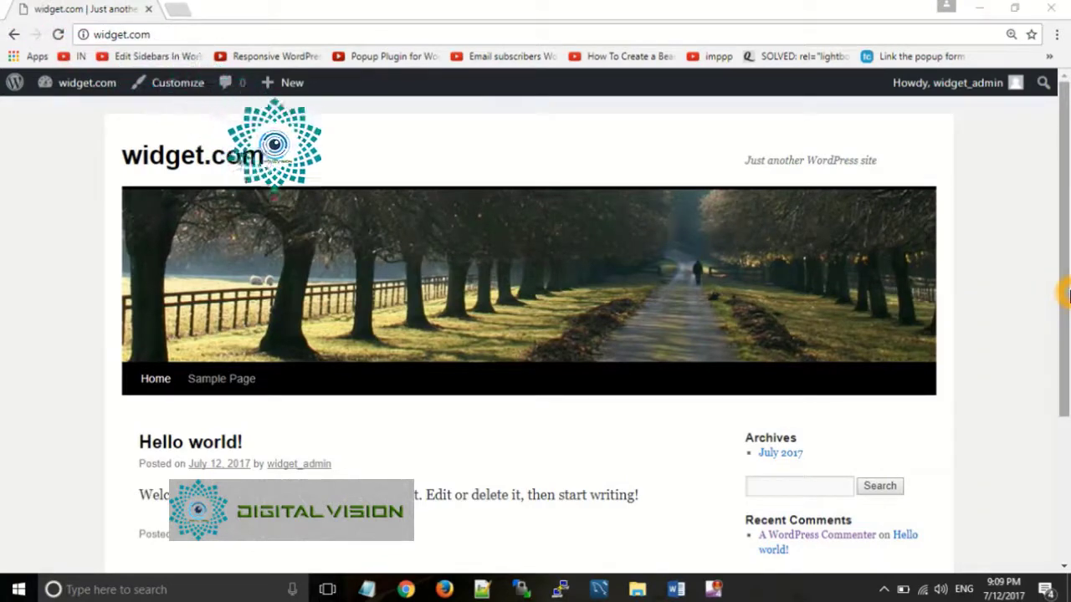
# Look over the homepage's sidebar and open the Widgets management page in the site admin.
pyautogui.moveTo(1062, 295); pyautogui.dragTo(1052, 450)
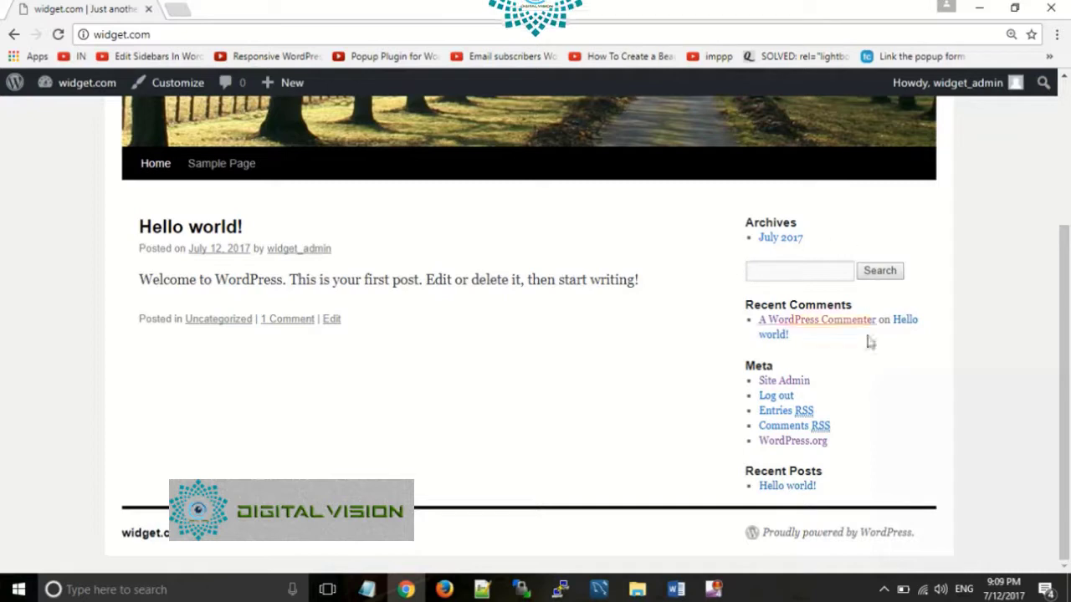
pyautogui.click(750, 232)
pyautogui.click(812, 268)
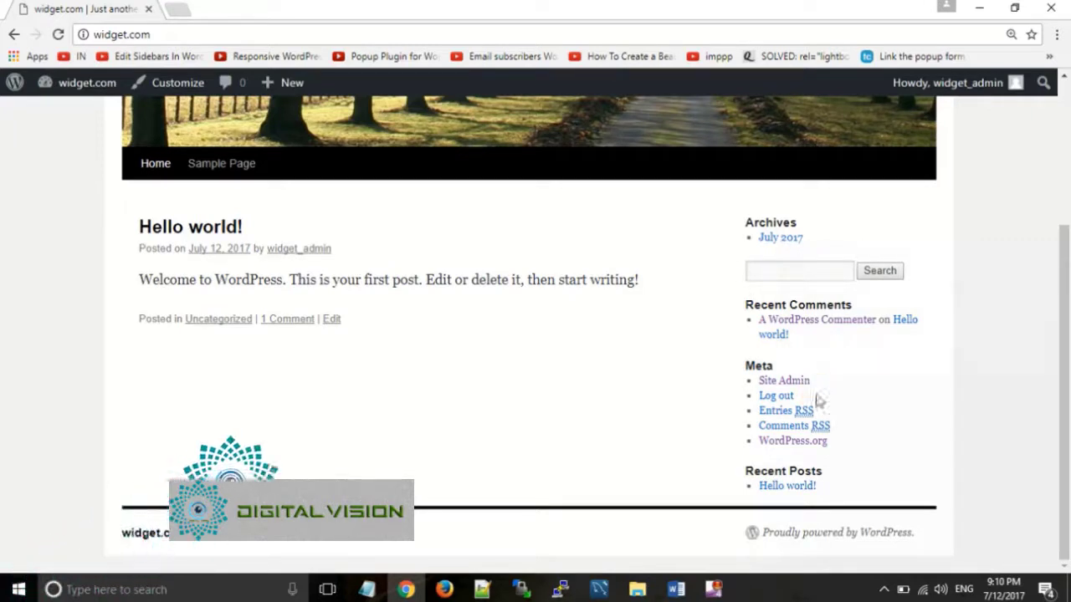
pyautogui.click(873, 287)
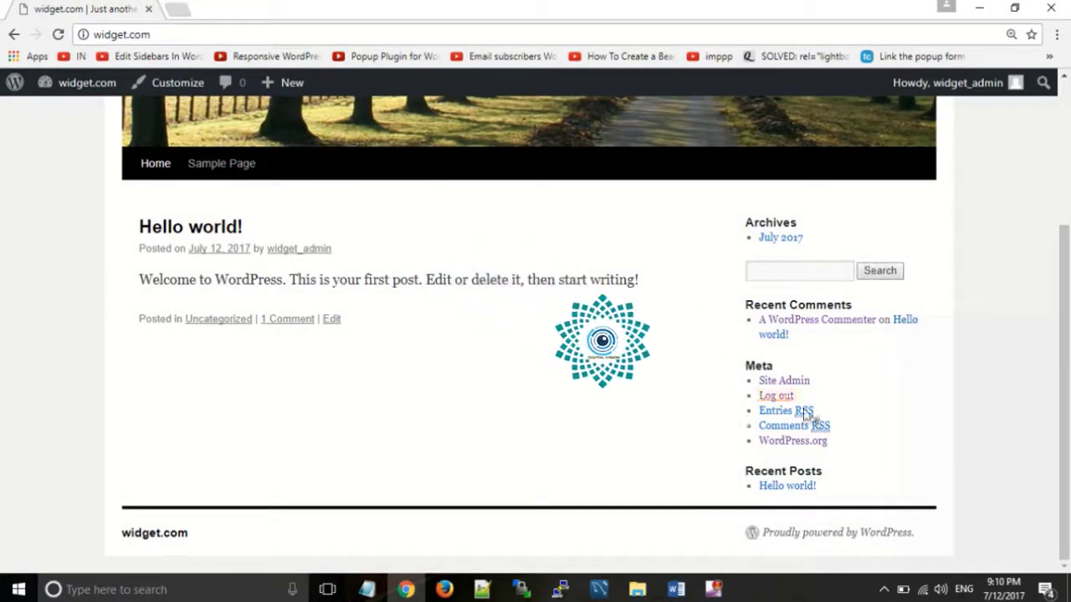
pyautogui.click(86, 86)
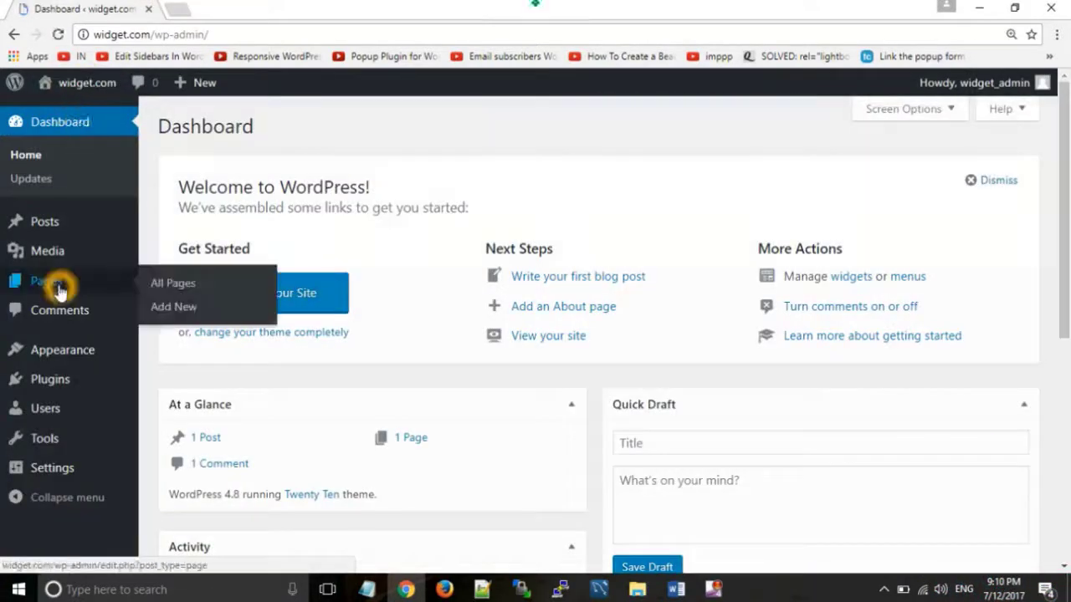
pyautogui.moveTo(71, 368)
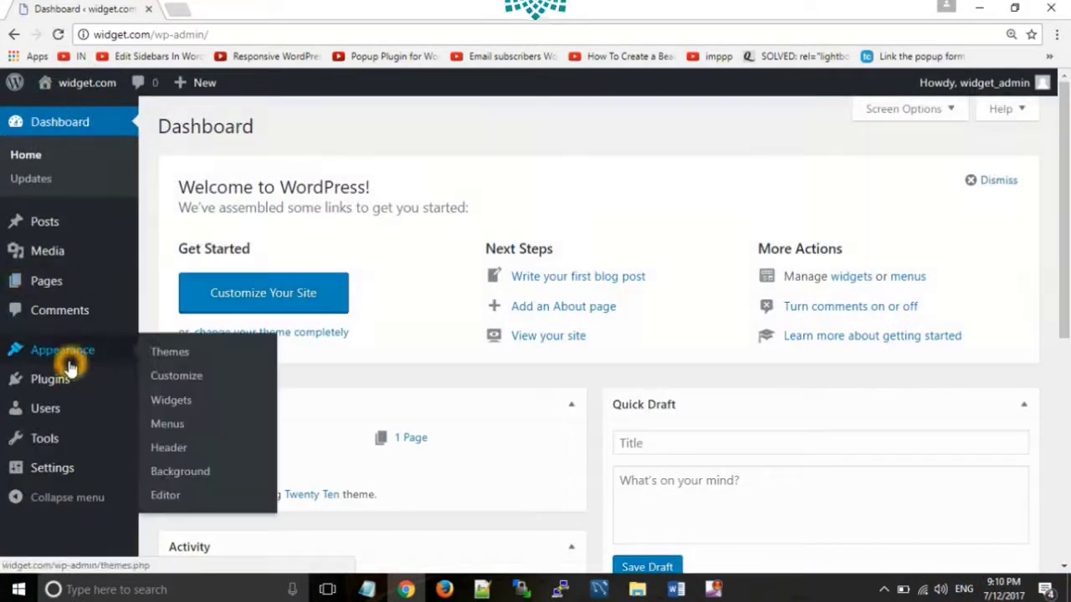
pyautogui.click(175, 405)
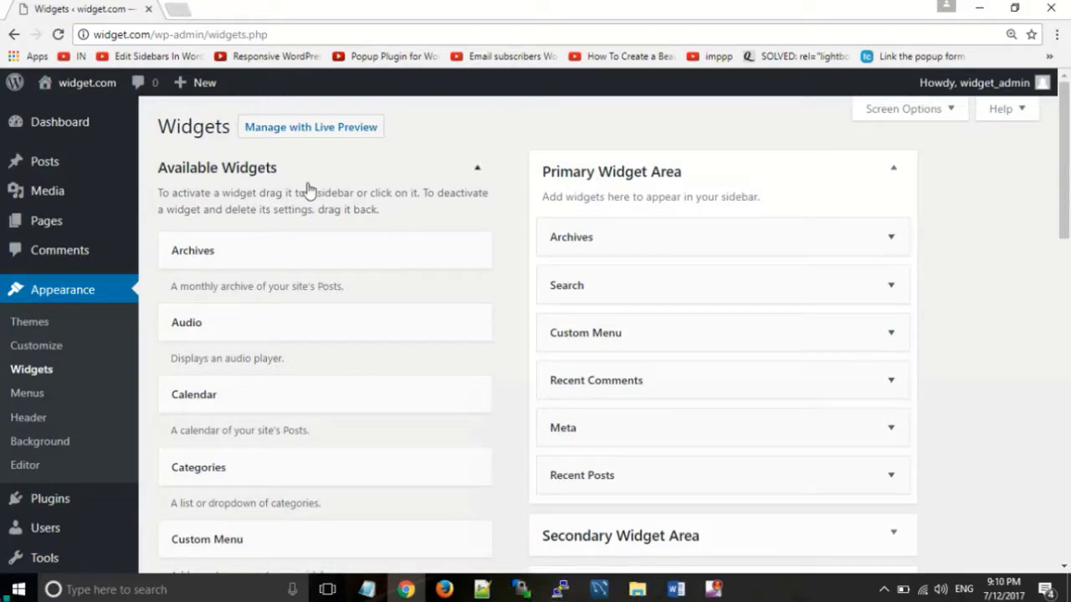
# Remove the Archives and Search widgets from the Primary Widget Area.
pyautogui.scroll(-7, 310, 190)
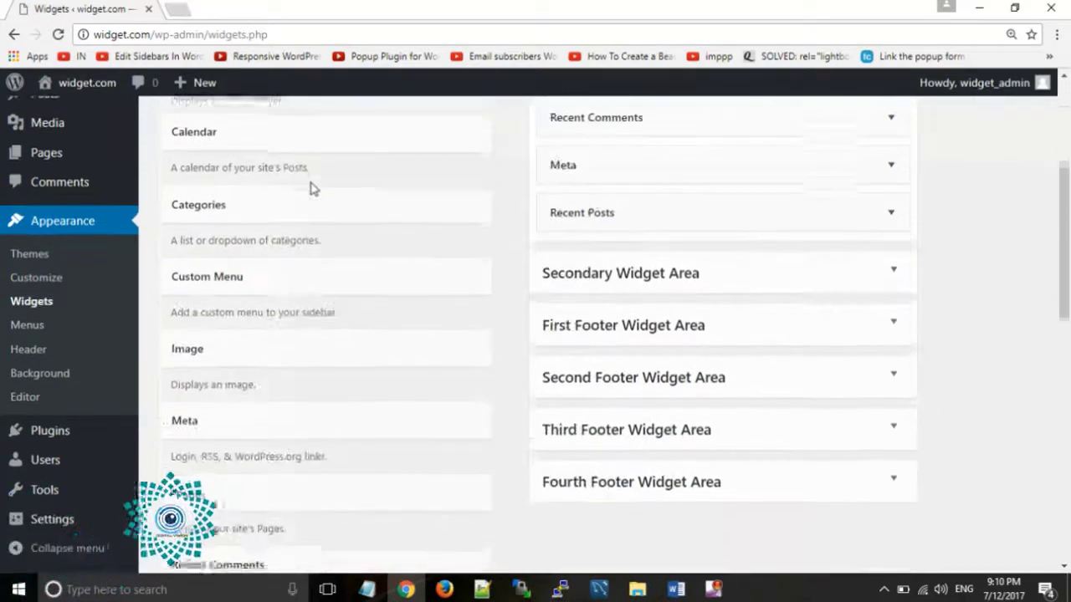
pyautogui.scroll(-3, 309, 190)
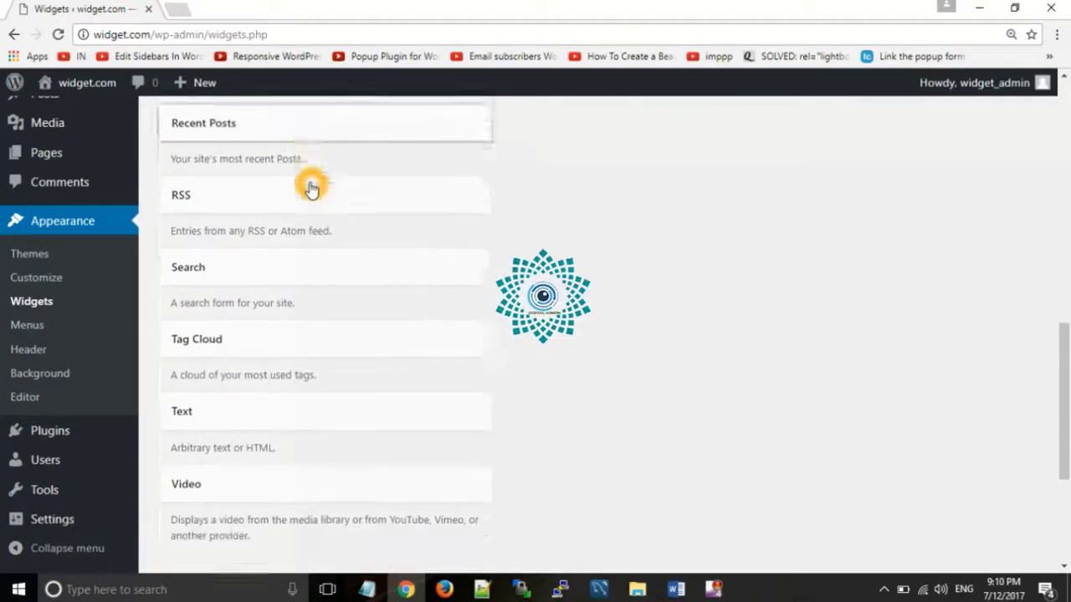
pyautogui.scroll(10, 310, 188)
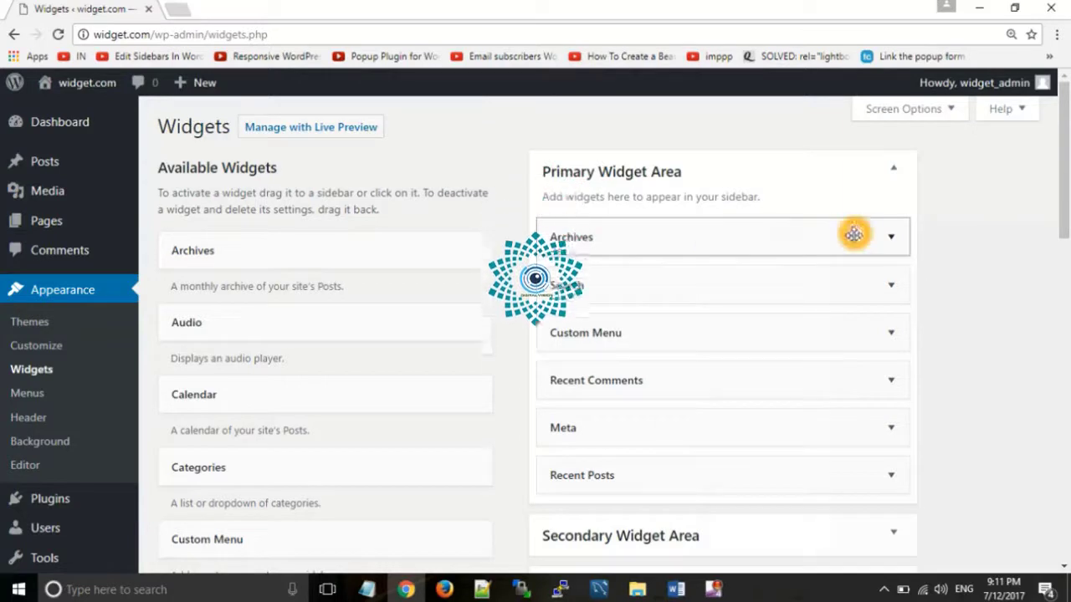
pyautogui.click(892, 240)
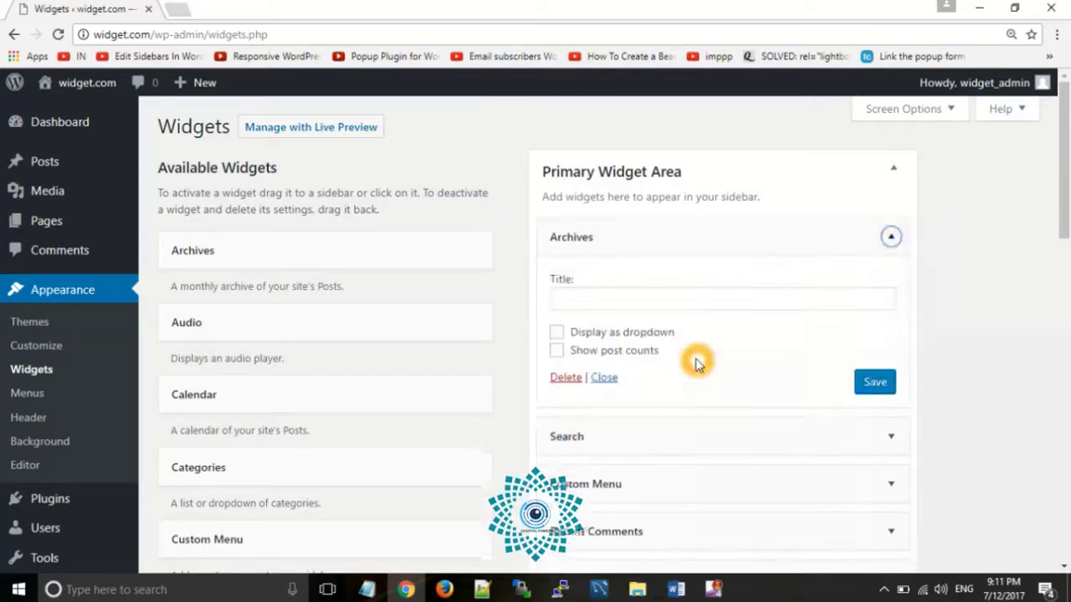
pyautogui.click(564, 379)
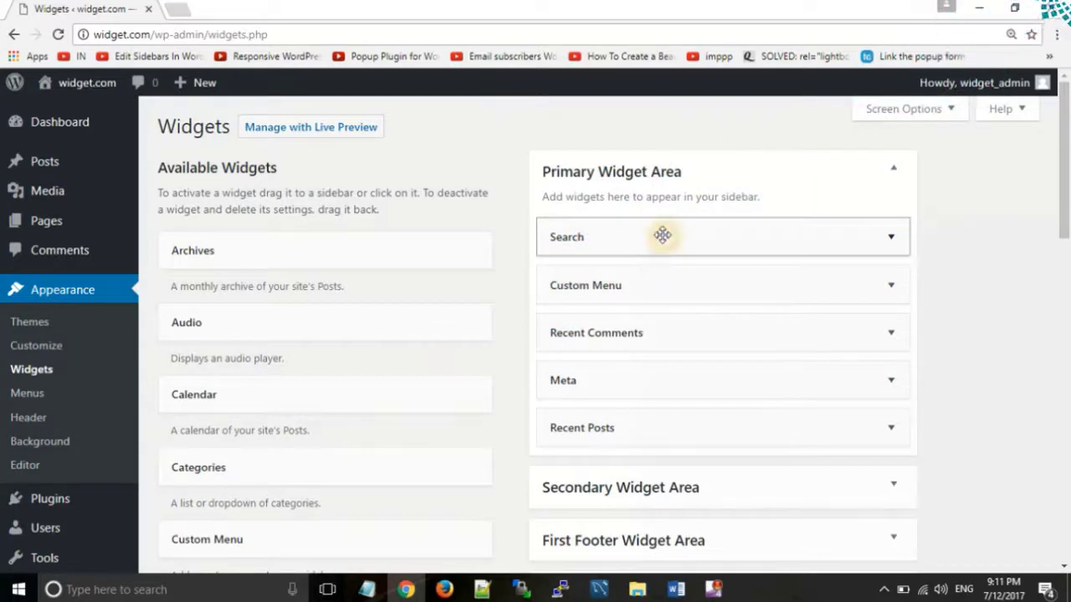
pyautogui.moveTo(661, 236); pyautogui.dragTo(276, 310)
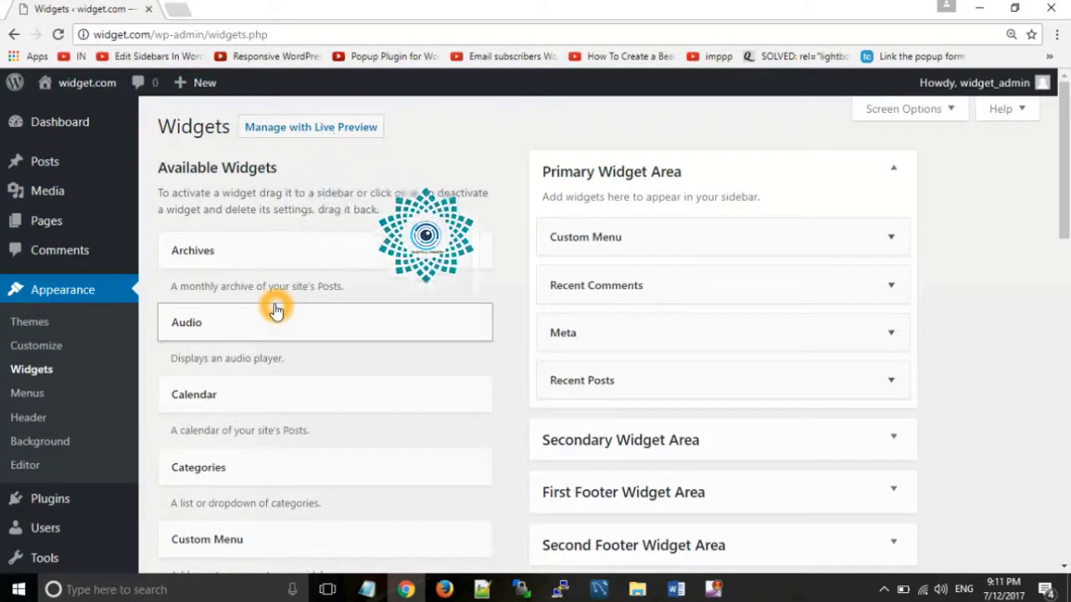
# Open the live site in a new browser tab and check its sidebar widgets.
pyautogui.rightClick(84, 88)
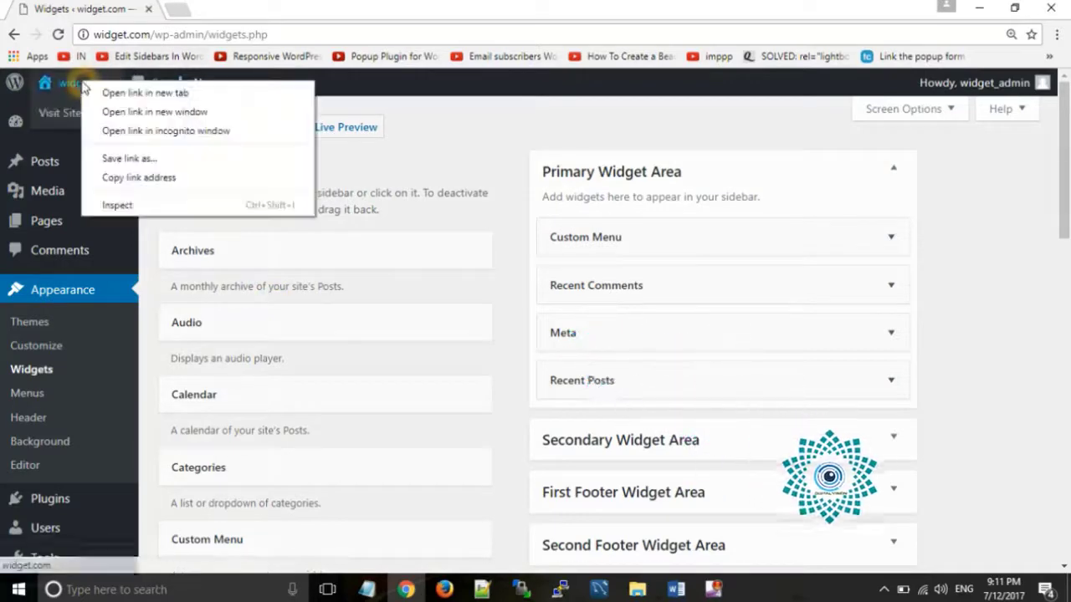
pyautogui.click(117, 92)
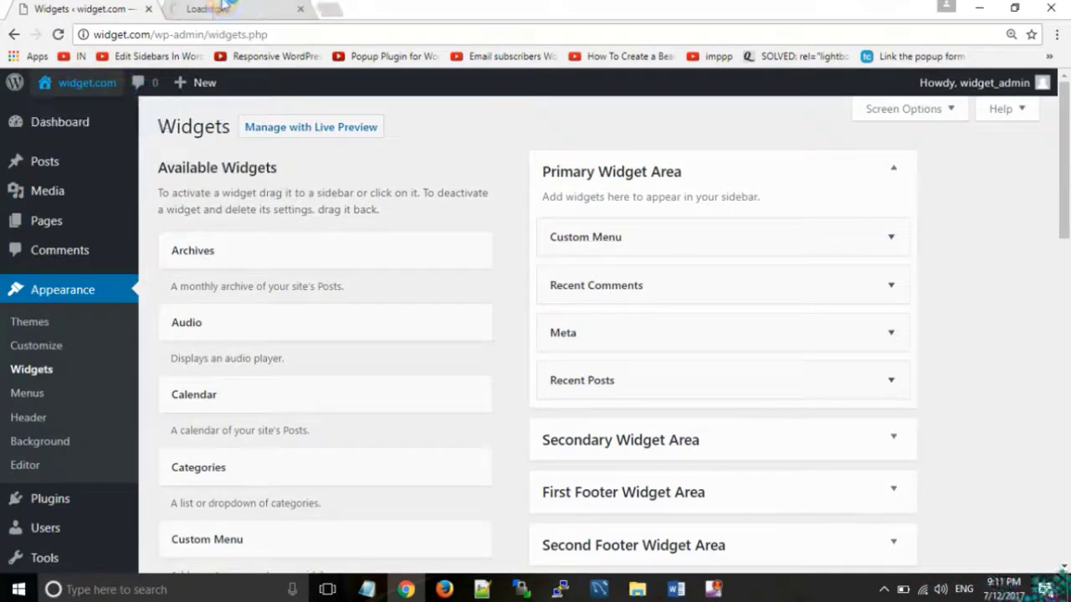
pyautogui.click(225, 7)
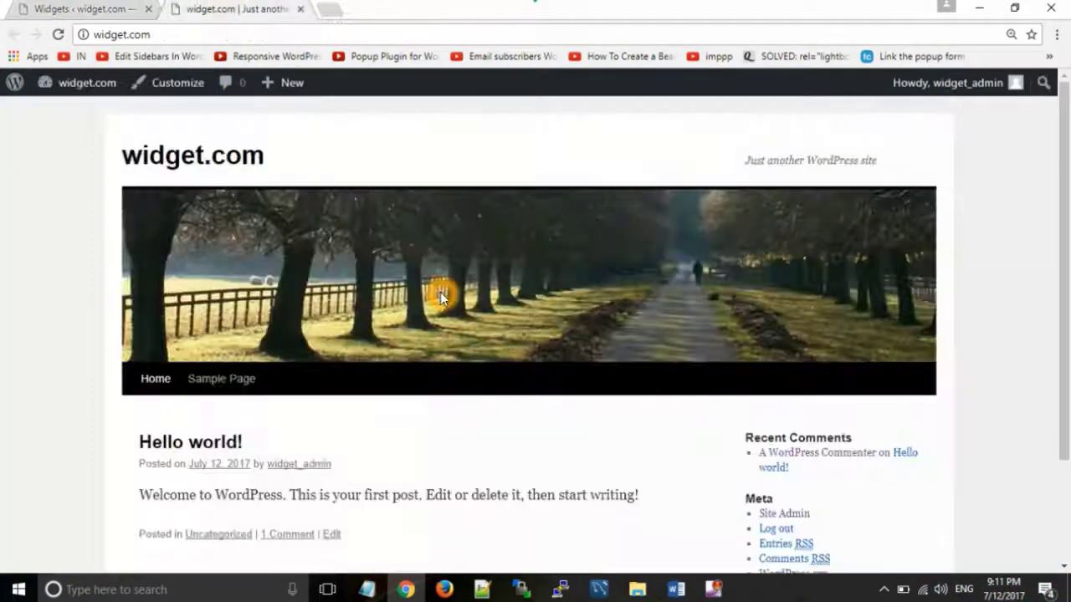
pyautogui.scroll(-3, 442, 298)
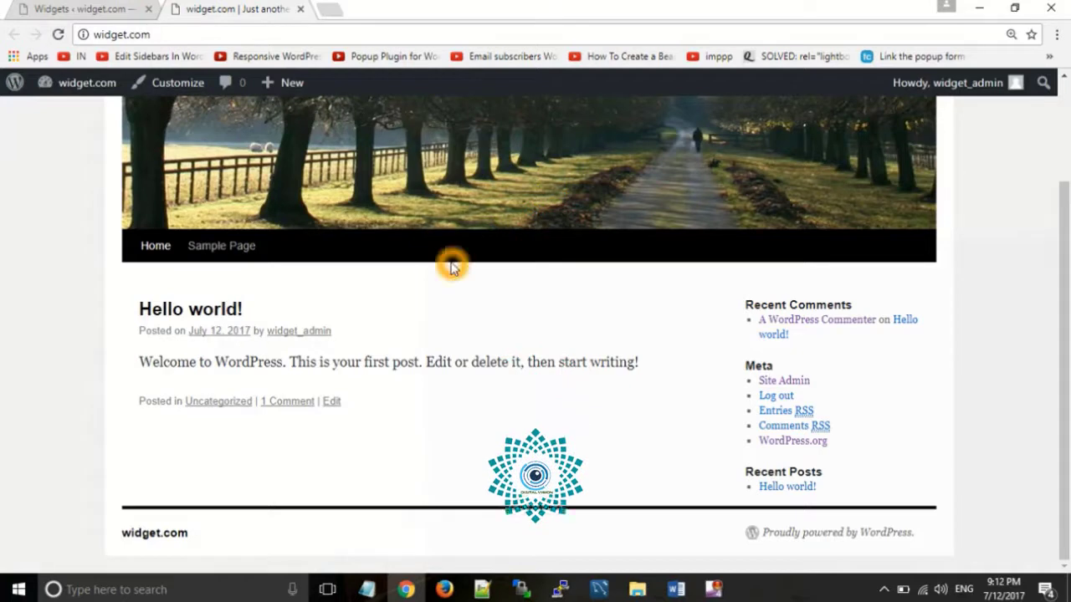
# Remove the Recent Comments widget from the Primary Widget Area and check the sidebar on the reloaded live site.
pyautogui.click(46, 9)
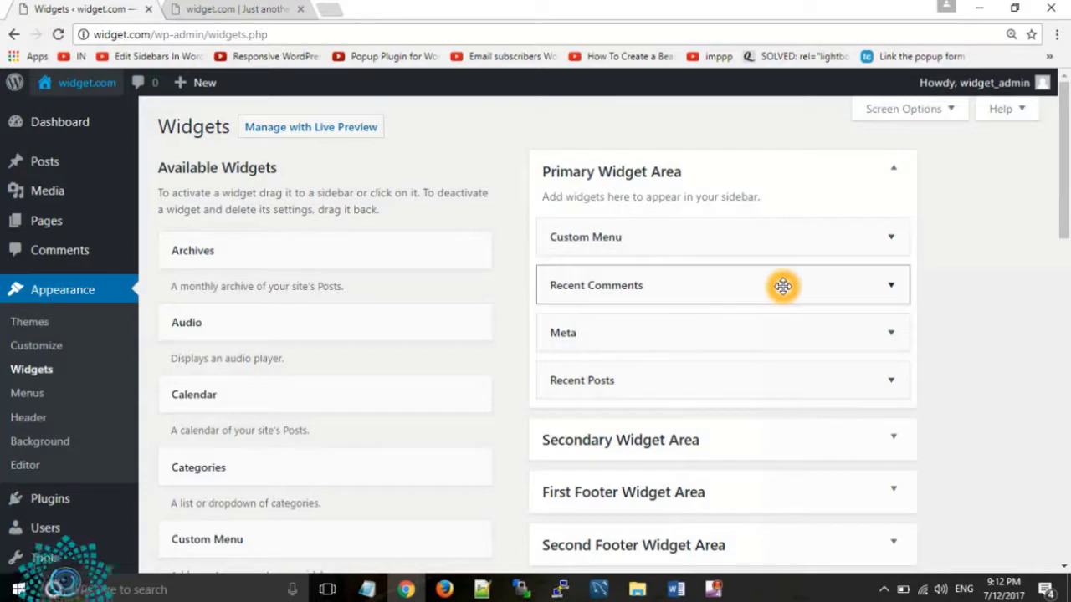
pyautogui.moveTo(782, 286); pyautogui.dragTo(366, 313)
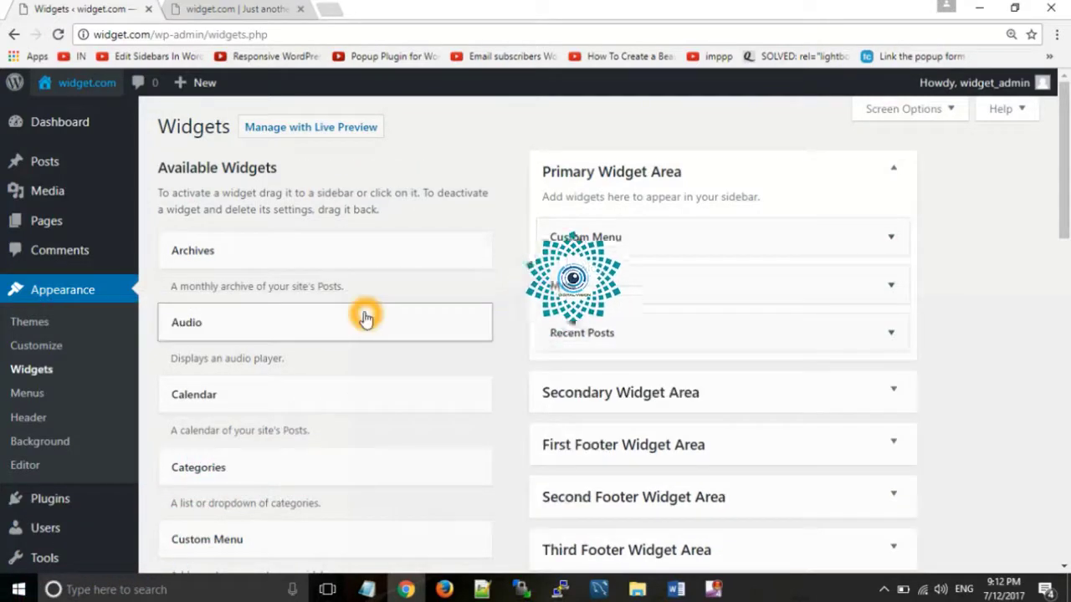
pyautogui.click(246, 12)
pyautogui.click(61, 34)
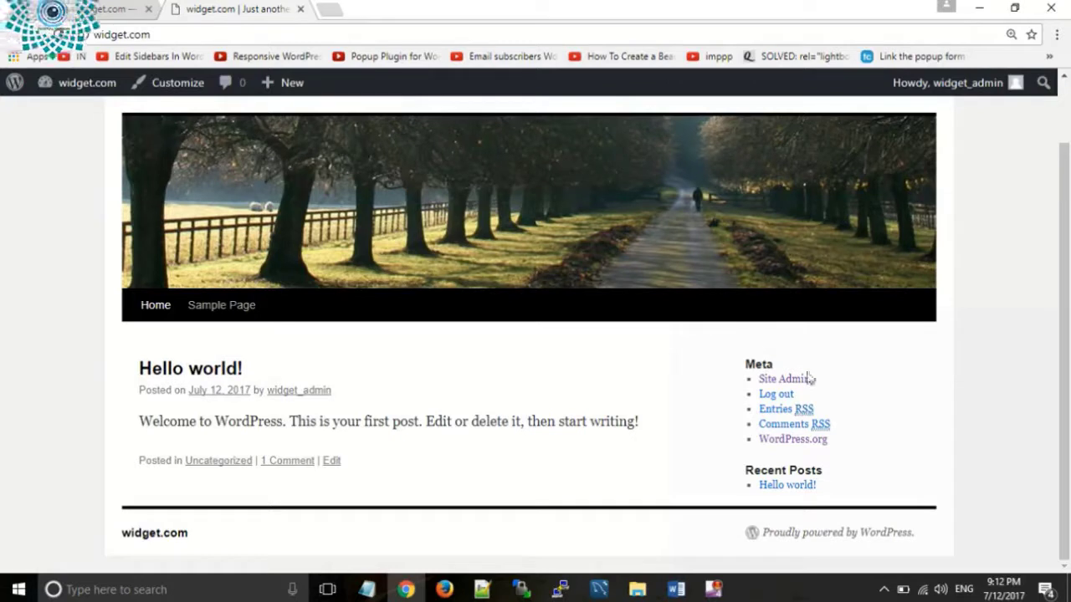
pyautogui.click(788, 307)
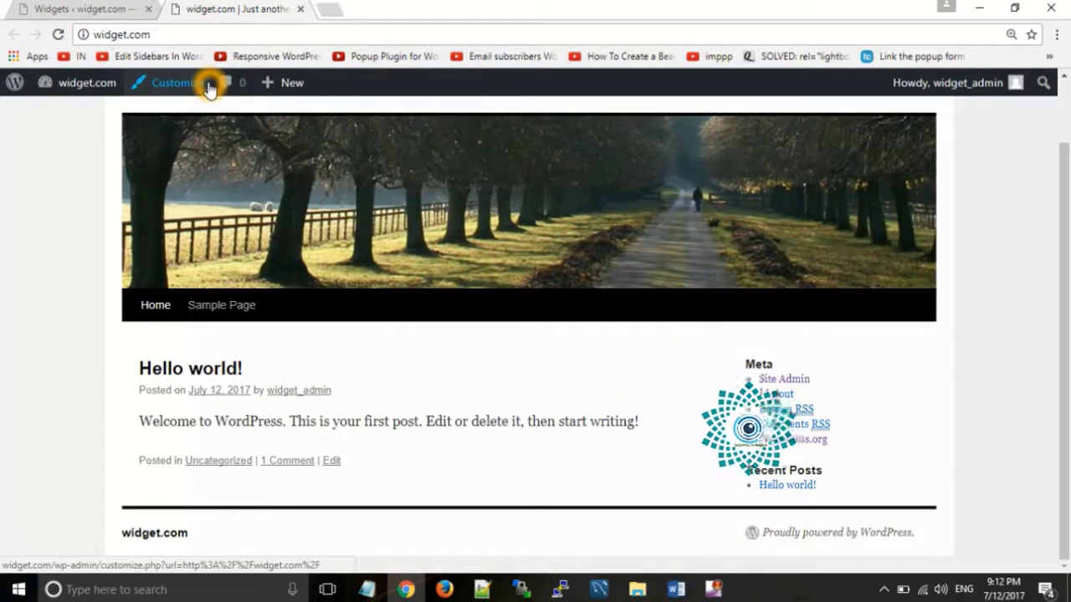
# Add a Calendar widget below Custom Menu in the Primary Widget Area, enter the title "Calender", and reload the live site to check it.
pyautogui.click(79, 9)
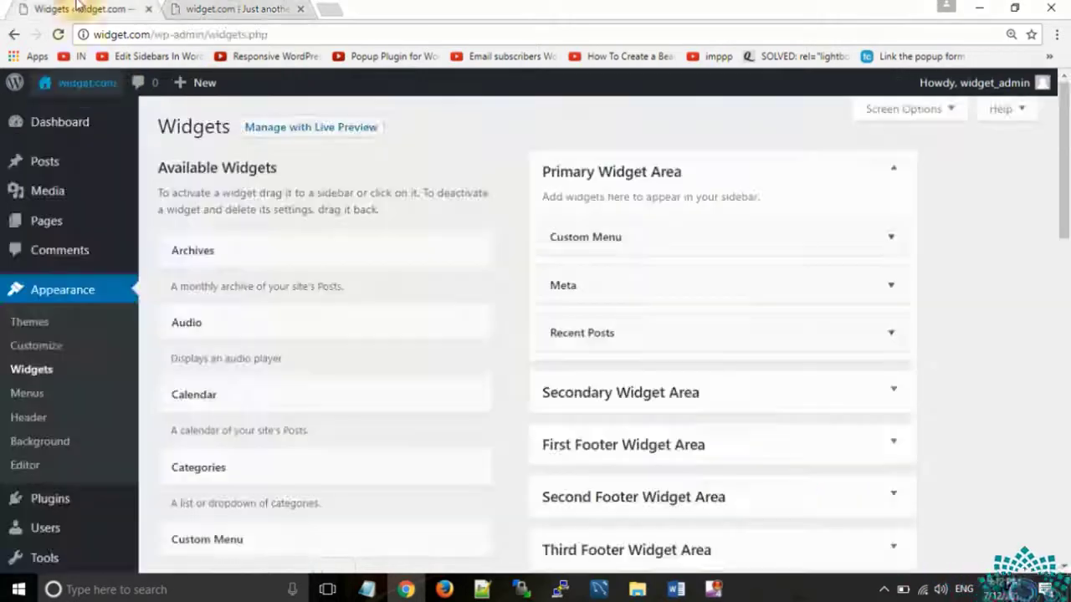
pyautogui.scroll(-3, 260, 286)
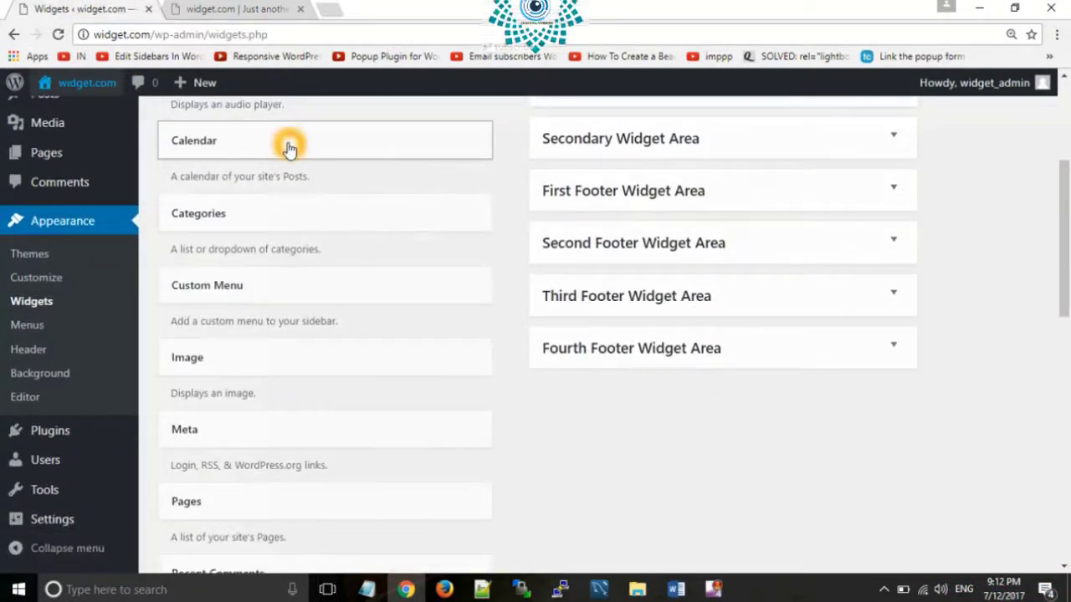
pyautogui.moveTo(289, 148); pyautogui.dragTo(664, 278)
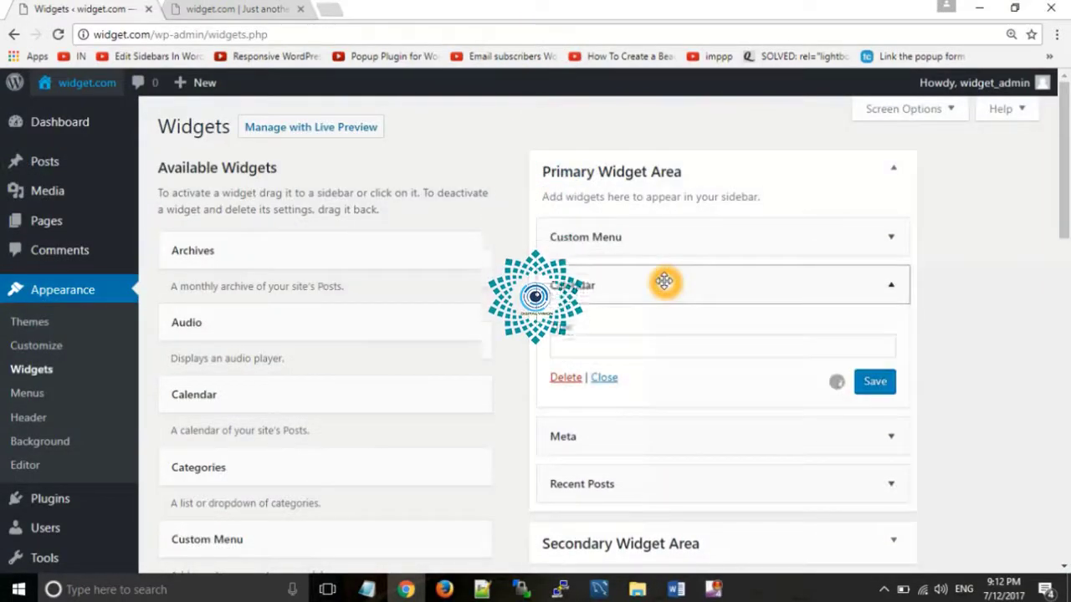
pyautogui.click(621, 343)
pyautogui.write('Calender')
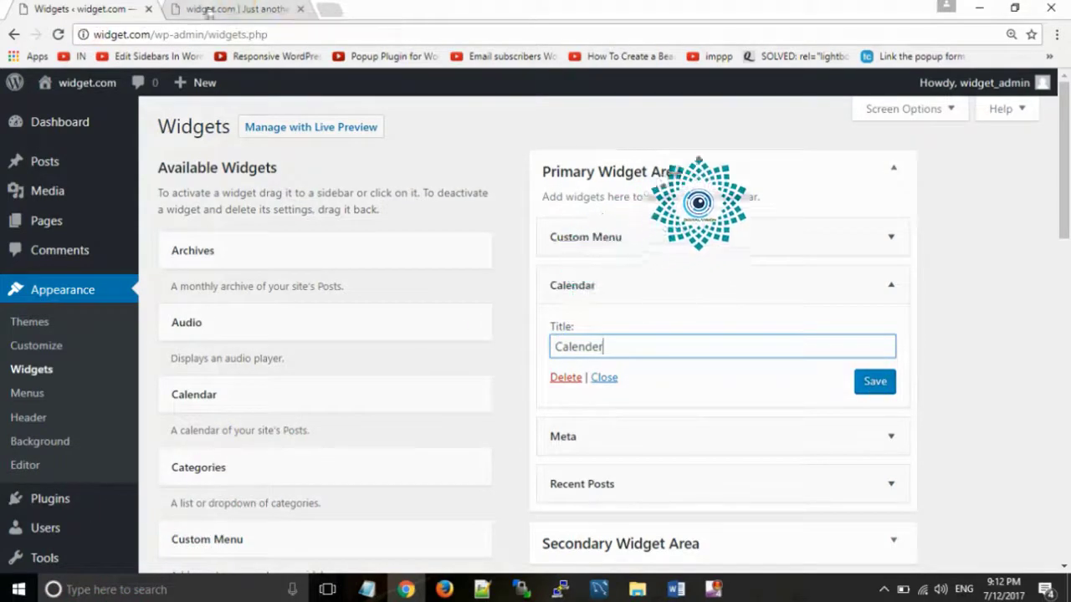
pyautogui.click(245, 10)
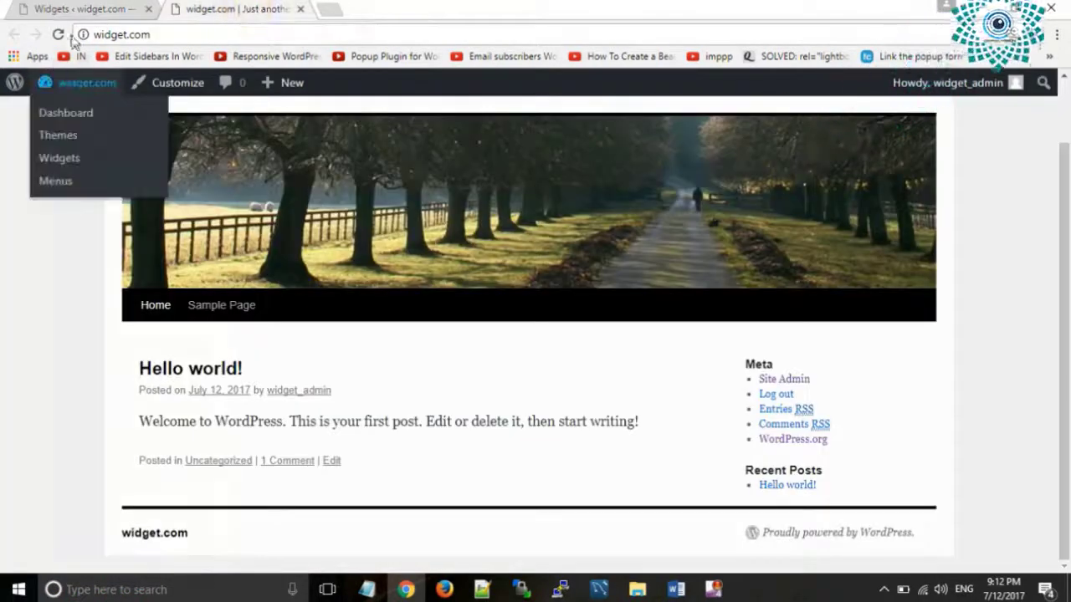
pyautogui.click(60, 34)
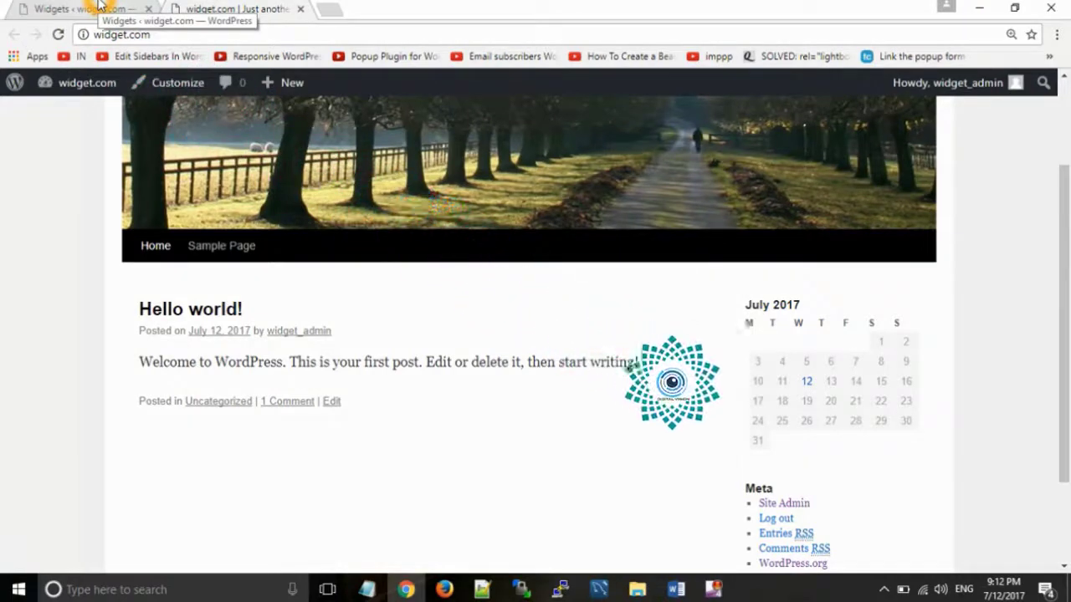
# Back on the Widgets page, add an Image widget to the Primary Widget Area.
pyautogui.click(94, 8)
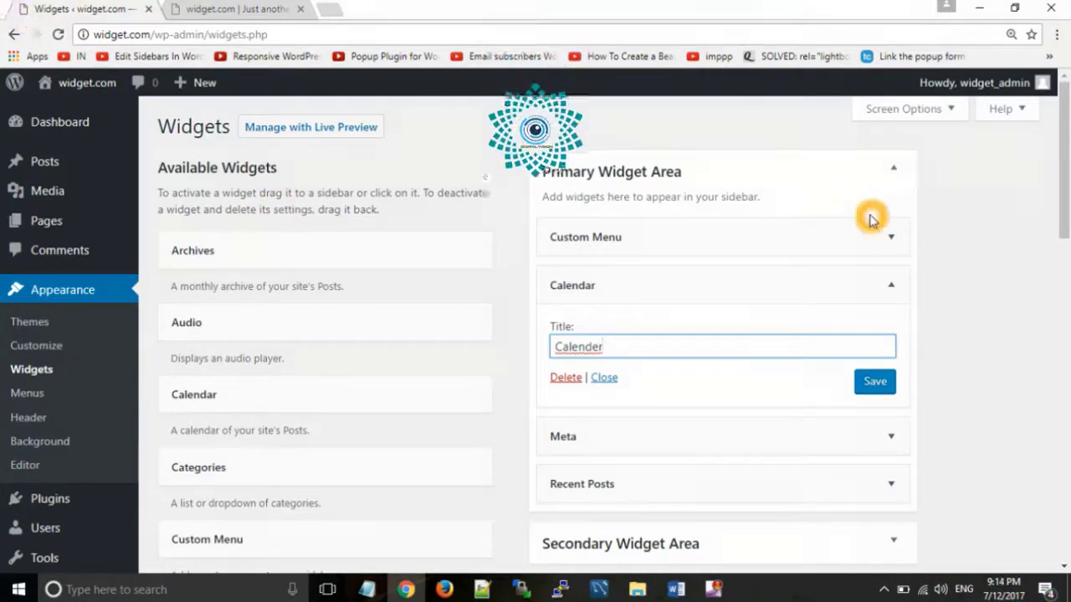
pyautogui.scroll(-5, 1065, 151)
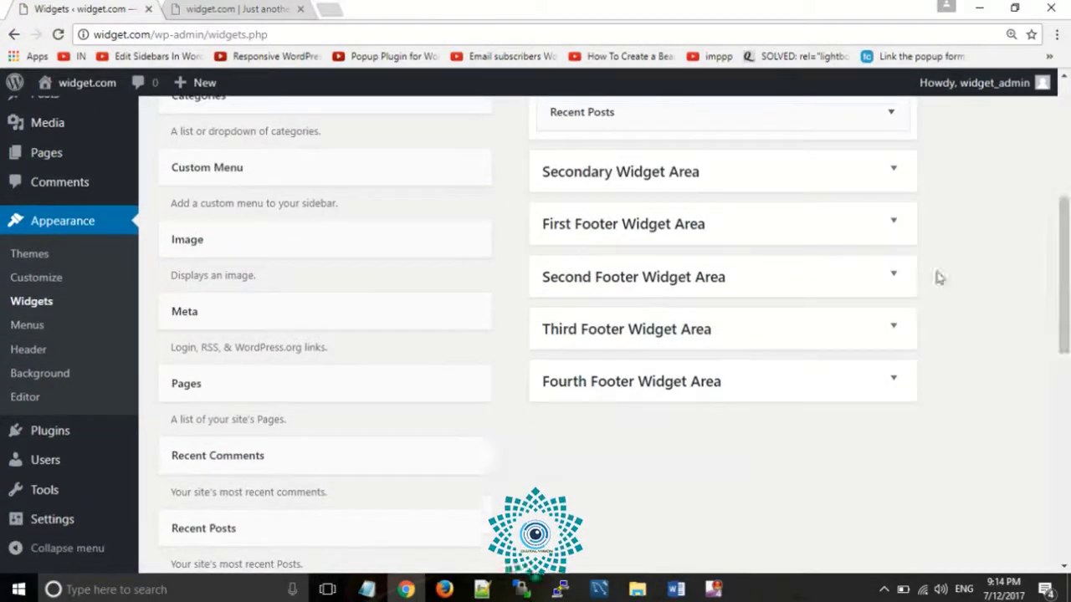
pyautogui.click(299, 239)
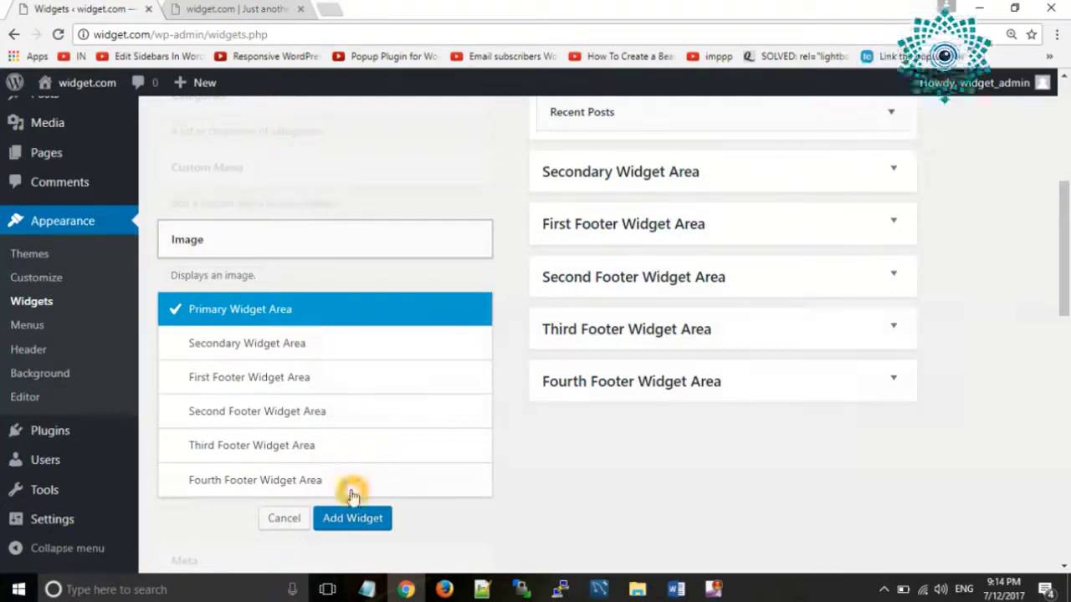
pyautogui.click(359, 524)
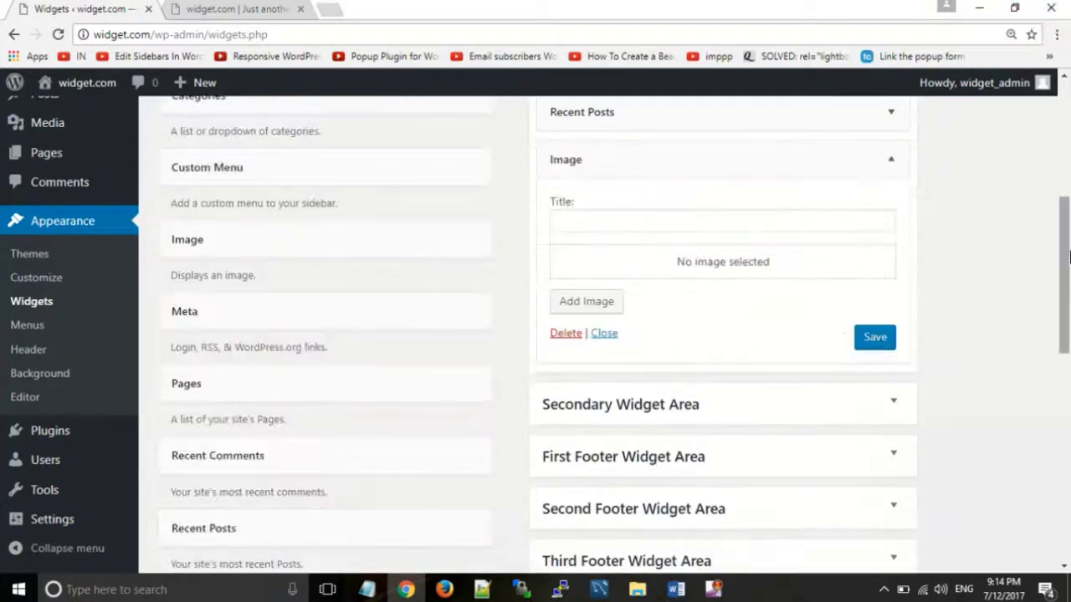
# Enter "My Wordpress logo" as the title of the new Image widget.
pyautogui.moveTo(1065, 255); pyautogui.dragTo(1066, 237)
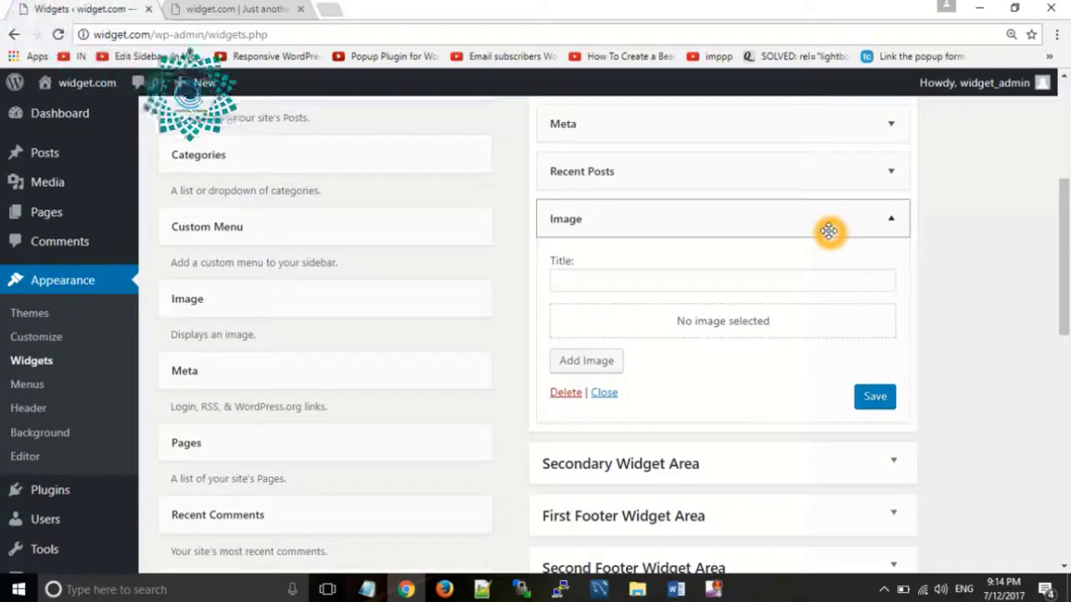
pyautogui.moveTo(398, 299); pyautogui.dragTo(772, 444)
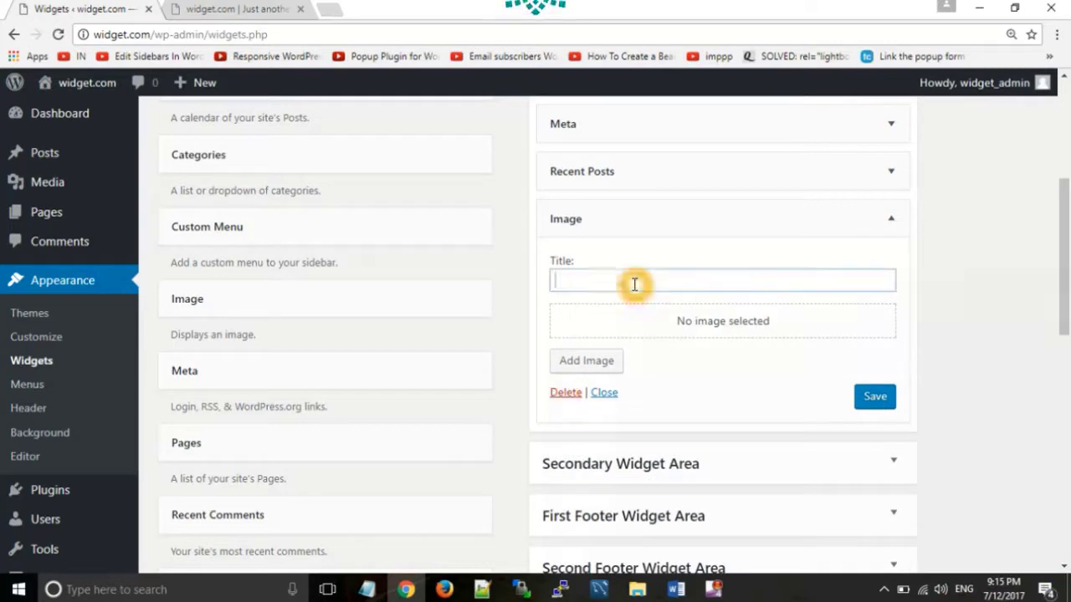
pyautogui.write('M')
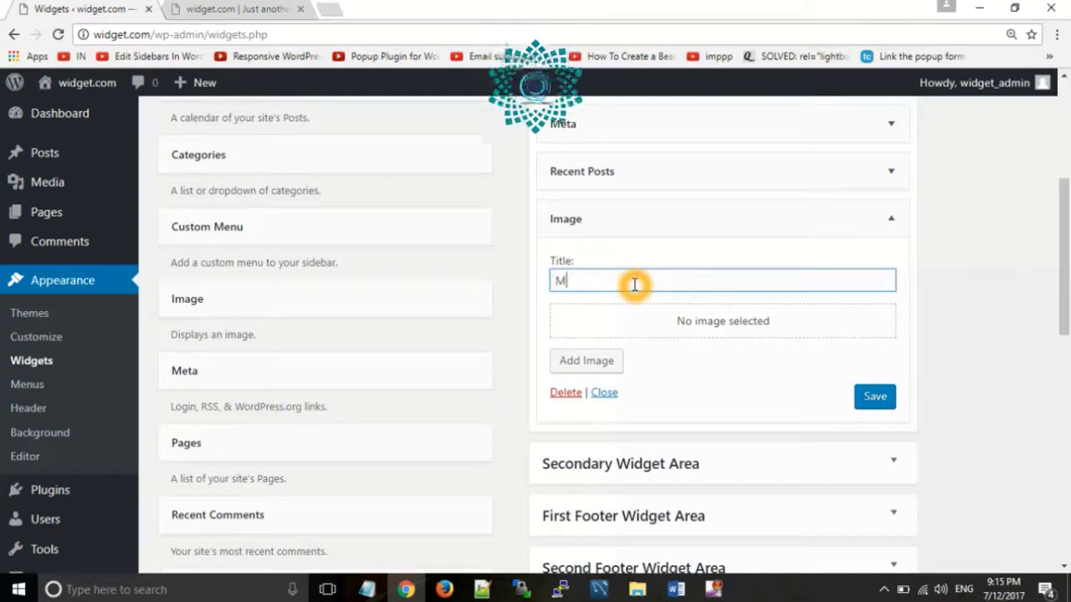
pyautogui.write('y Wo')
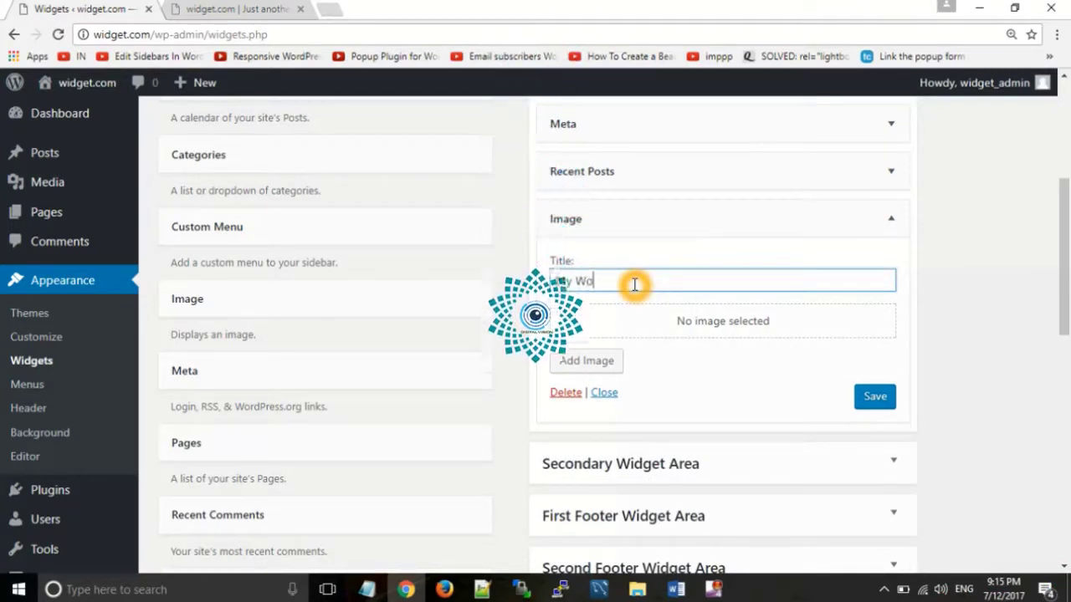
pyautogui.write('rdpress logo')
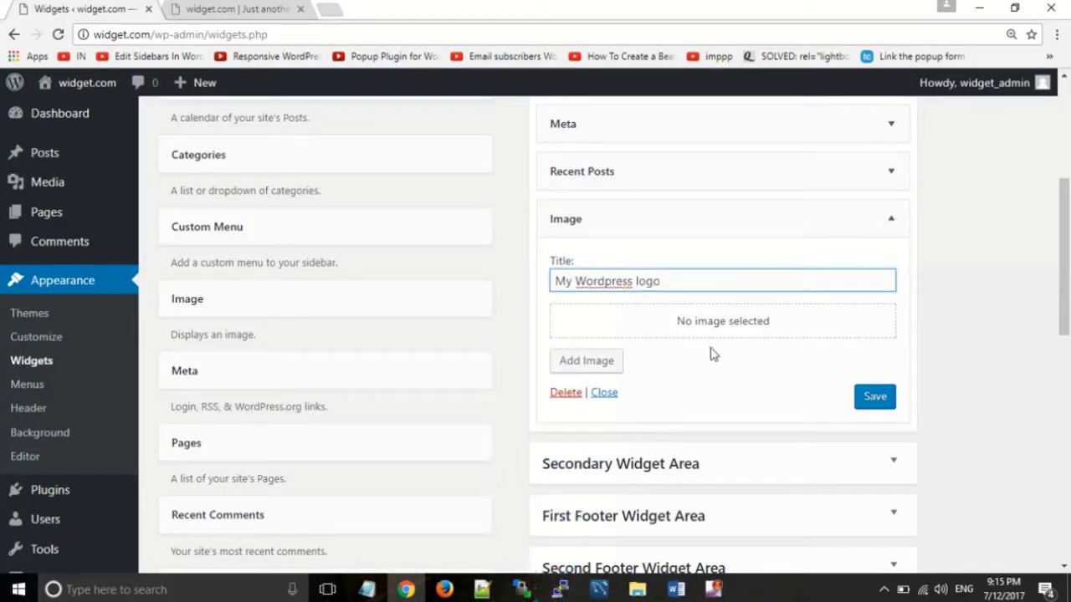
# Choose the WordPress logo picture wordpress-1810453_960_720.jpg from the media library for the Image widget.
pyautogui.click(596, 364)
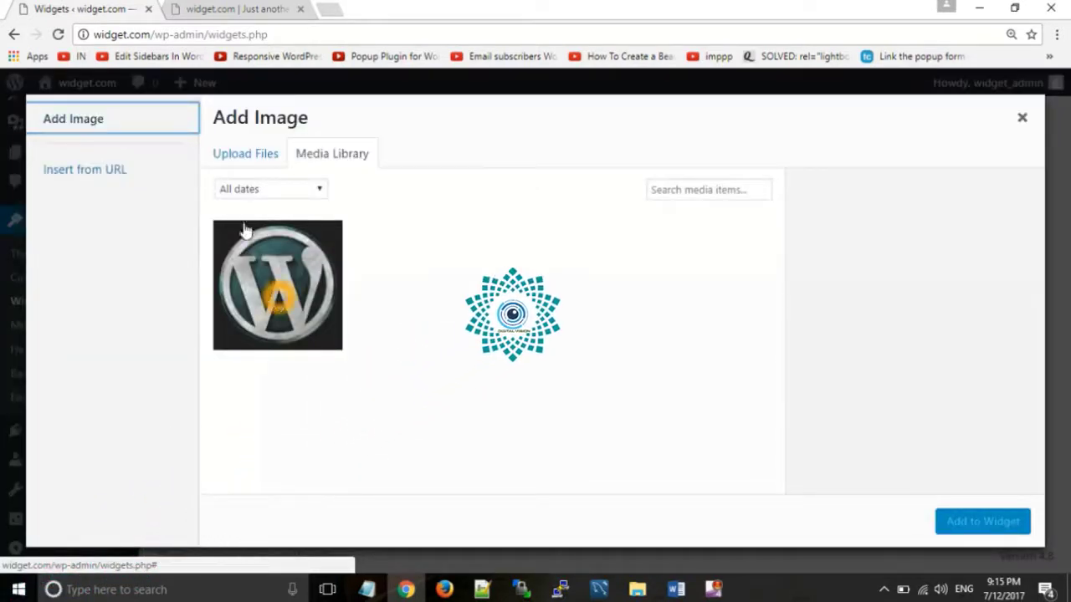
pyautogui.click(231, 157)
pyautogui.click(342, 159)
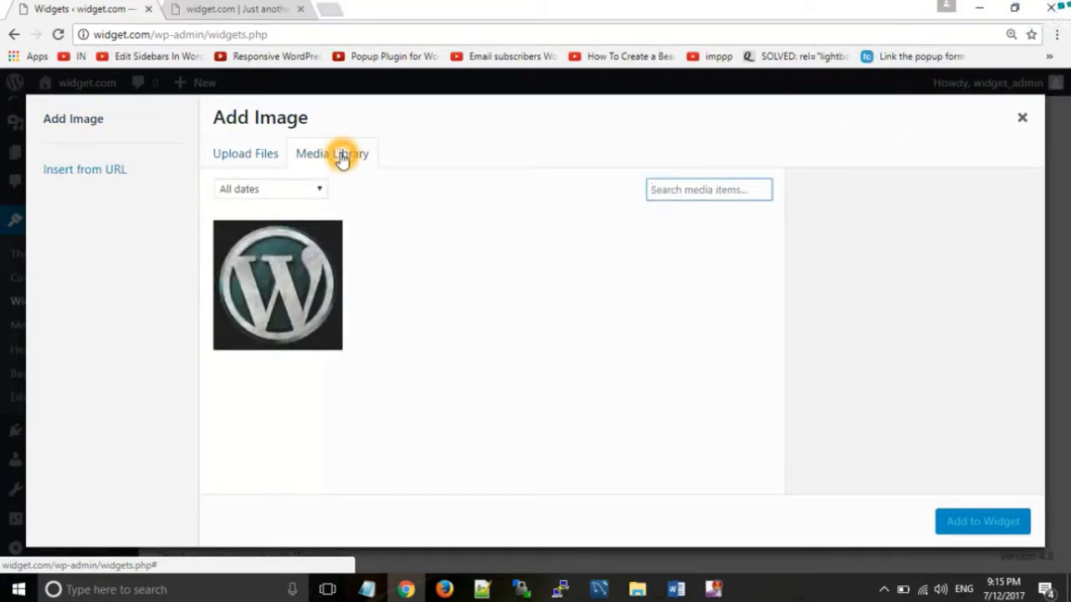
pyautogui.click(279, 302)
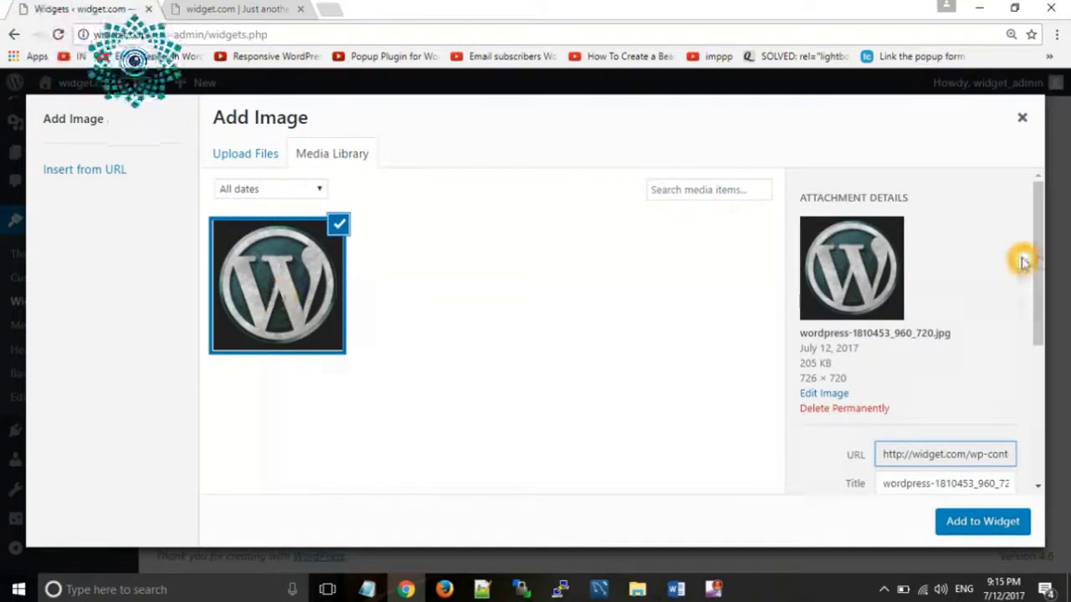
pyautogui.moveTo(1043, 263); pyautogui.dragTo(1048, 357)
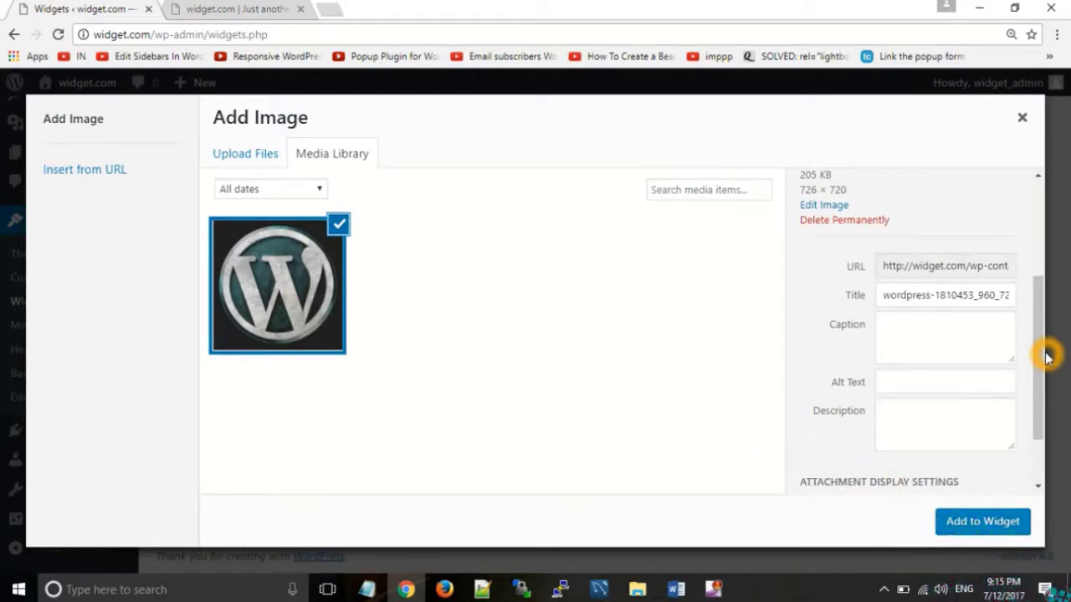
pyautogui.moveTo(1040, 355); pyautogui.dragTo(1039, 435)
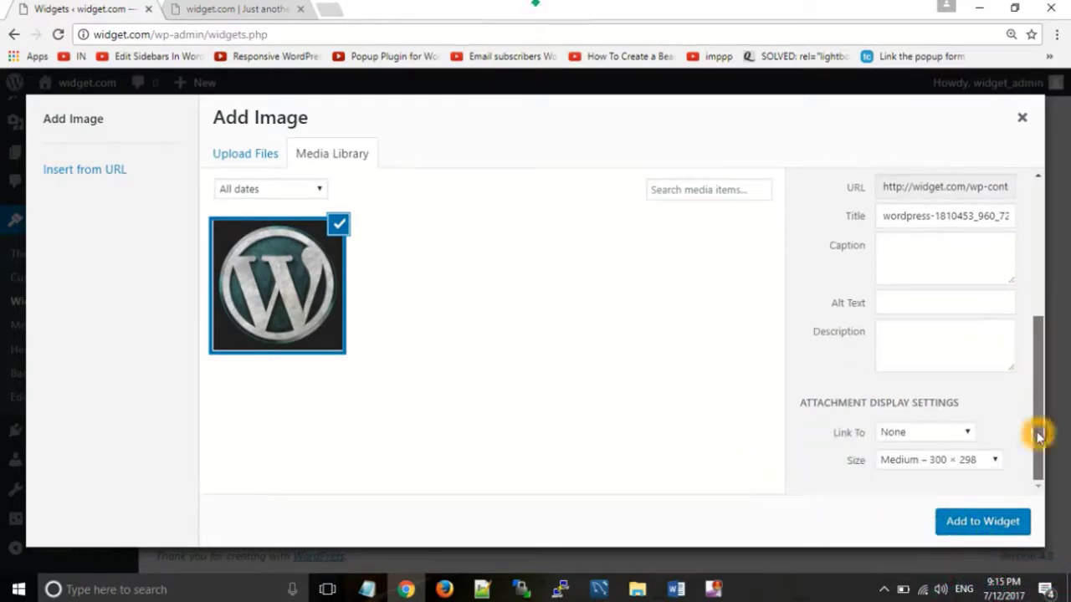
pyautogui.click(946, 436)
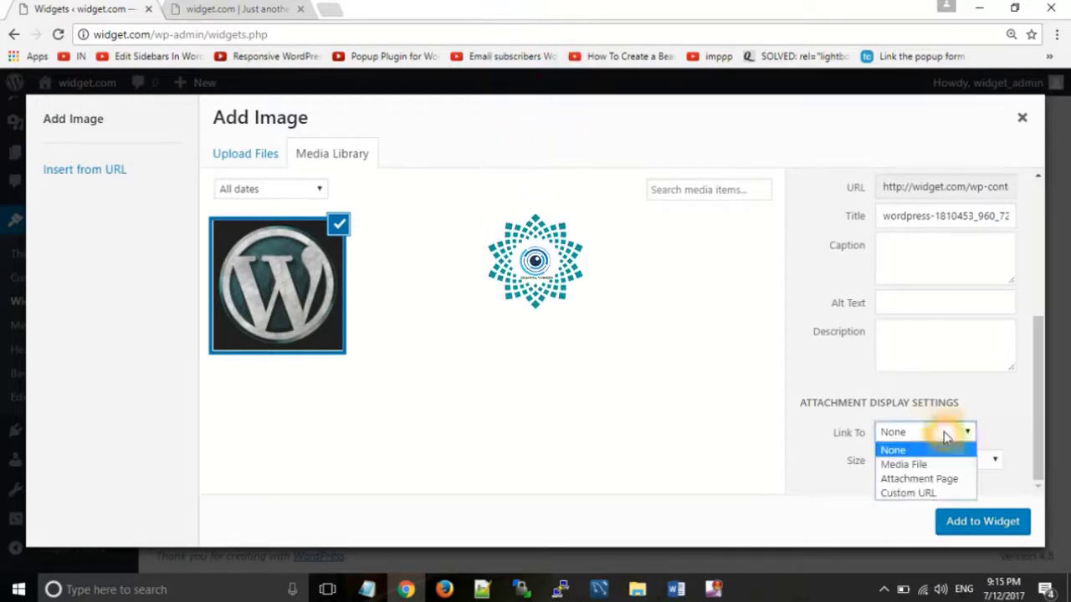
pyautogui.click(907, 492)
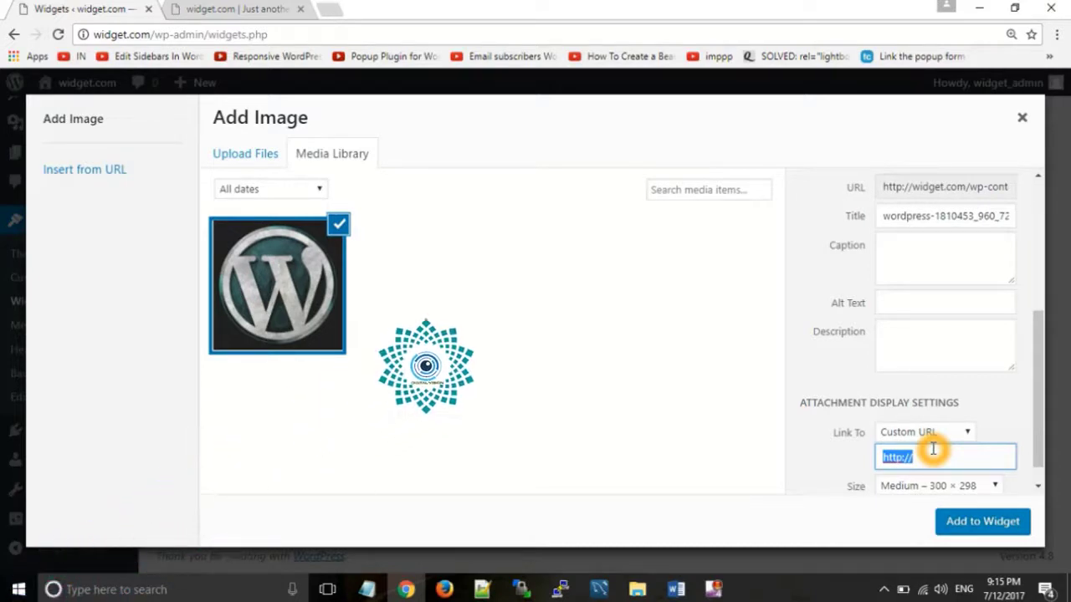
pyautogui.hotkey('ctrl', 'v')
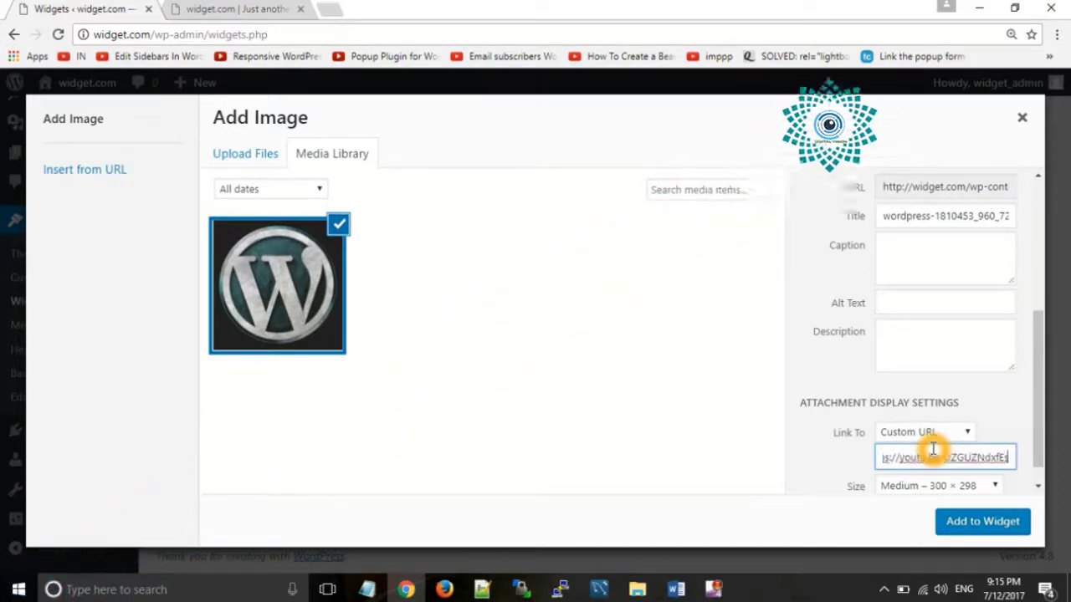
pyautogui.click(981, 525)
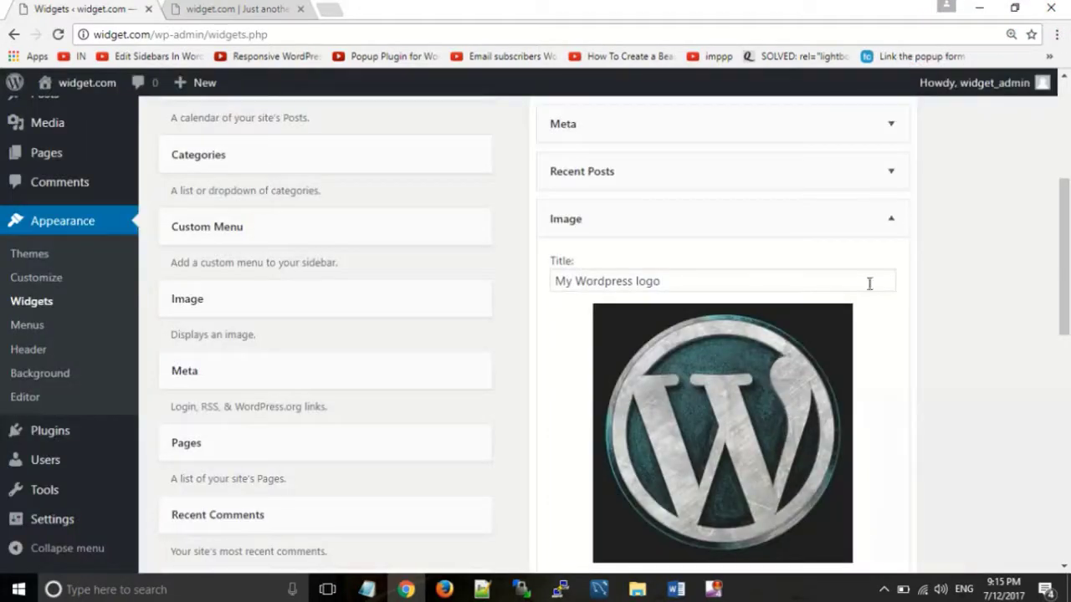
pyautogui.scroll(-4, 870, 281)
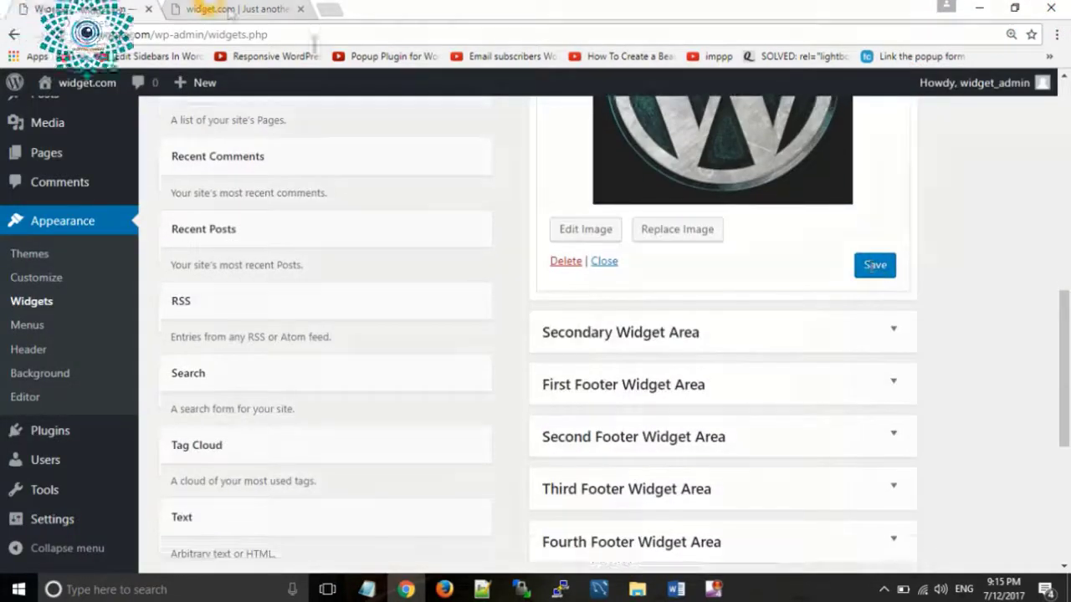
pyautogui.click(875, 265)
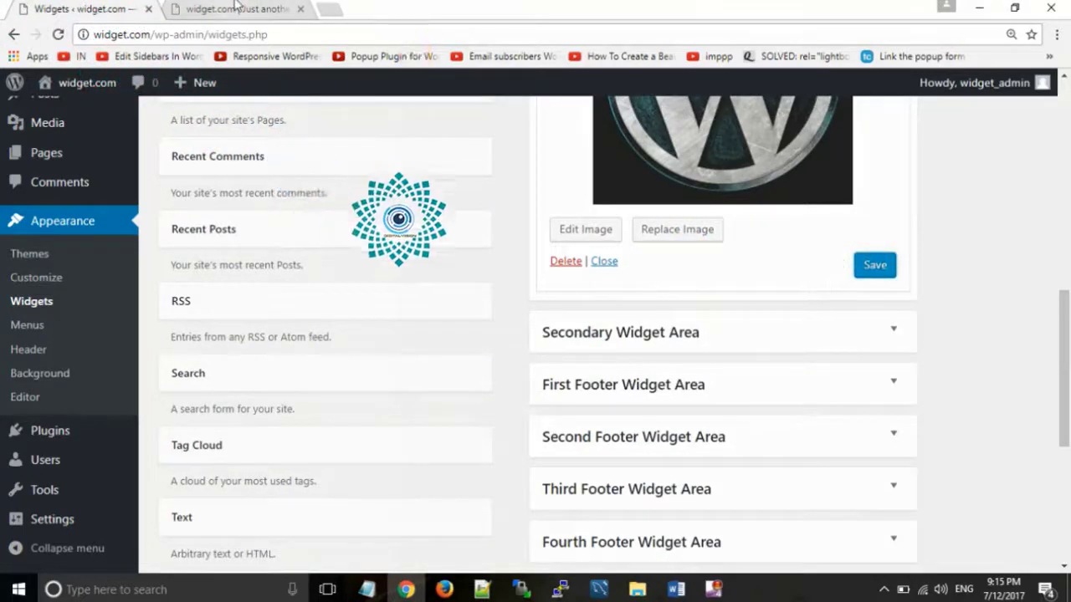
# Reload the live site, test the sidebar logo's link and return to the home page.
pyautogui.click(234, 9)
pyautogui.click(58, 34)
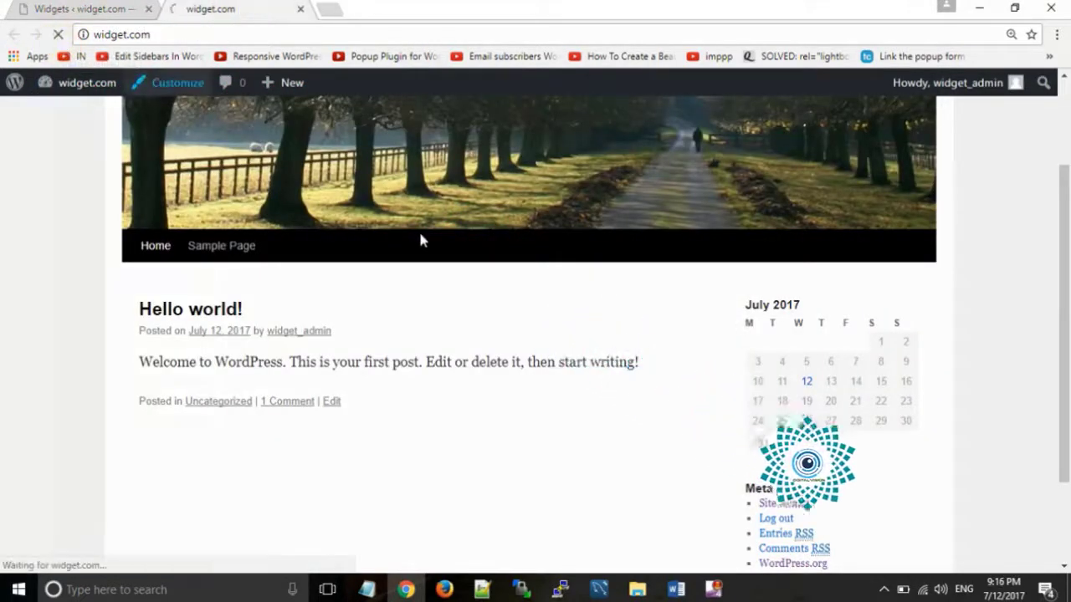
pyautogui.scroll(-4, 406, 246)
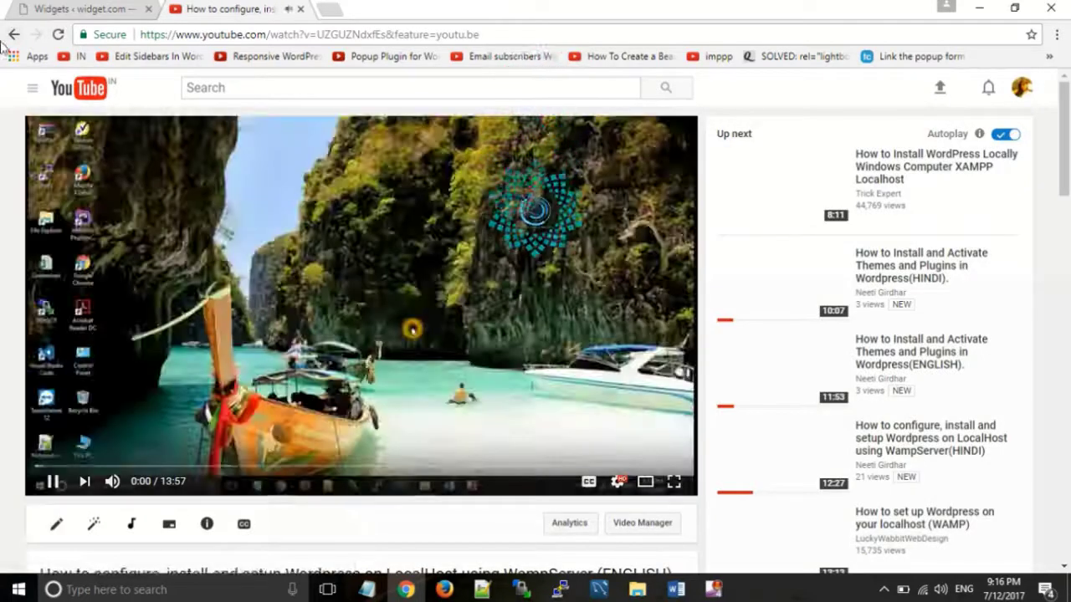
pyautogui.click(10, 37)
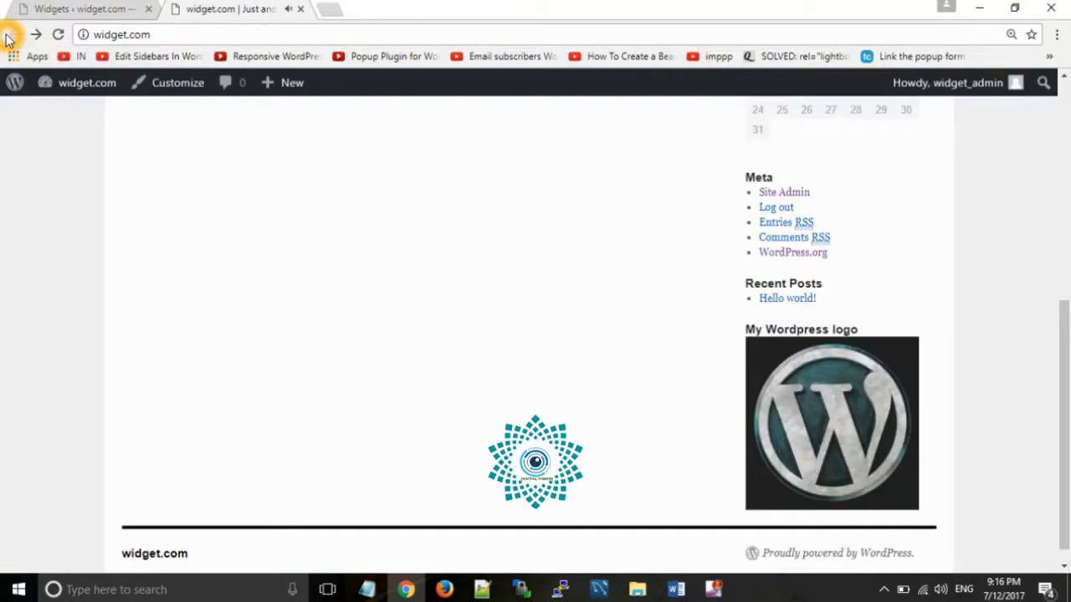
pyautogui.scroll(5, 527, 321)
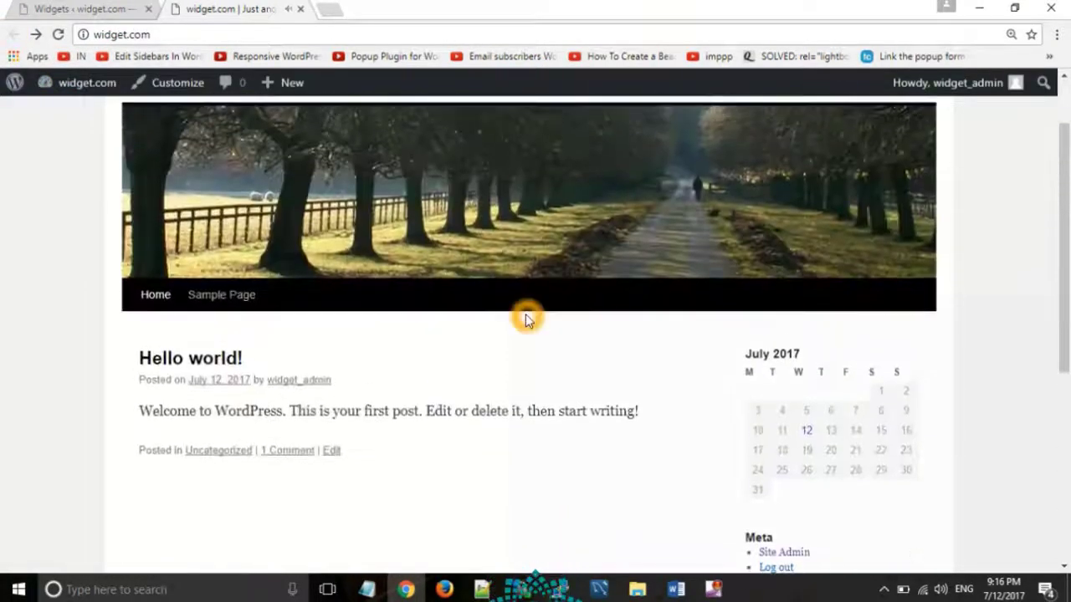
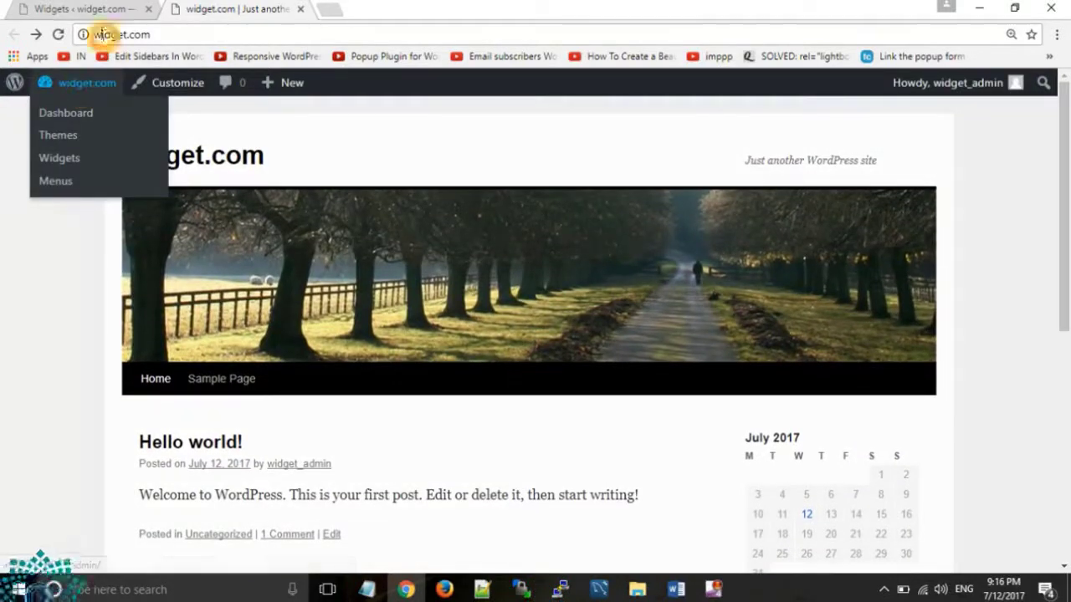
# Back on the Widgets page, add a Video widget below Image in the Primary Widget Area and title it "My youtube video".
pyautogui.click(80, 9)
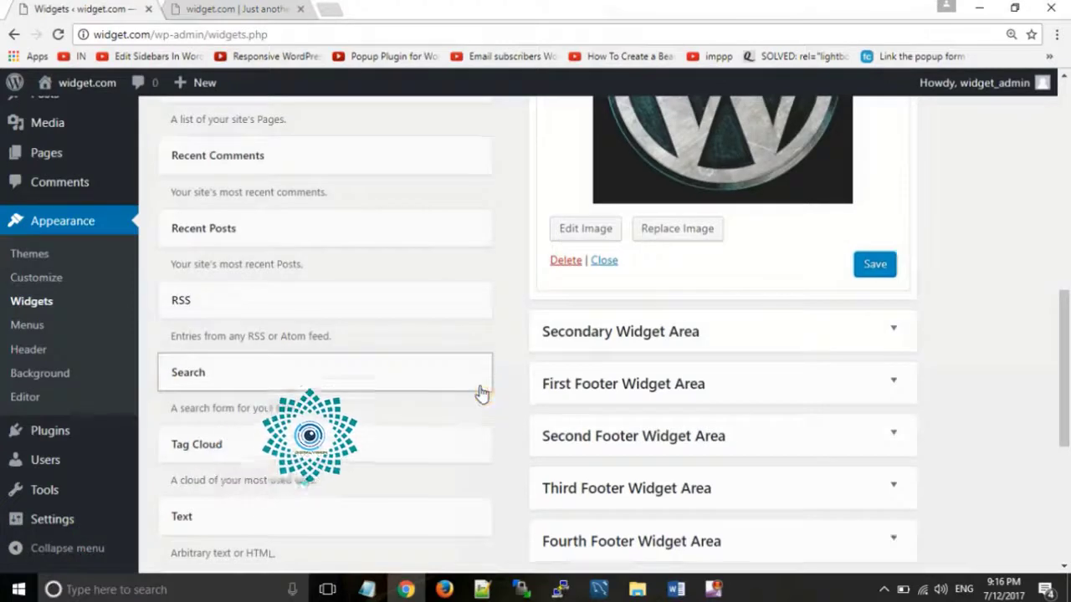
pyautogui.scroll(-2, 482, 393)
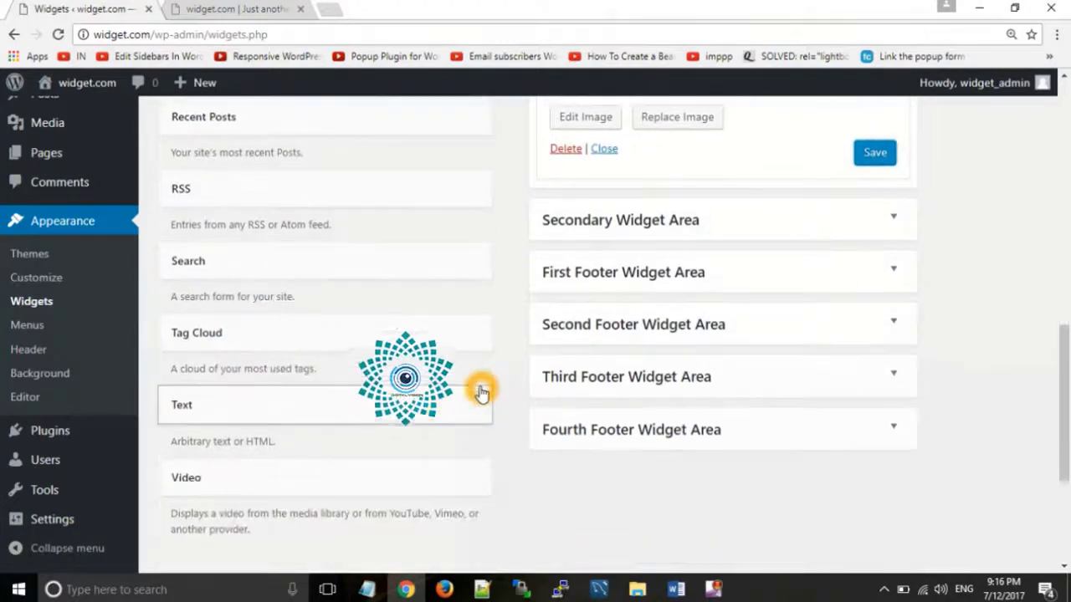
pyautogui.click(282, 489)
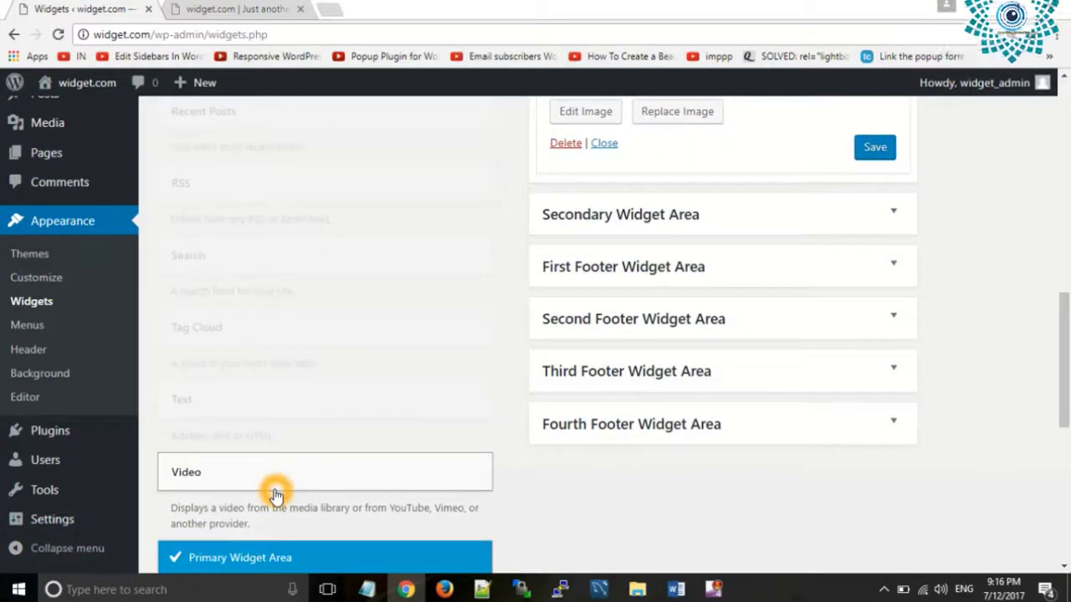
pyautogui.moveTo(284, 483); pyautogui.dragTo(670, 209)
pyautogui.click(773, 265)
pyautogui.write('Mu')
pyautogui.press('BackSpace')
pyautogui.write('y ')
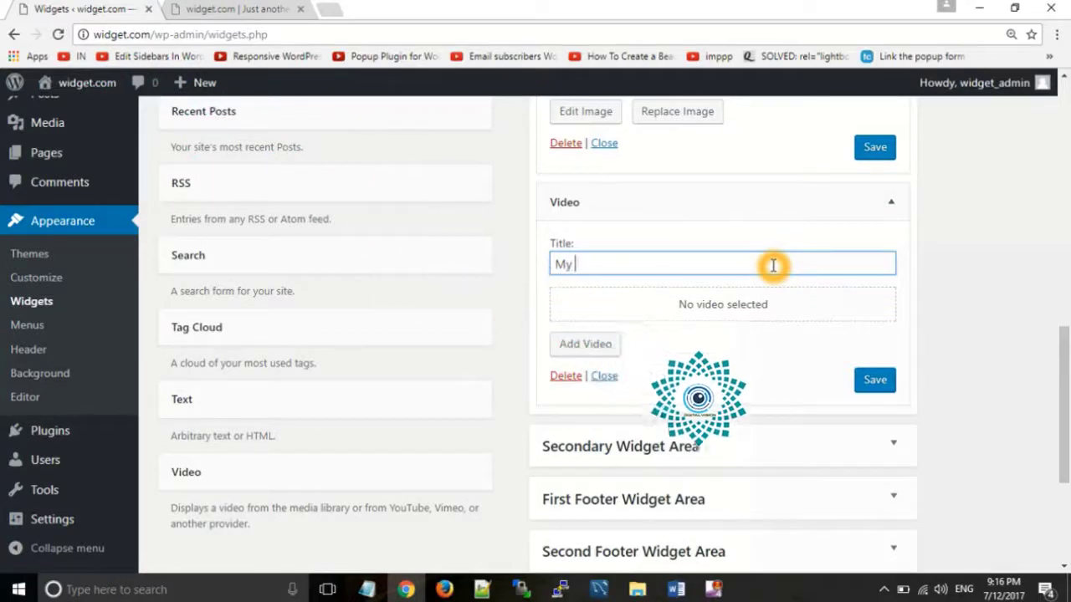
pyautogui.write('youtube v')
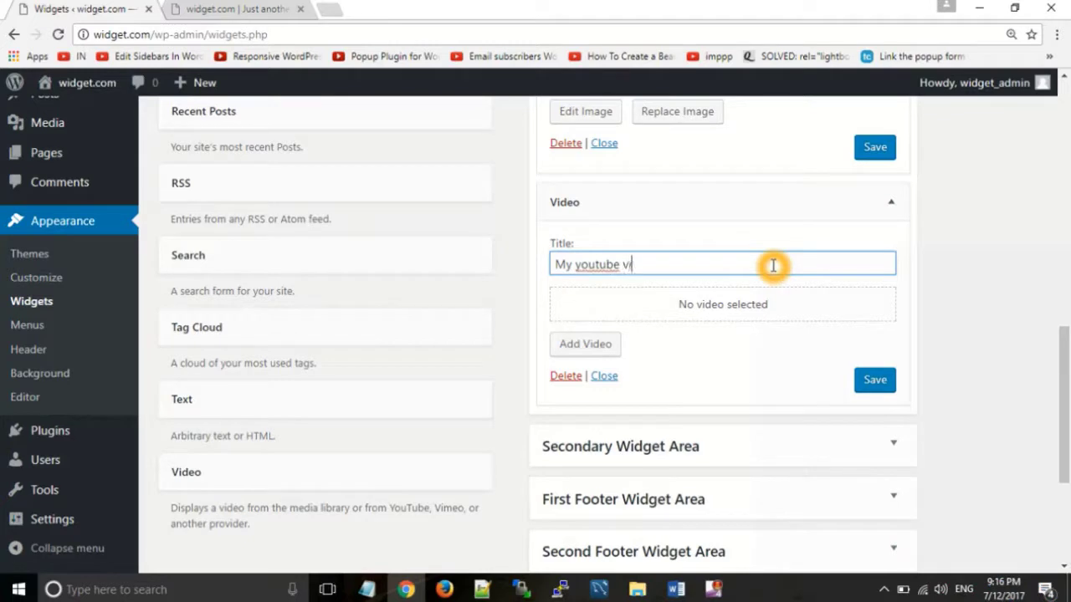
pyautogui.click(618, 343)
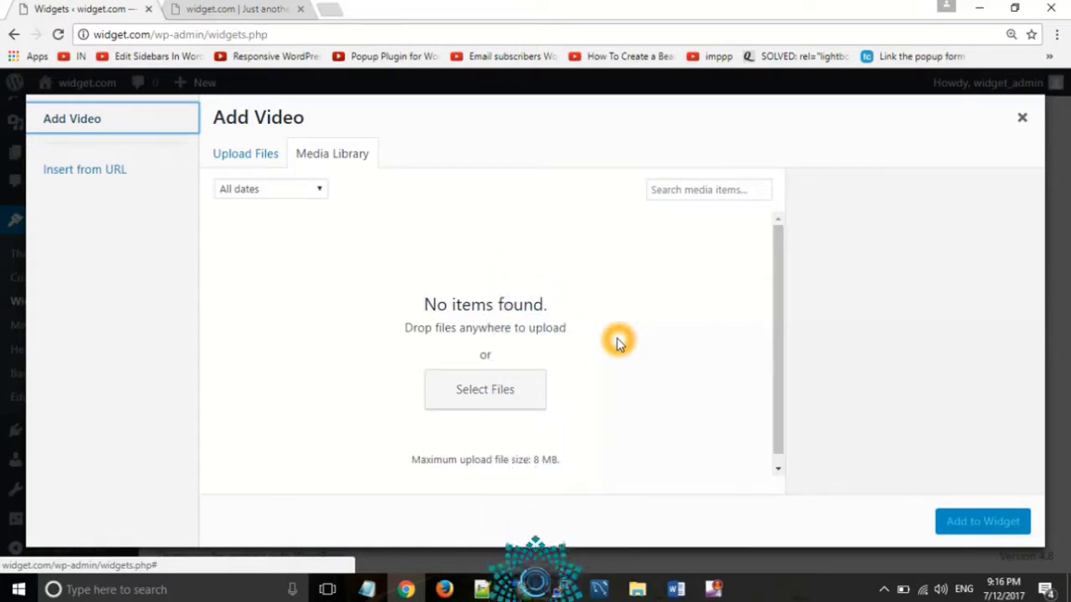
pyautogui.click(76, 174)
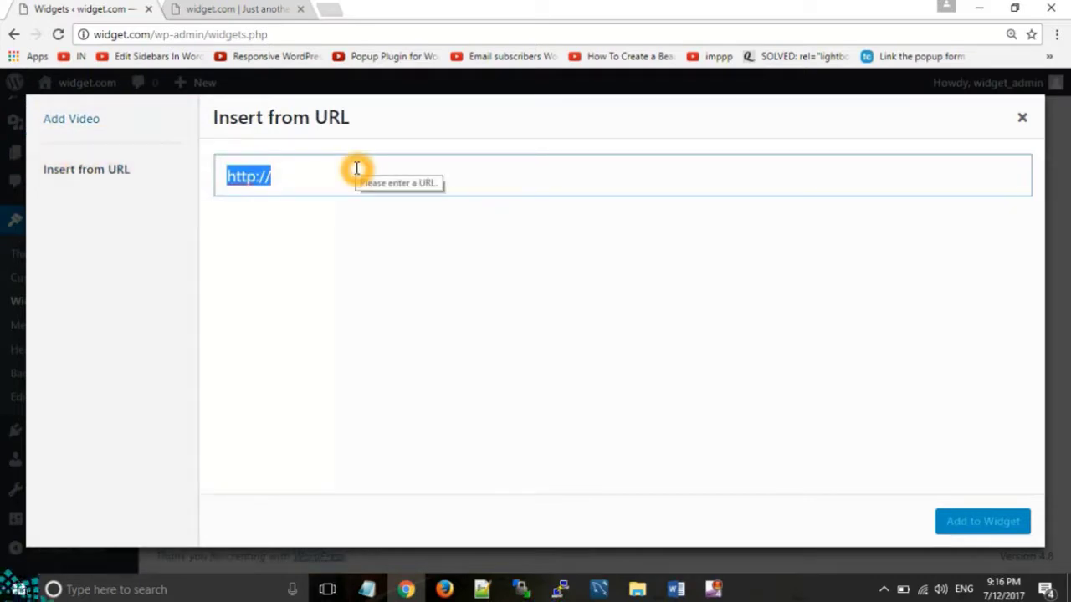
pyautogui.write('https://youtu.be/U7GUZNdxfEs')
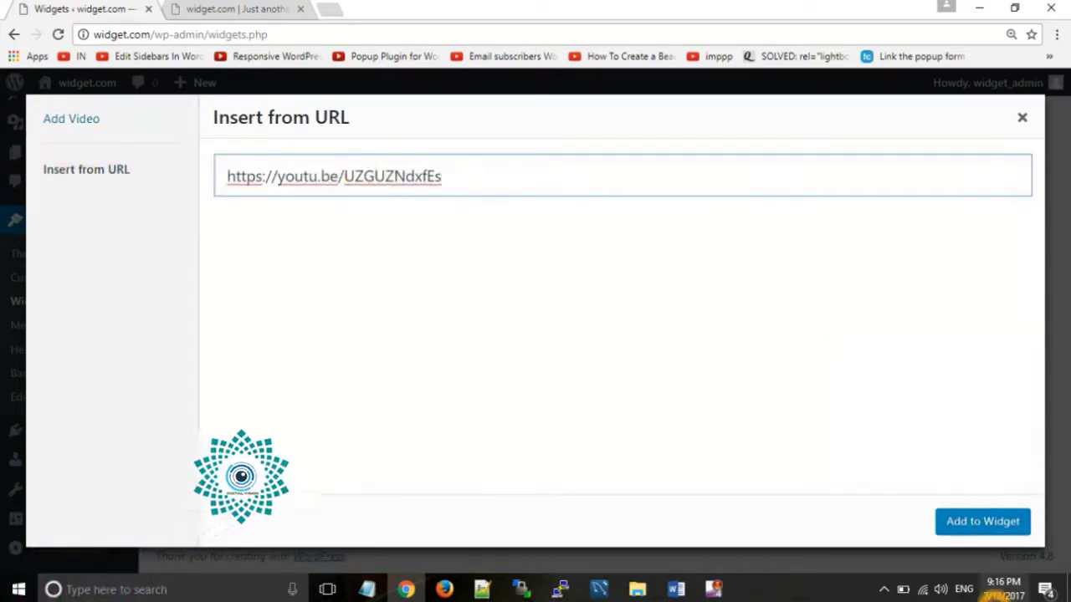
pyautogui.click(984, 525)
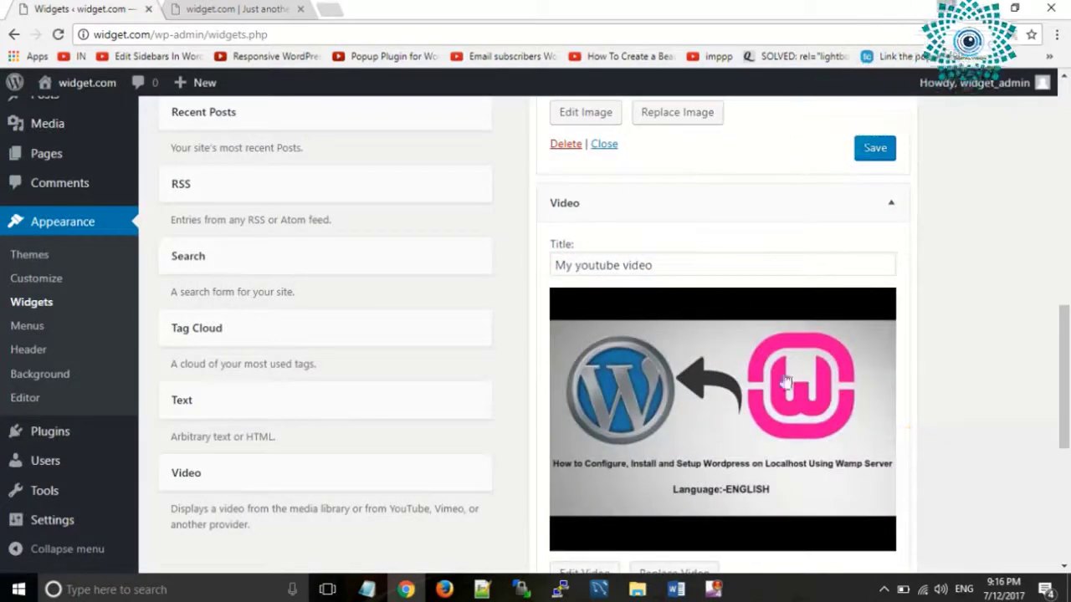
pyautogui.scroll(-1, 774, 349)
pyautogui.scroll(-2, 773, 349)
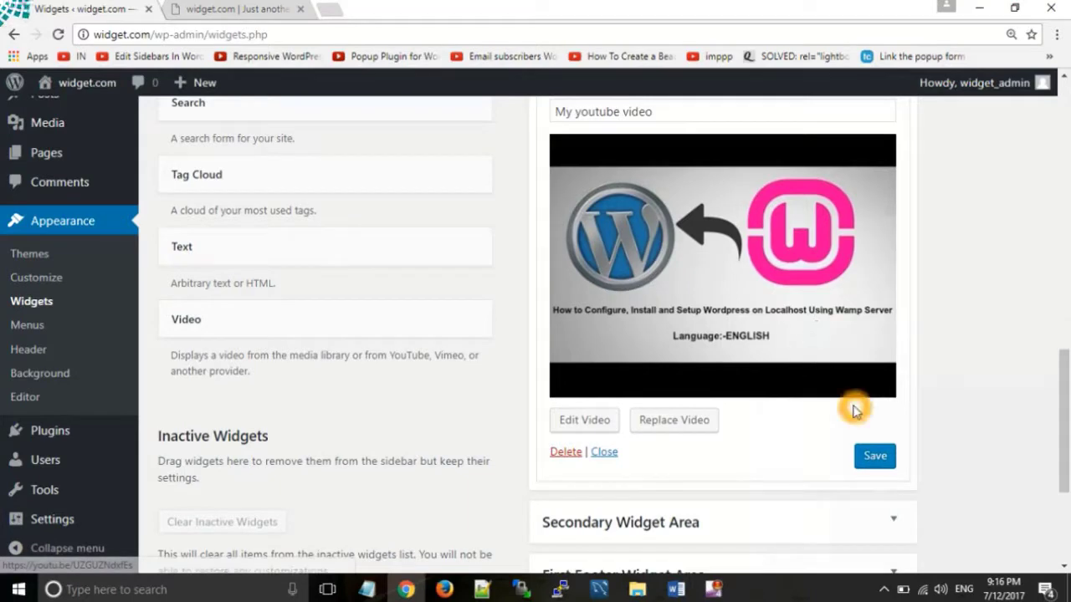
pyautogui.click(878, 459)
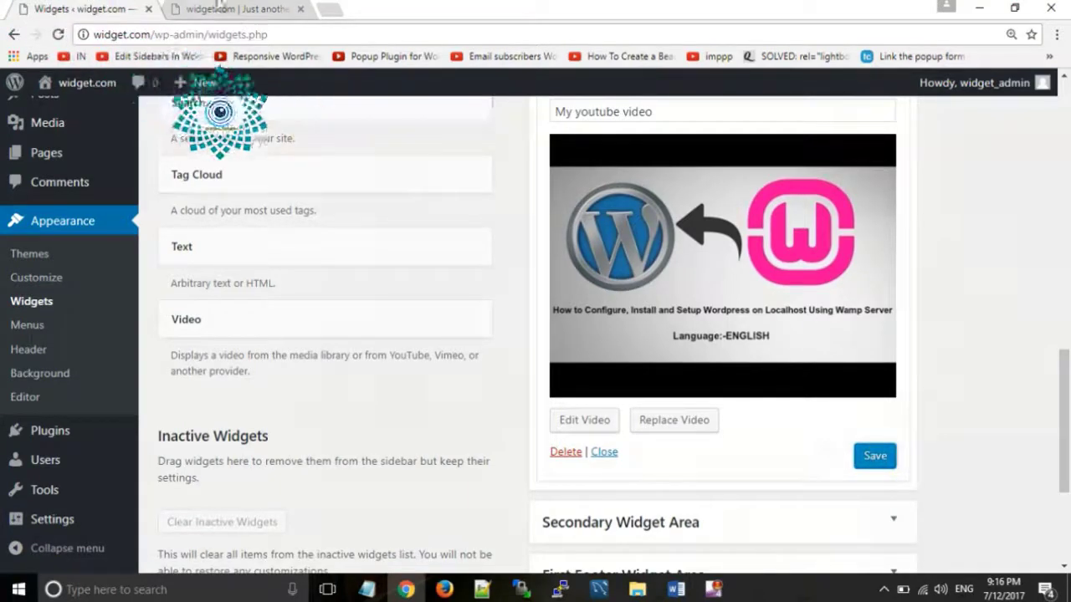
# Reload the live site, then briefly play and pause the video in the sidebar to test it.
pyautogui.click(216, 8)
pyautogui.click(58, 35)
pyautogui.scroll(-6, 373, 264)
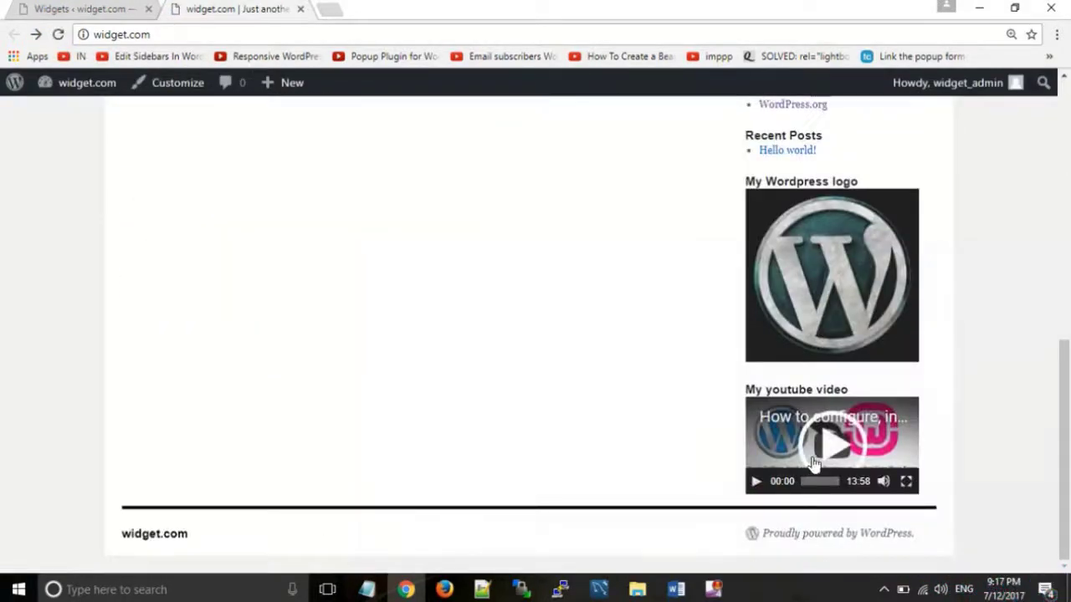
pyautogui.click(753, 485)
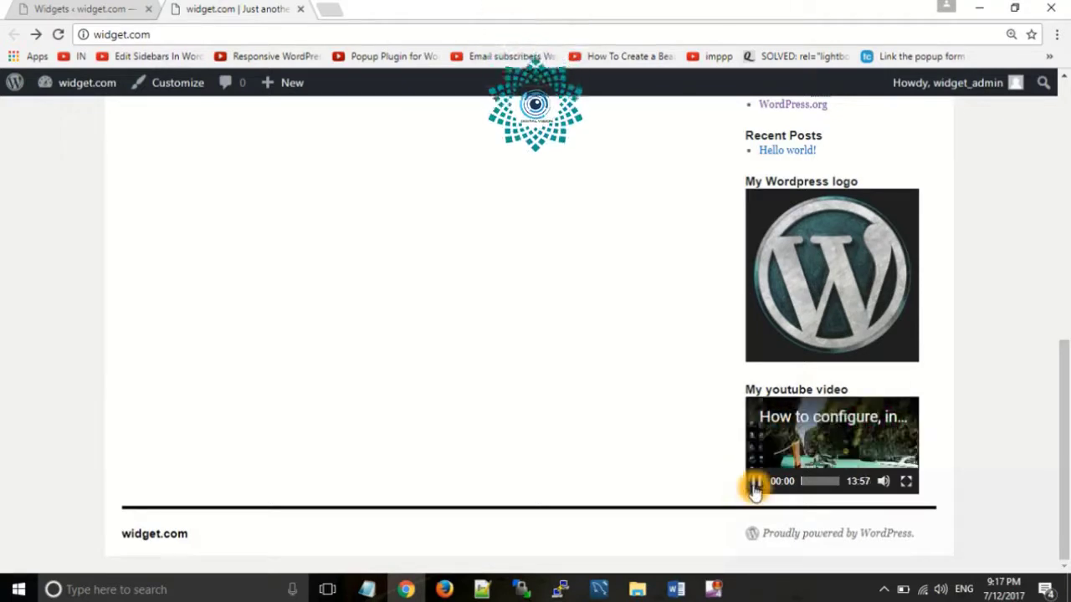
pyautogui.click(755, 484)
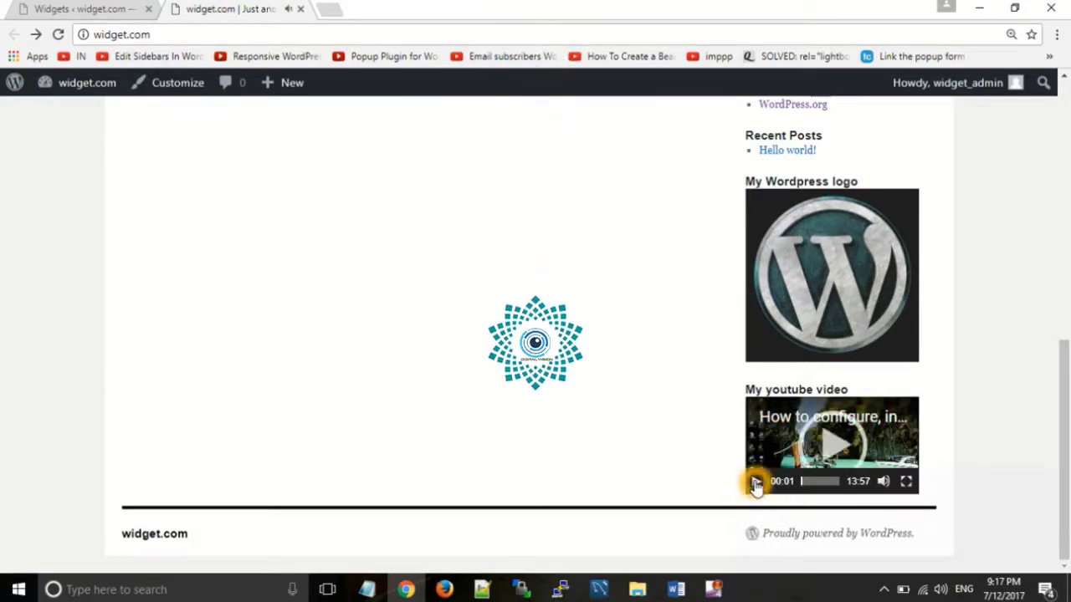
pyautogui.scroll(7, 410, 358)
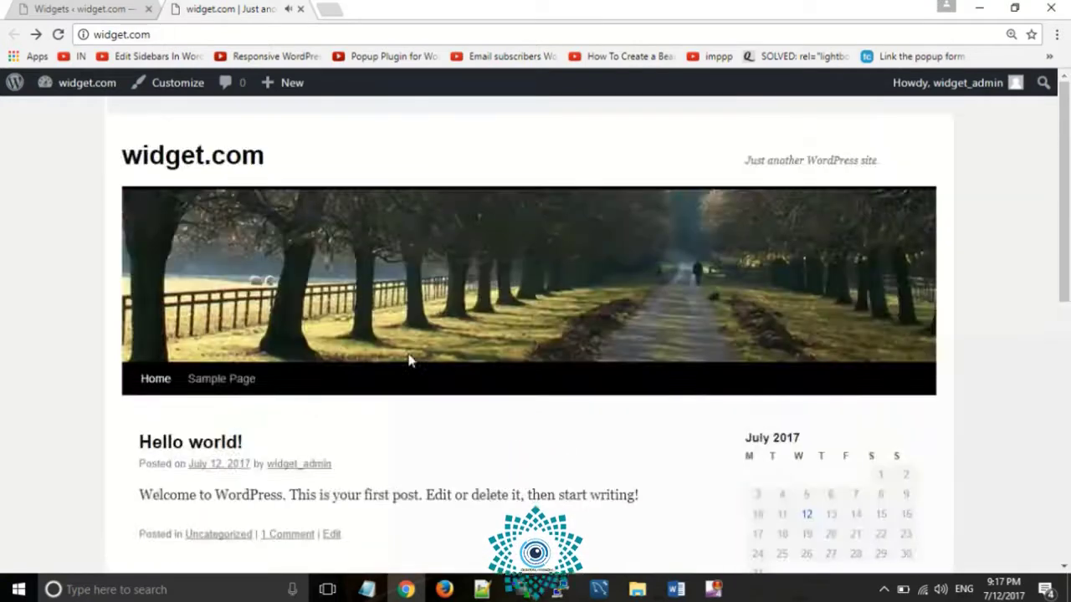
pyautogui.scroll(-6, 409, 360)
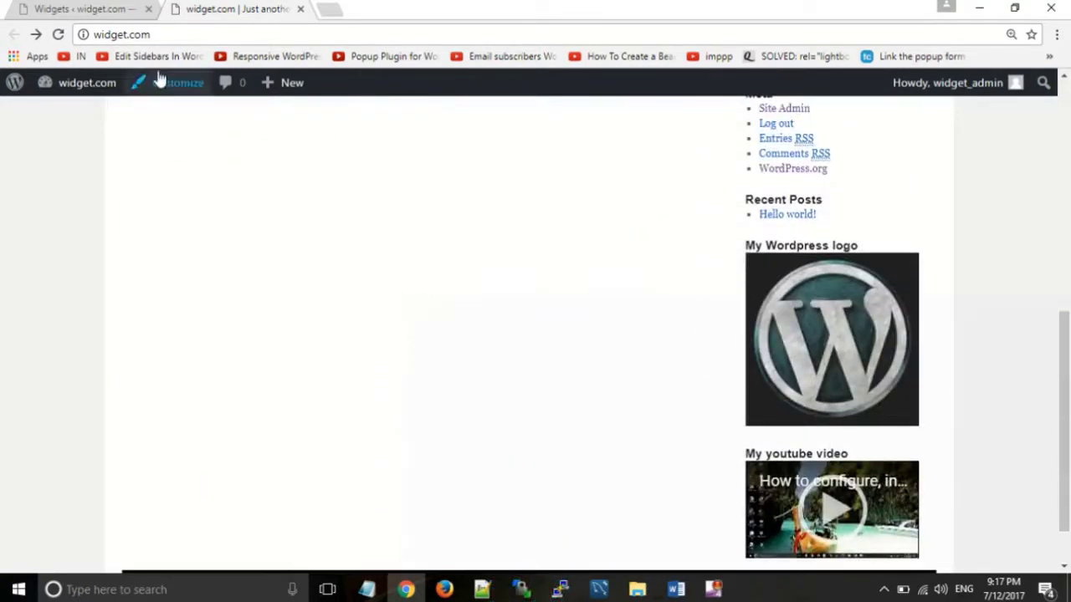
# Delete the Video widget from the Primary Widget Area and check the sidebar on the live site.
pyautogui.click(73, 8)
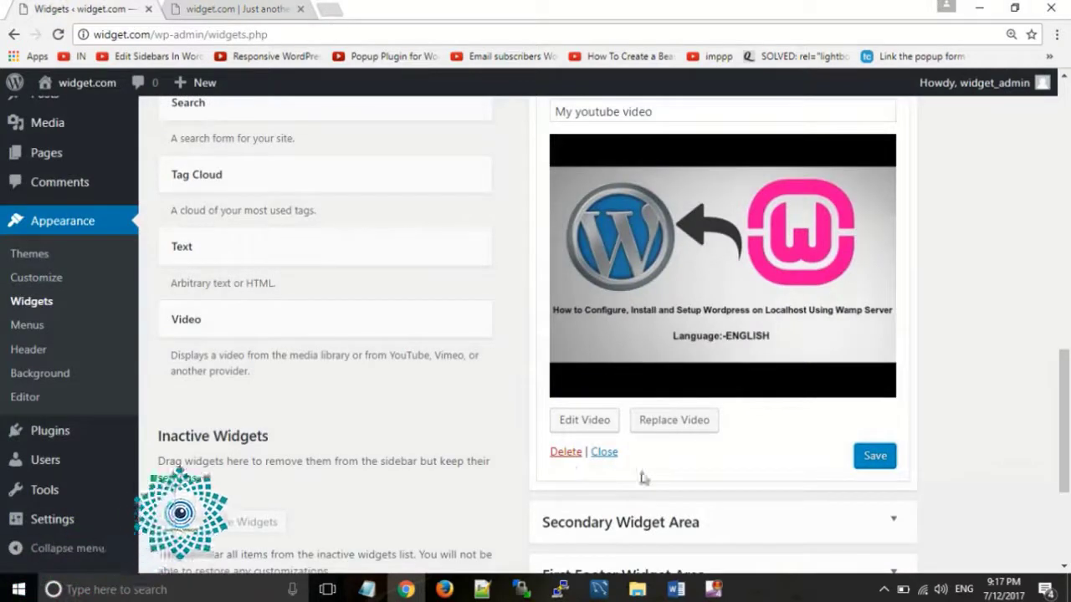
pyautogui.click(565, 453)
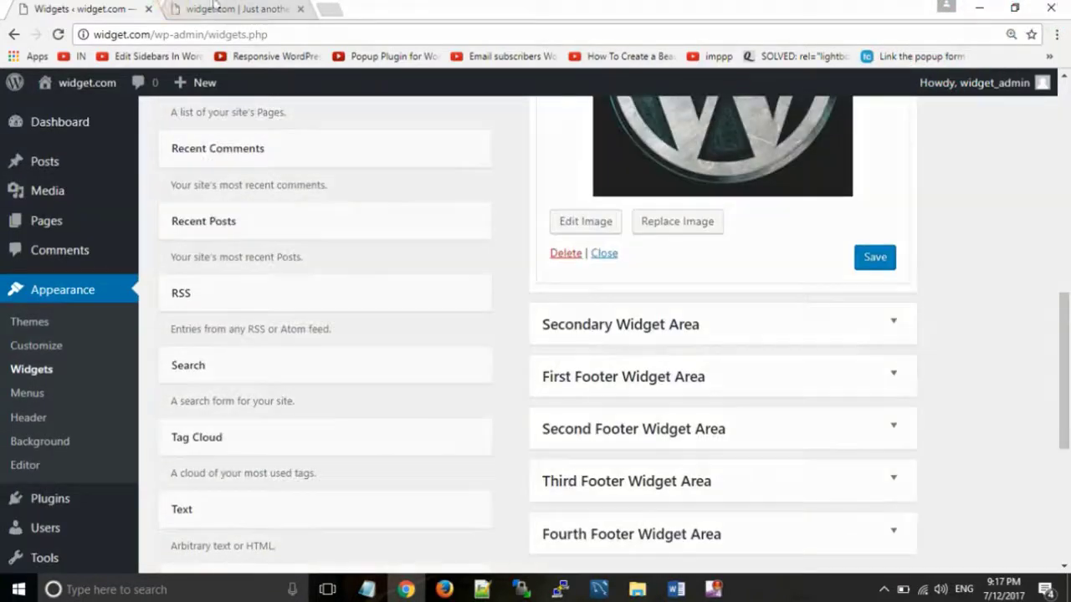
pyautogui.click(233, 10)
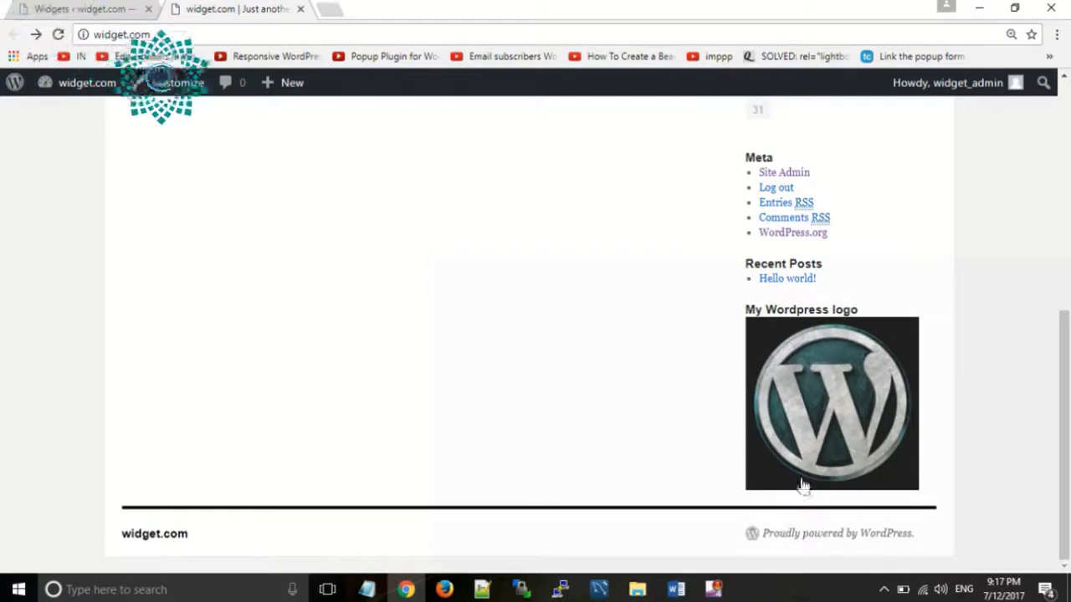
# Delete the Image widget from the Primary Widget Area and check the sidebar on the live site.
pyautogui.click(638, 406)
pyautogui.click(102, 7)
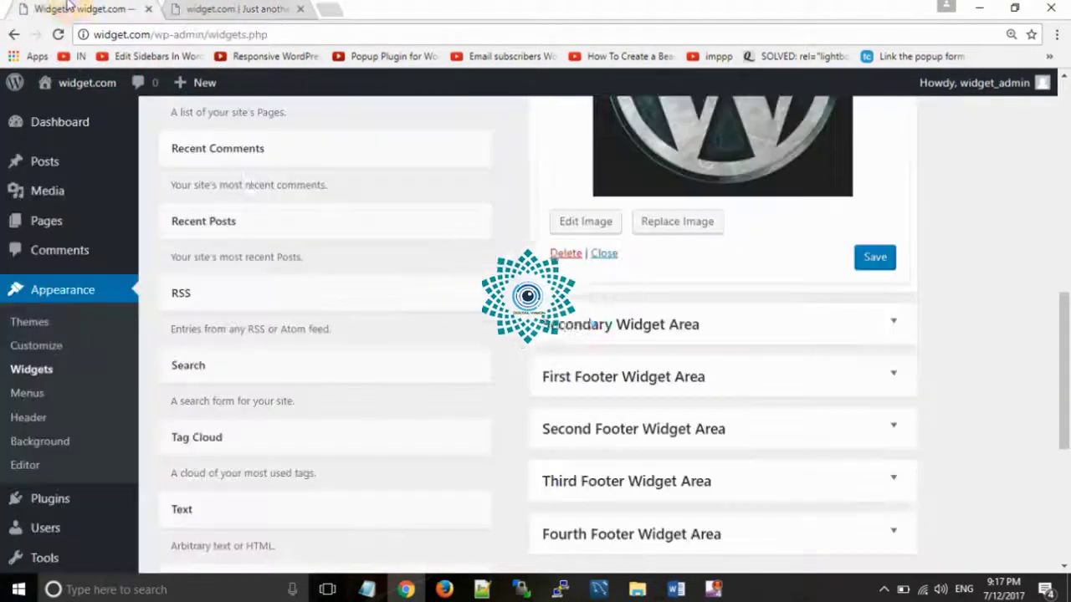
pyautogui.click(558, 254)
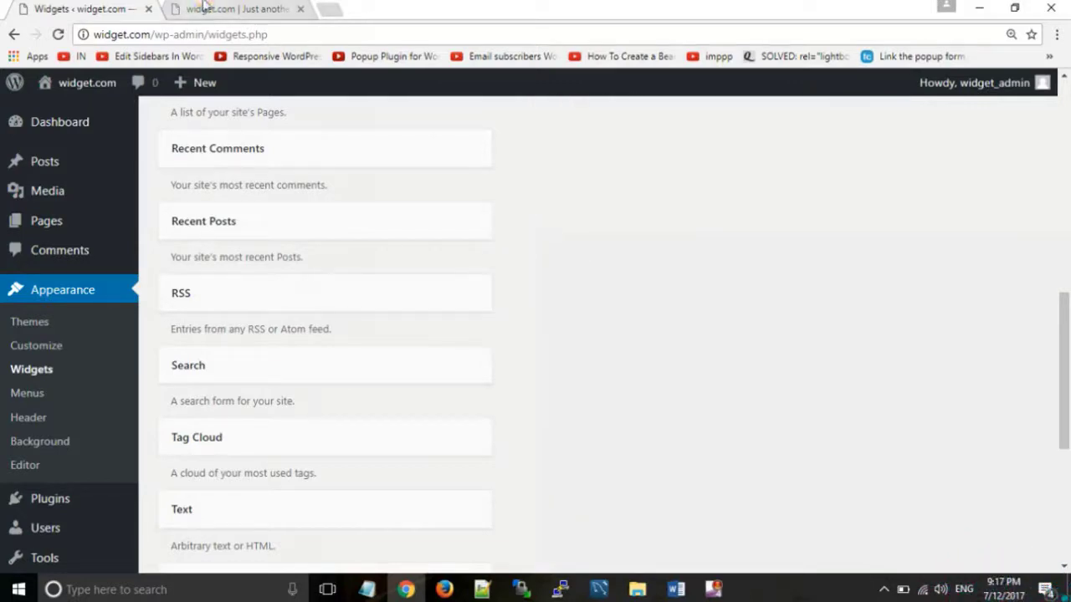
pyautogui.click(203, 7)
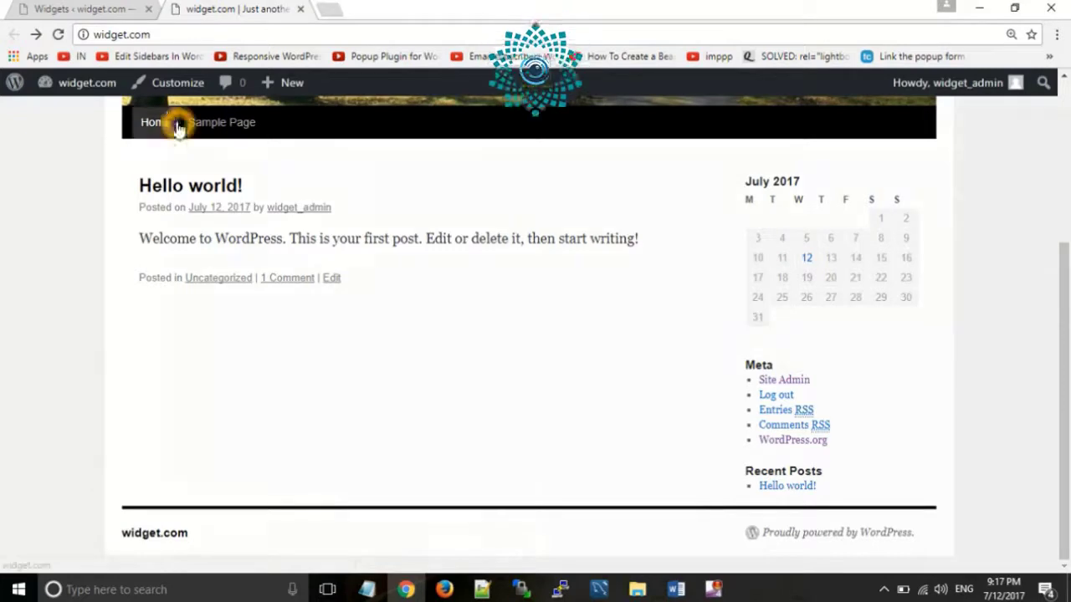
pyautogui.click(46, 10)
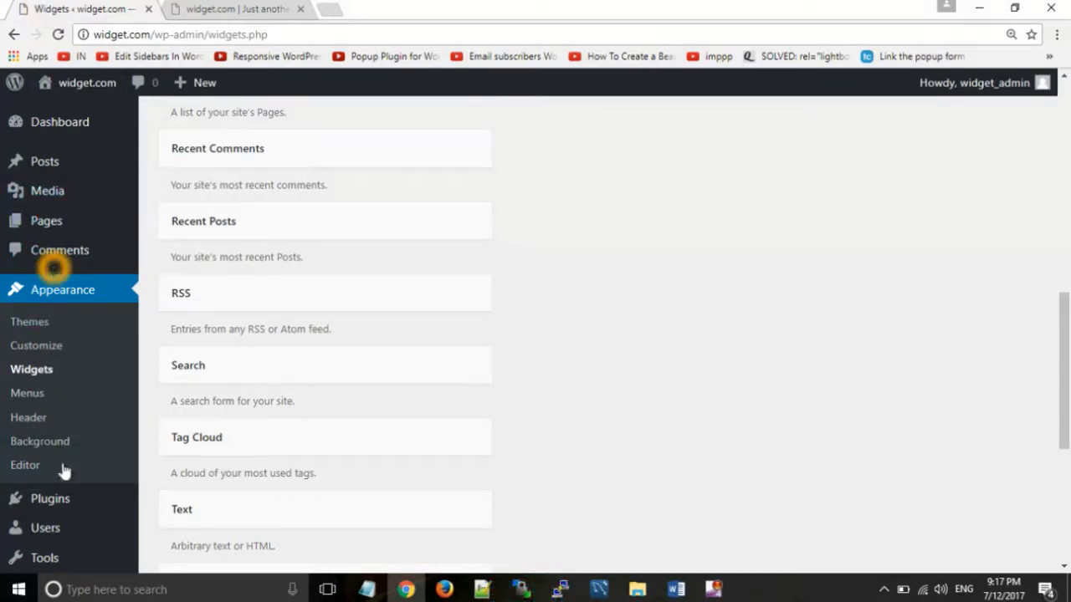
pyautogui.moveTo(73, 499)
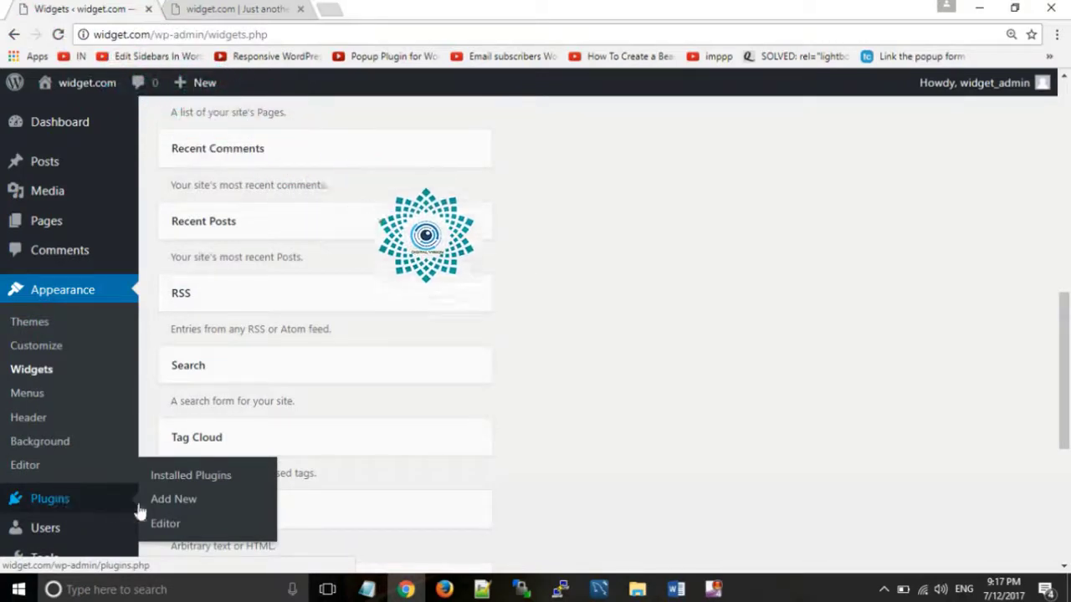
pyautogui.click(168, 498)
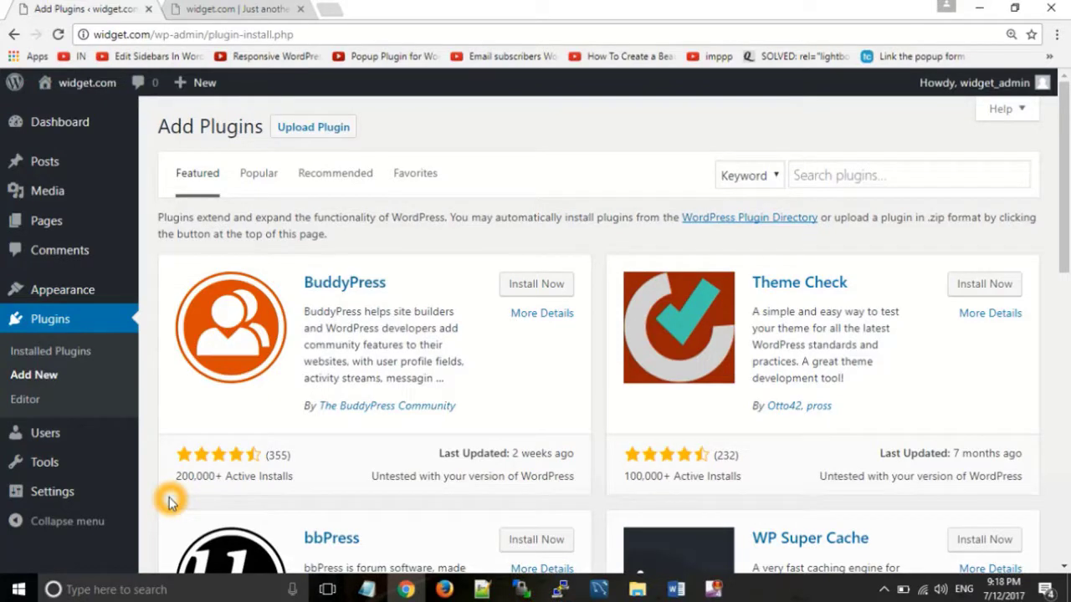
# Return to the Widgets page and add a Text widget to the Primary Widget Area.
pyautogui.click(67, 238)
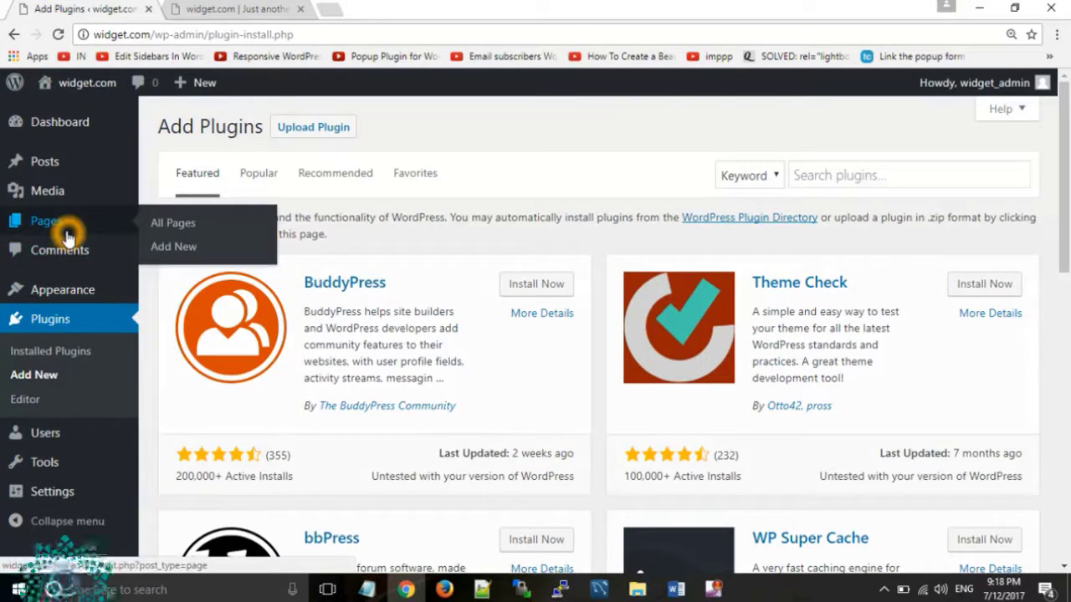
pyautogui.moveTo(72, 291)
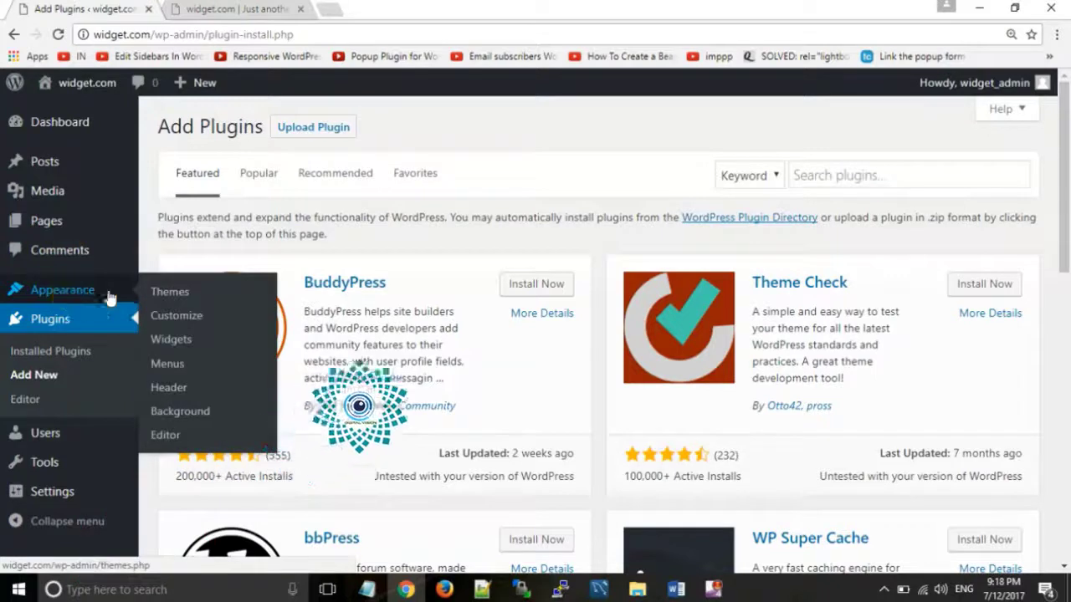
pyautogui.click(164, 299)
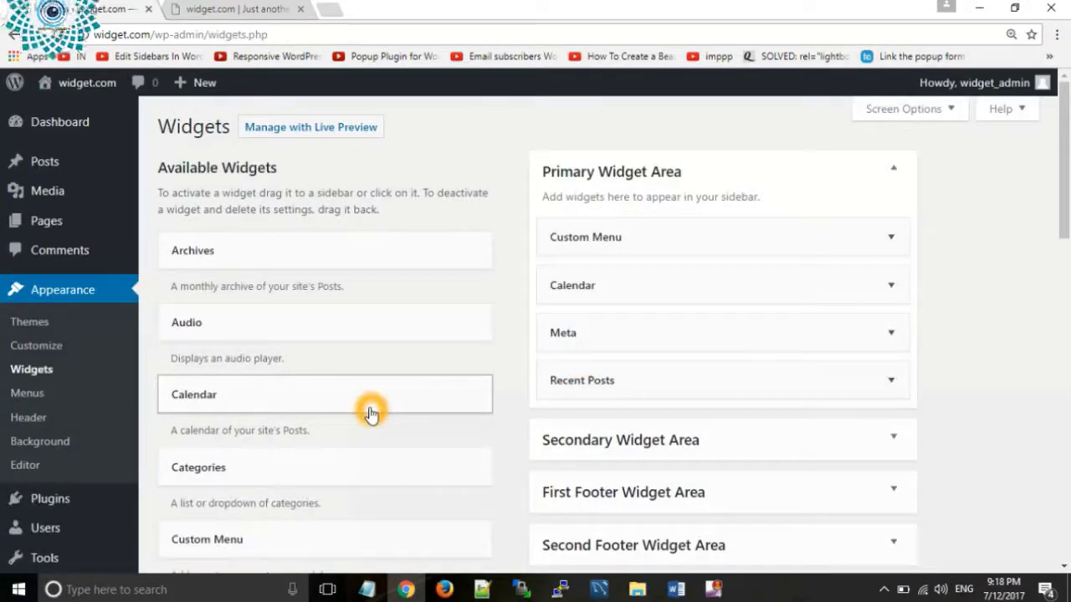
pyautogui.scroll(-2, 370, 409)
pyautogui.scroll(-6, 293, 483)
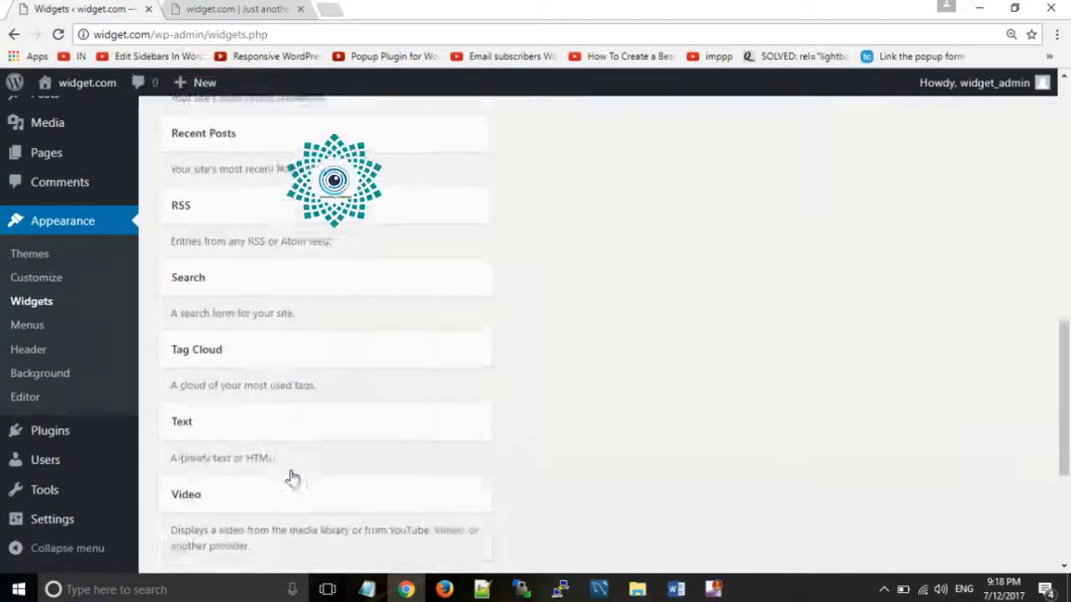
pyautogui.scroll(-1, 289, 452)
pyautogui.click(269, 372)
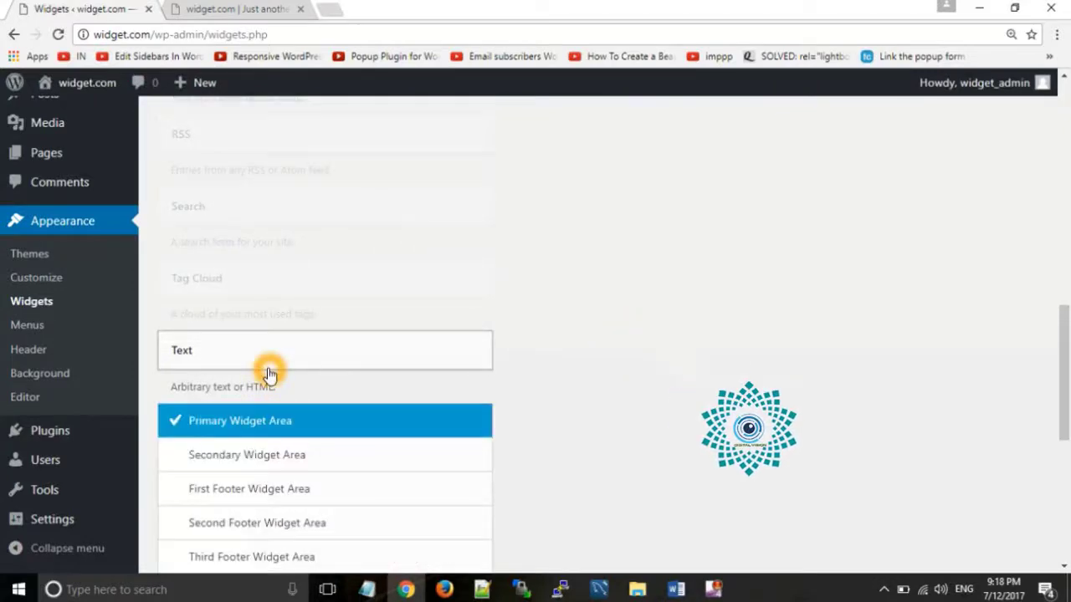
pyautogui.scroll(-2, 376, 432)
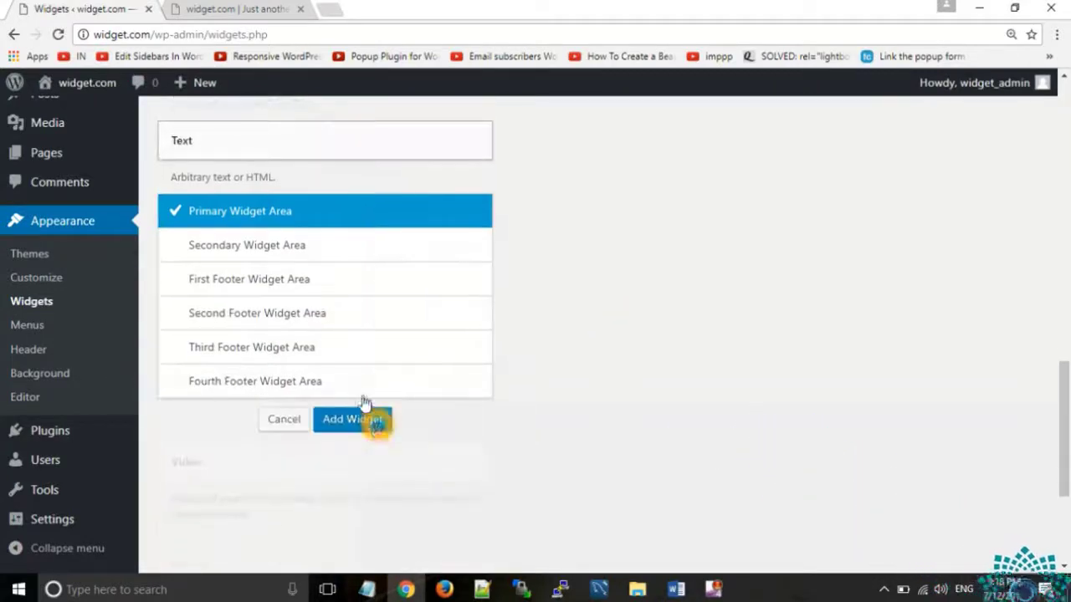
pyautogui.click(637, 425)
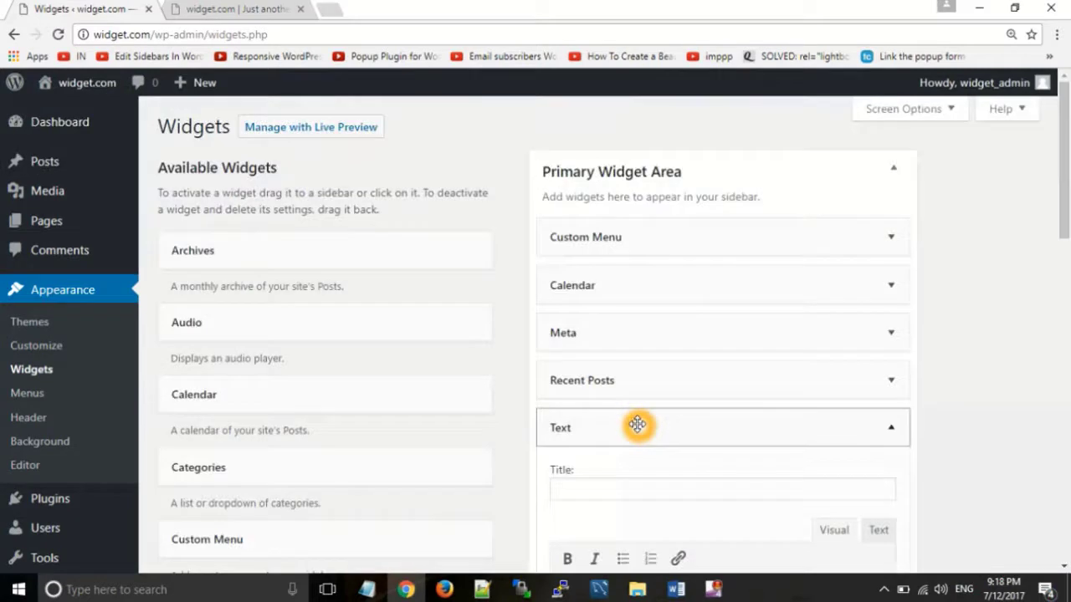
# Examine the Text widget's title field and visual editor, then collapse the widget.
pyautogui.scroll(-3, 637, 425)
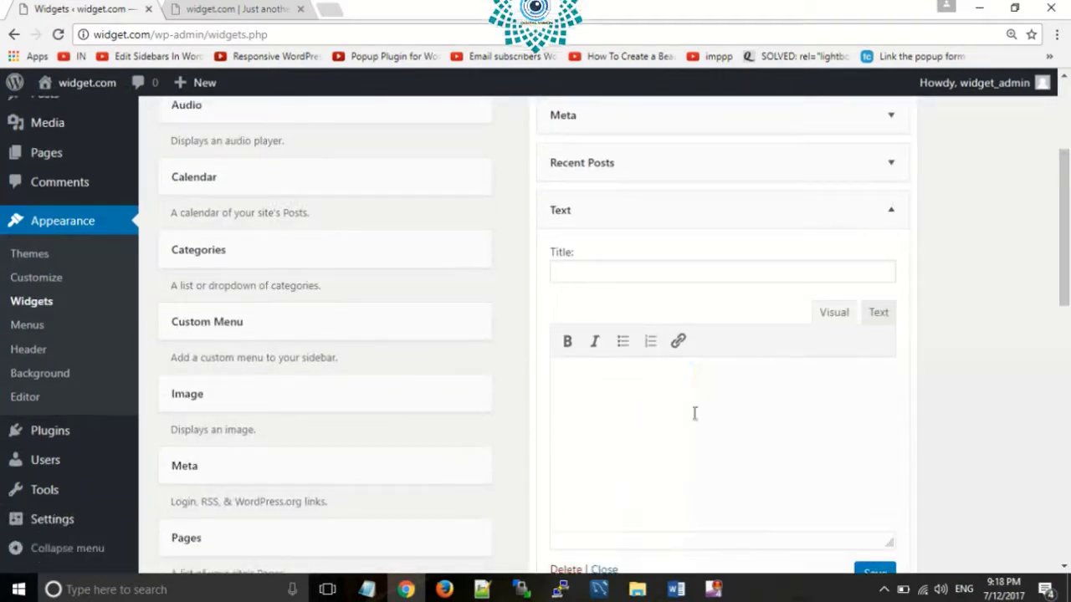
pyautogui.click(681, 383)
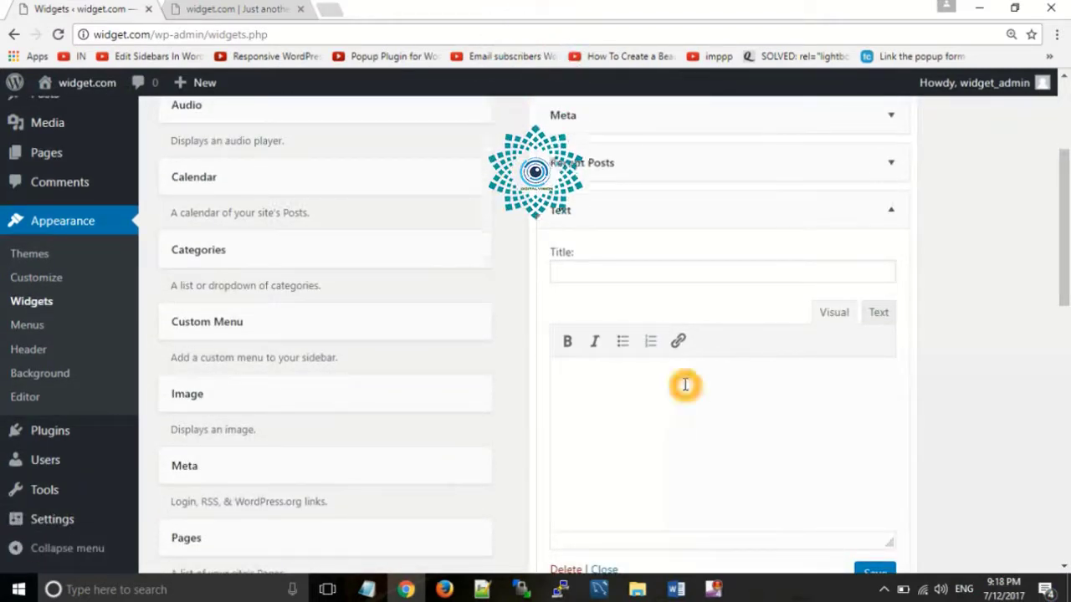
pyautogui.scroll(-1, 862, 352)
pyautogui.click(889, 122)
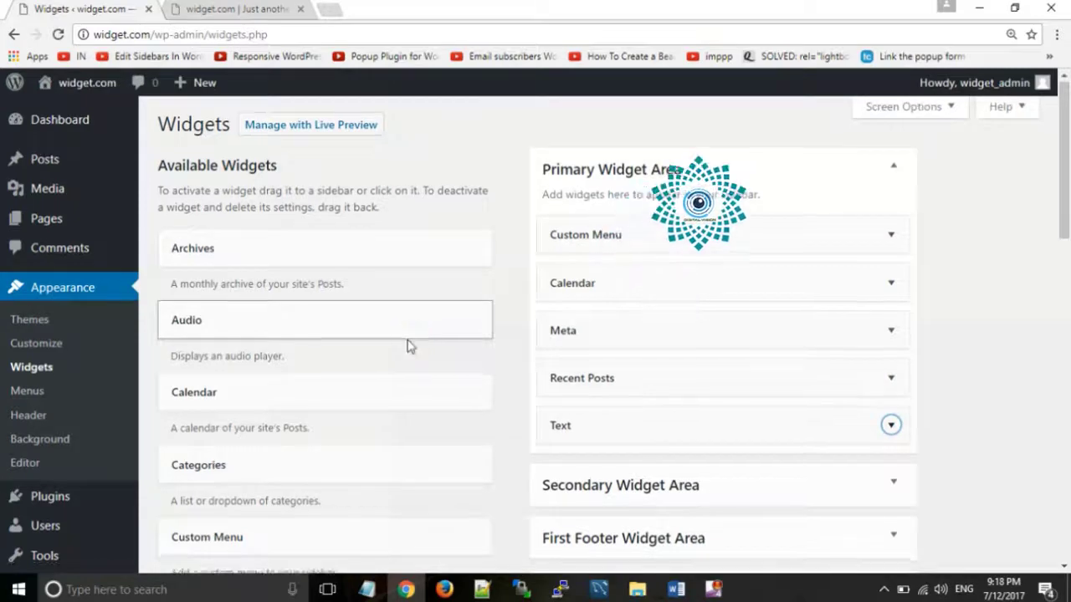
# Search for "black" on the Add Plugins page and activate the Black Studio TinyMCE Widget plugin.
pyautogui.scroll(-9, 409, 345)
pyautogui.moveTo(53, 426)
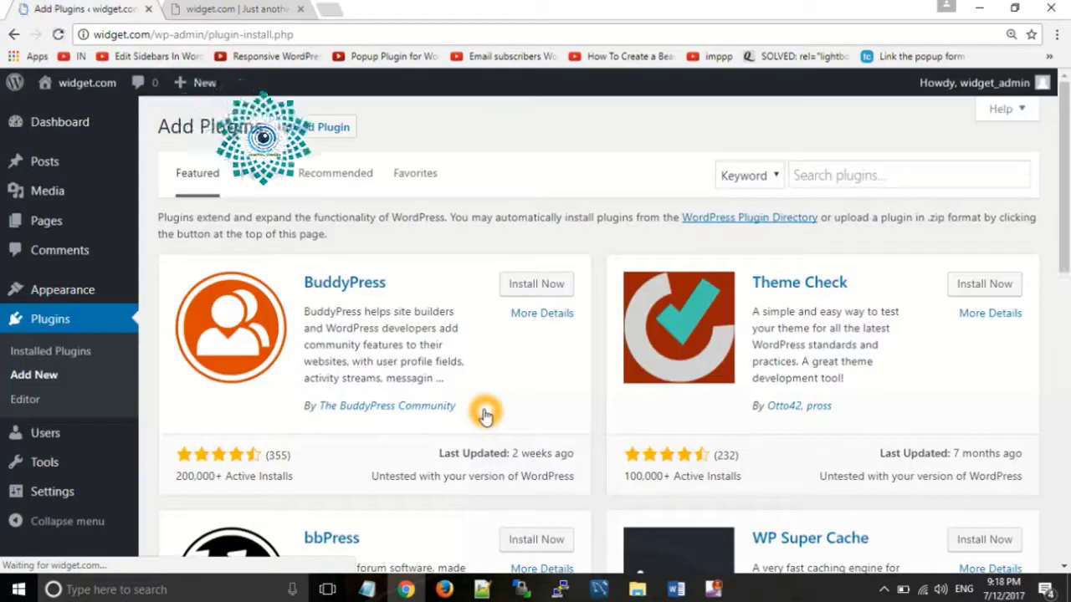
pyautogui.click(839, 176)
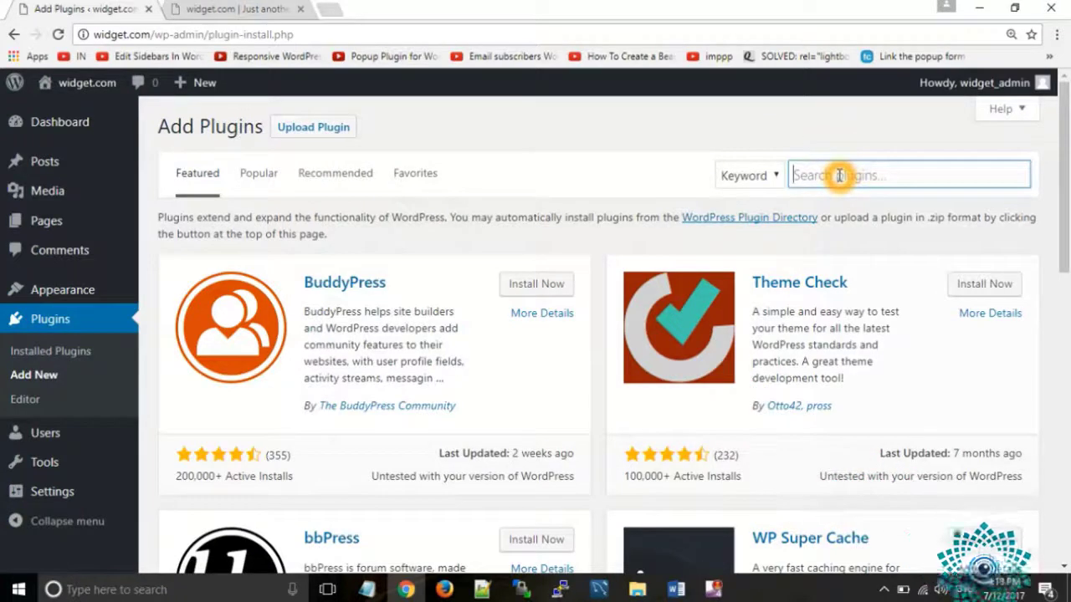
pyautogui.write('black')
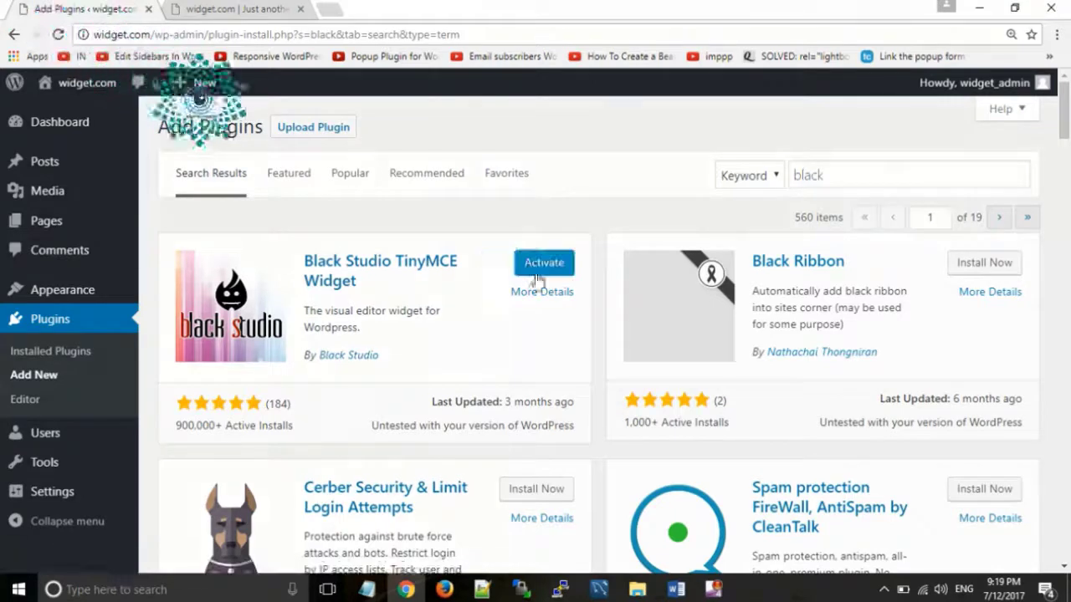
pyautogui.click(541, 272)
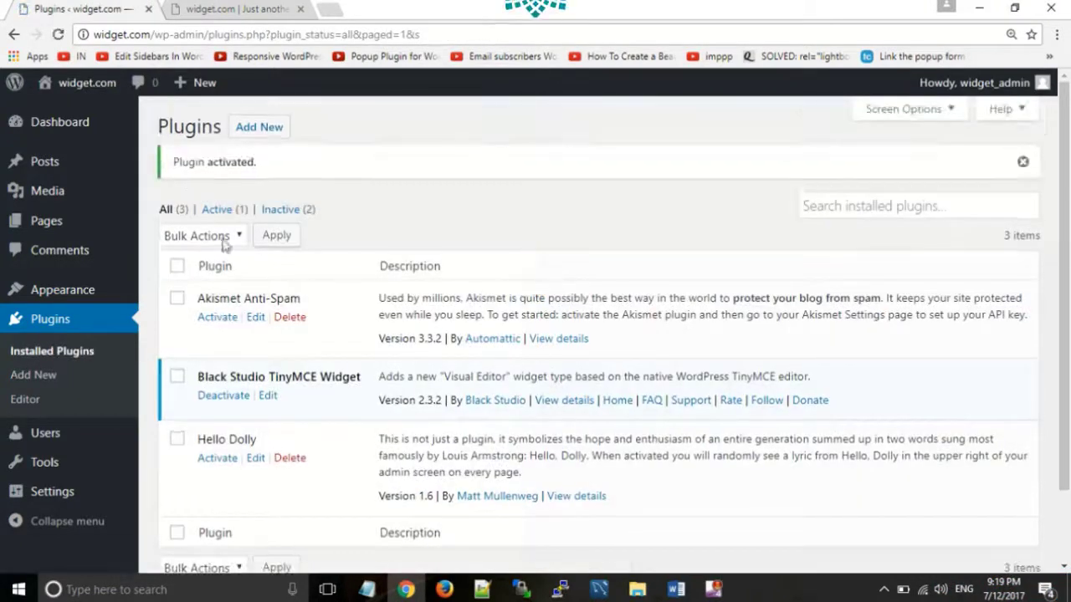
# Return to the Widgets page and add a Visual Editor widget below Text in the Primary Widget Area.
pyautogui.moveTo(67, 289)
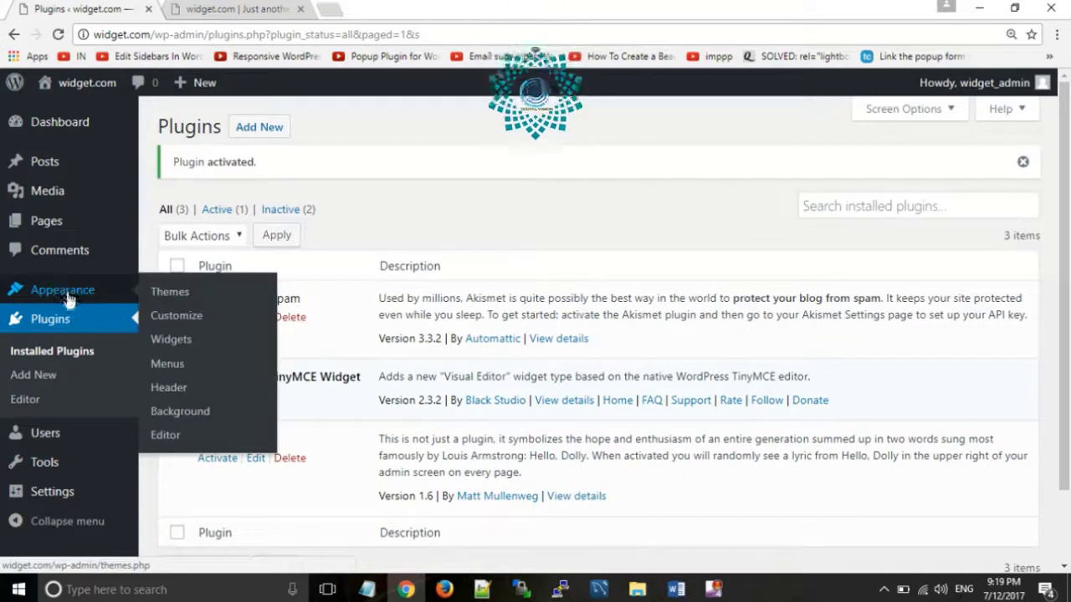
pyautogui.click(172, 340)
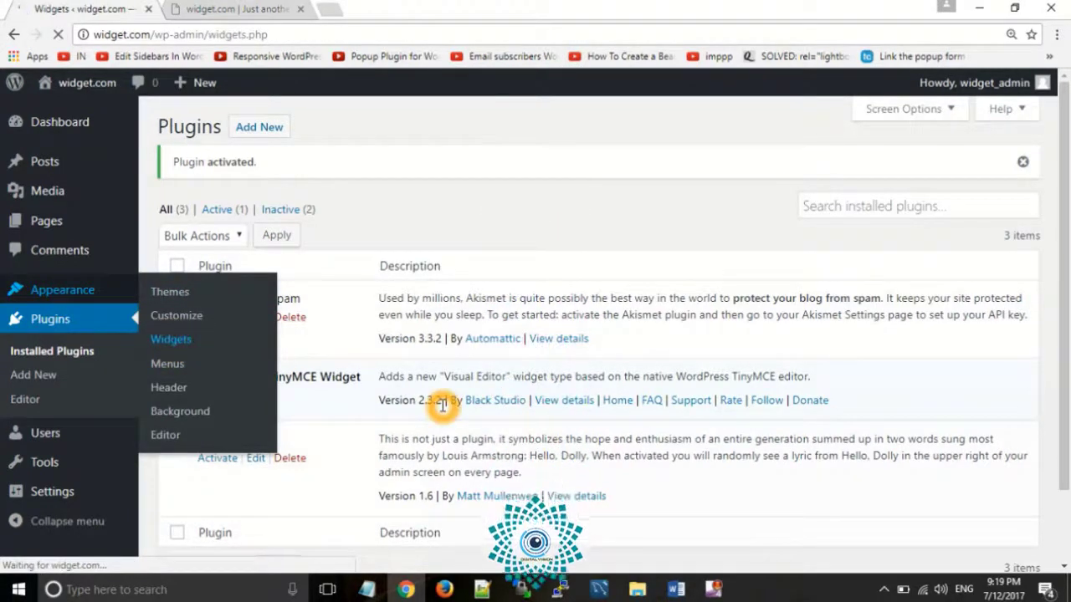
pyautogui.scroll(-3, 412, 393)
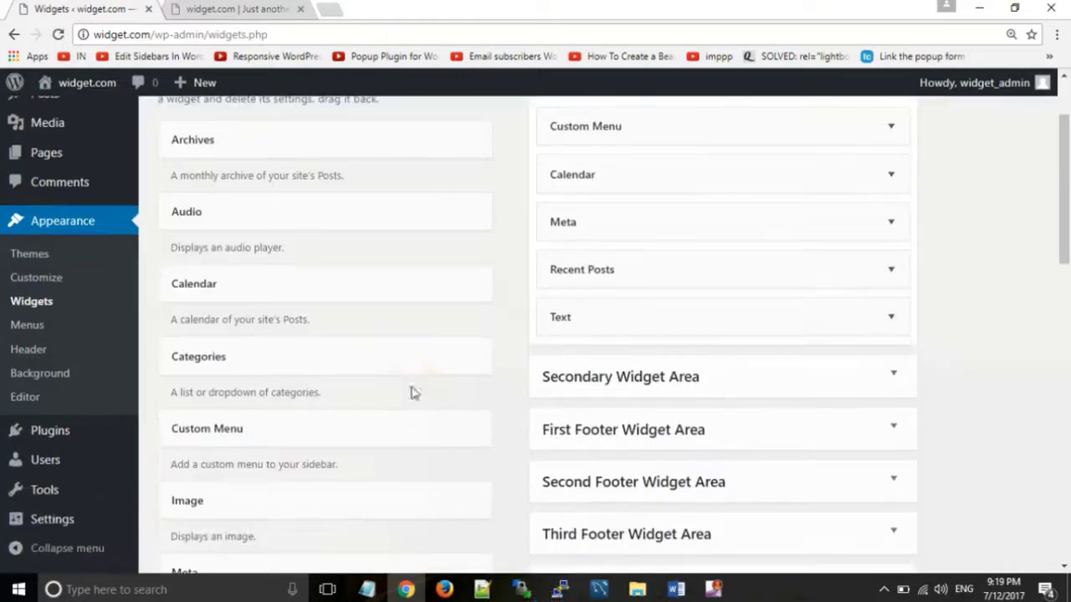
pyautogui.scroll(-8, 405, 342)
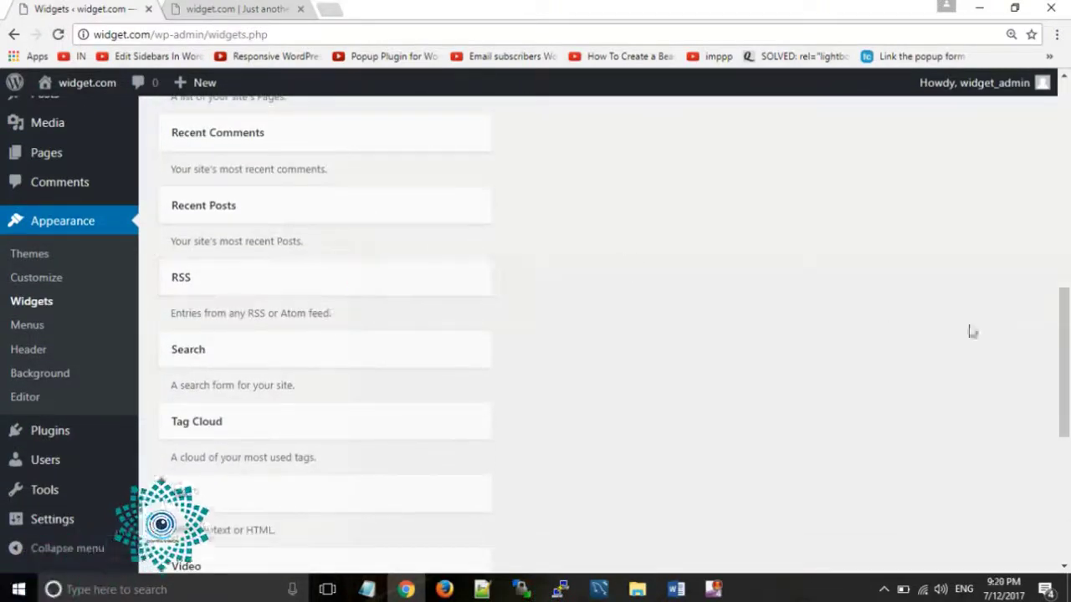
pyautogui.moveTo(1062, 330); pyautogui.dragTo(1066, 418)
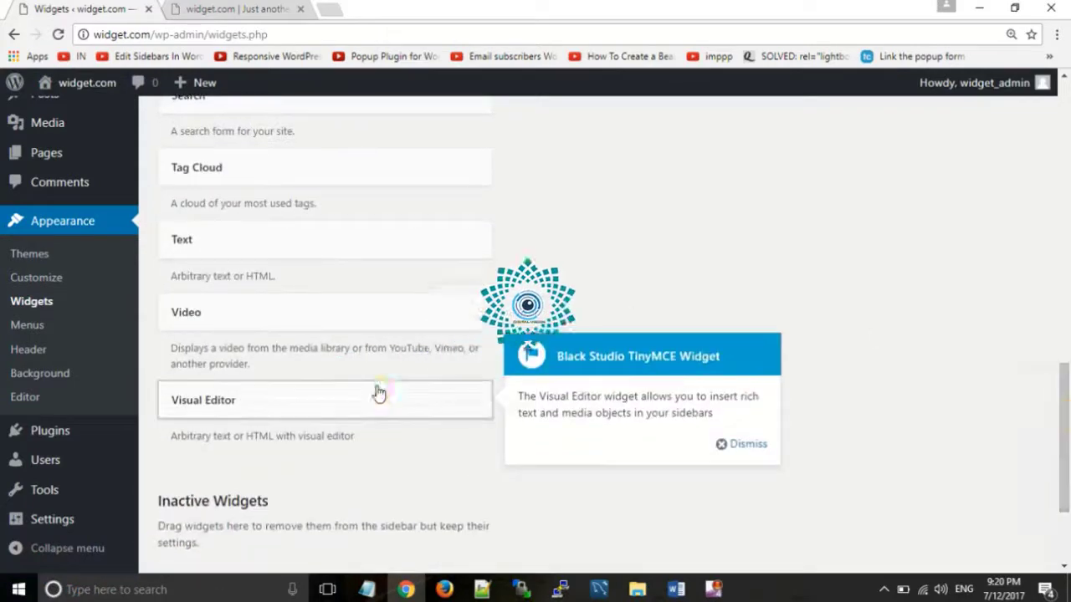
pyautogui.click(262, 404)
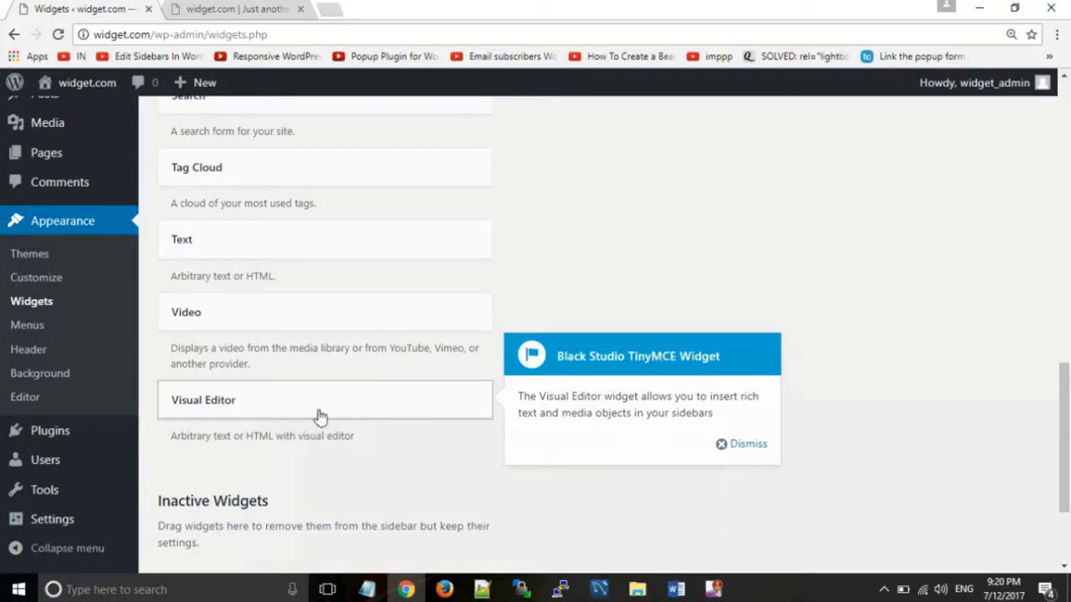
pyautogui.moveTo(319, 416); pyautogui.dragTo(694, 165)
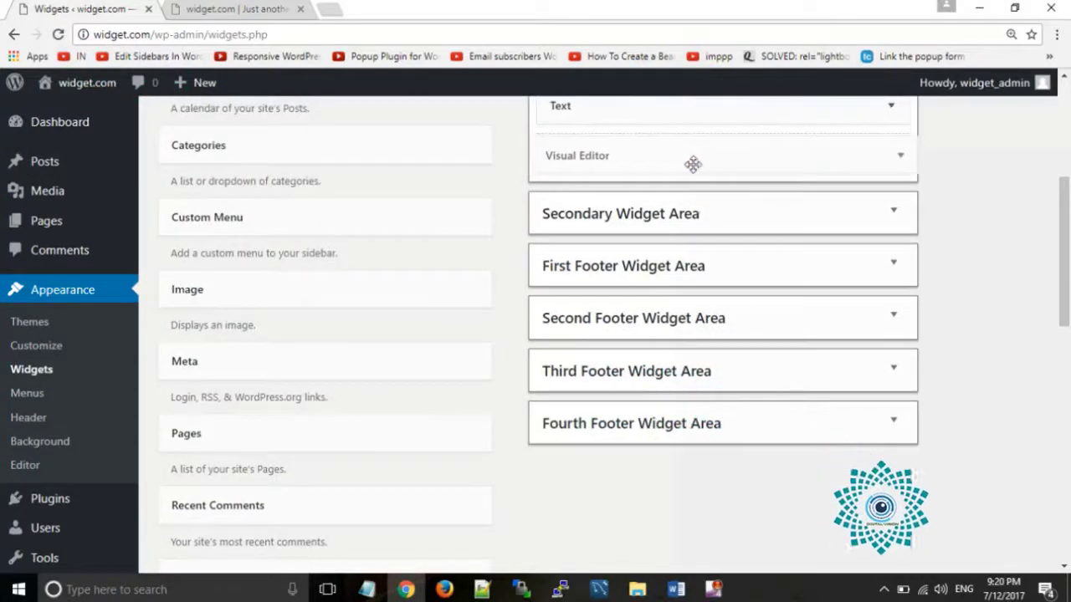
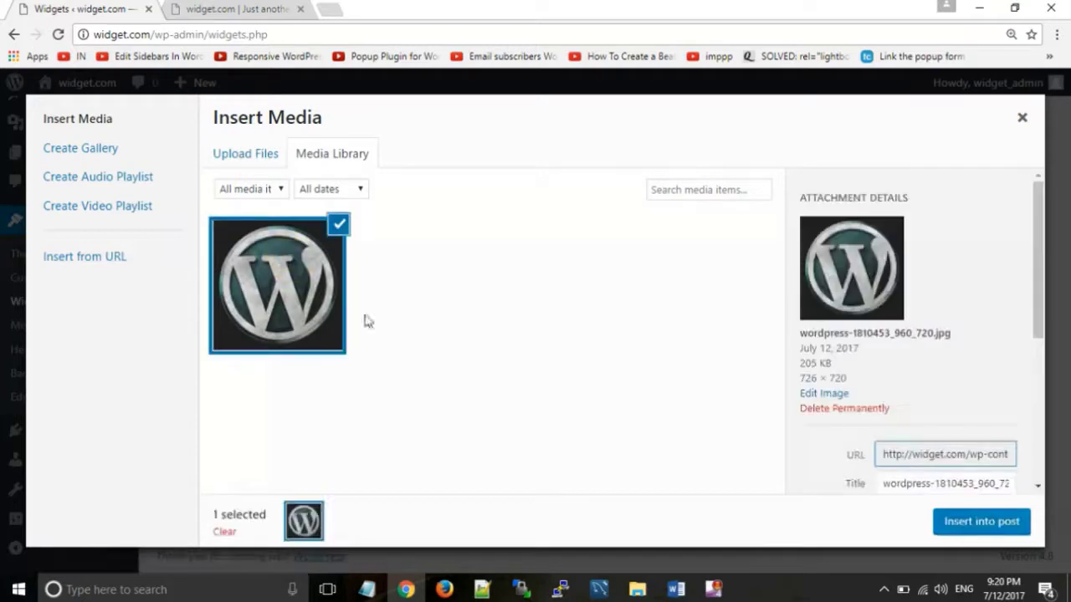
# Insert the selected WordPress logo image into the Visual Editor widget and scale it down to about three quarters of its size.
pyautogui.click(942, 532)
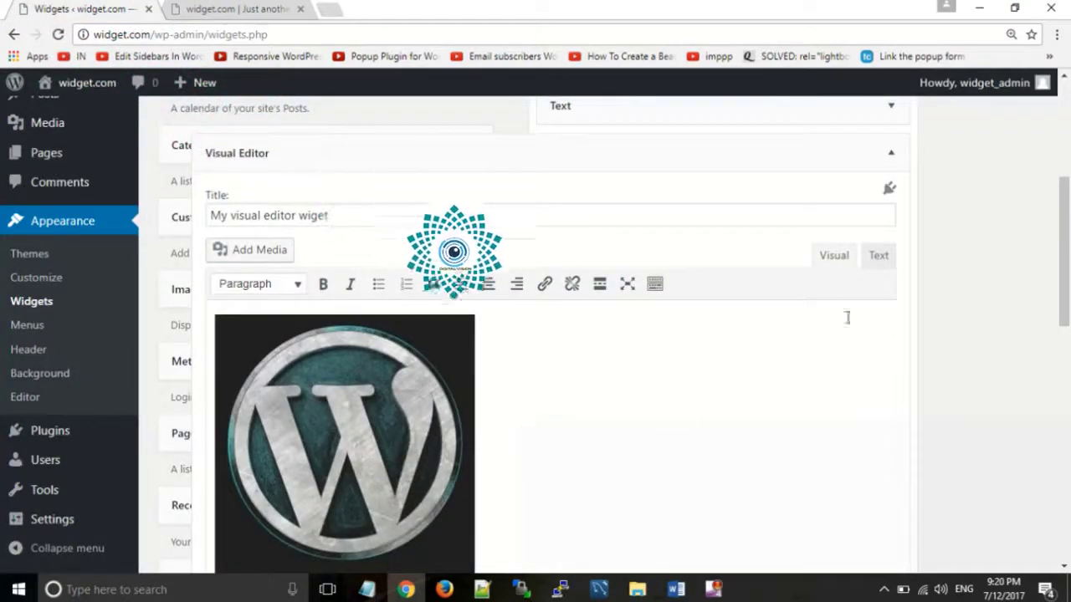
pyautogui.click(305, 397)
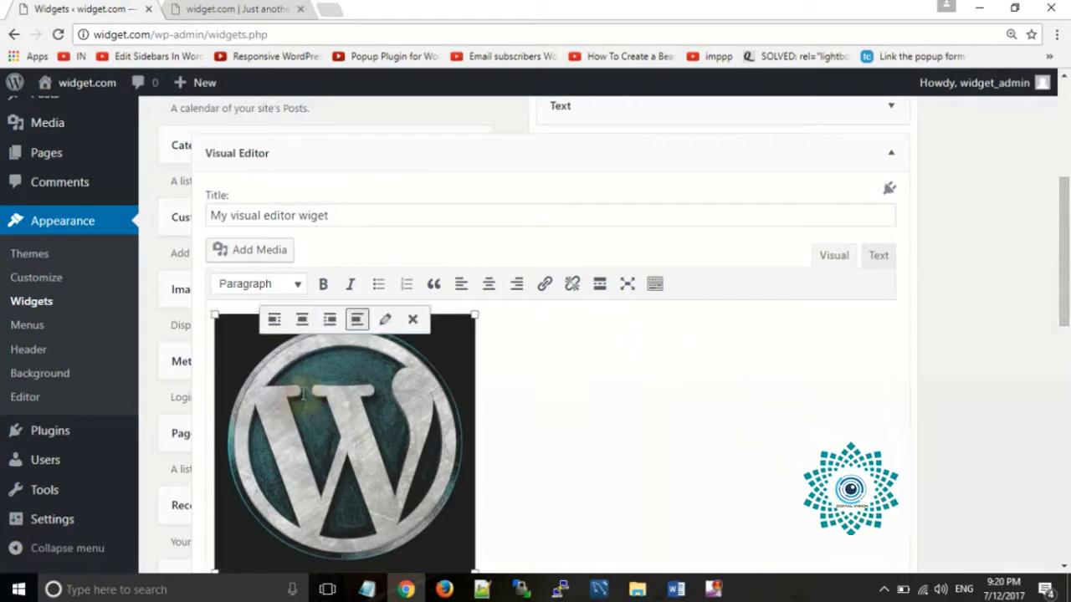
pyautogui.moveTo(474, 320); pyautogui.dragTo(461, 394)
# Write "In this tutorial we are going to see how to manage widgets." below the image in the Visual Editor widget and save the widget.
pyautogui.click(464, 441)
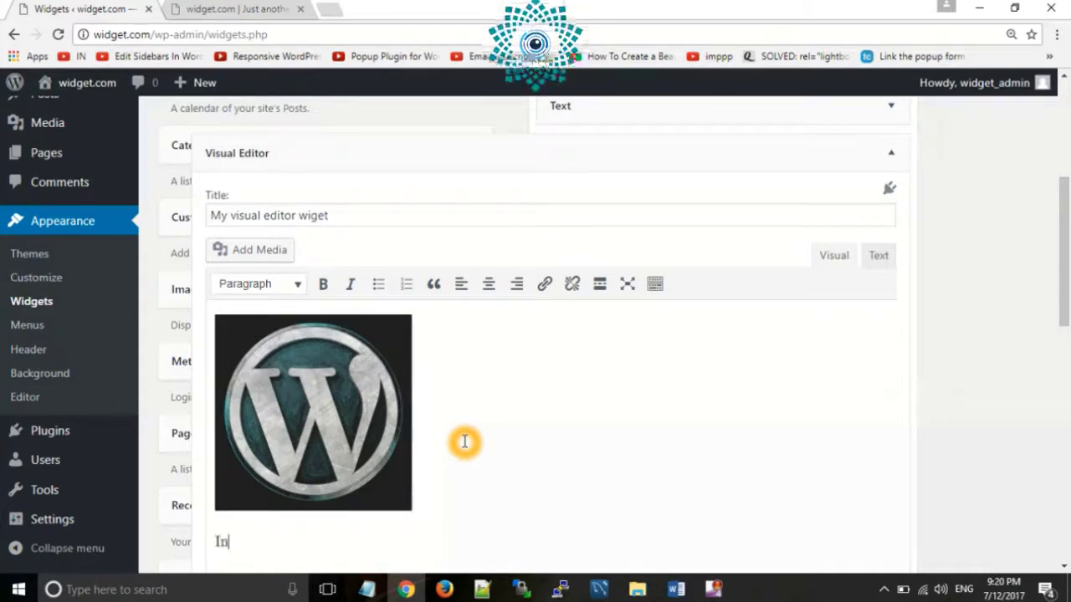
pyautogui.write('his tutorial we are goi')
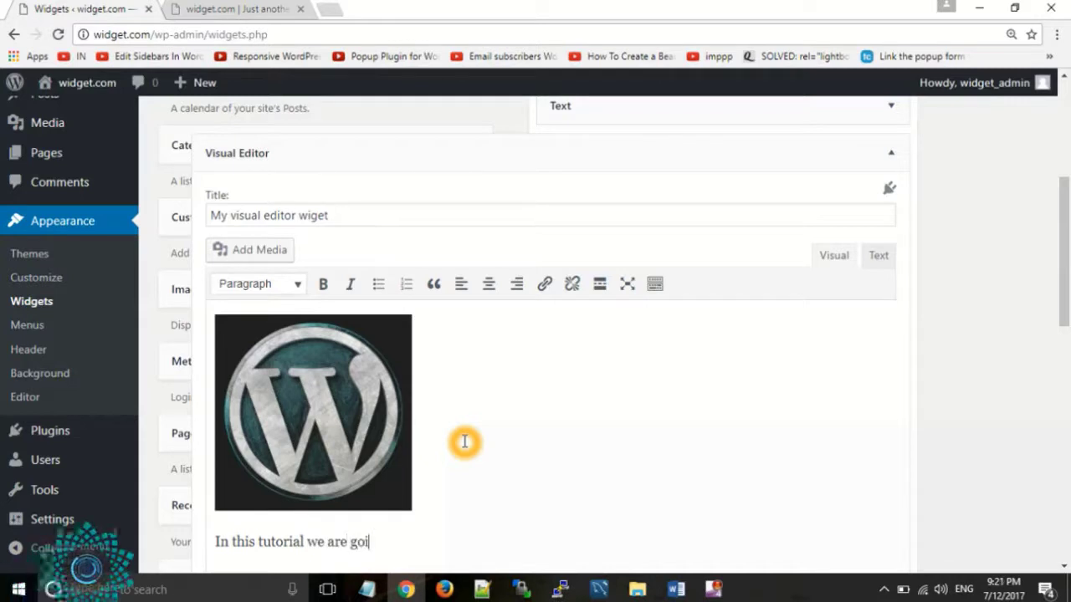
pyautogui.write('ng to s')
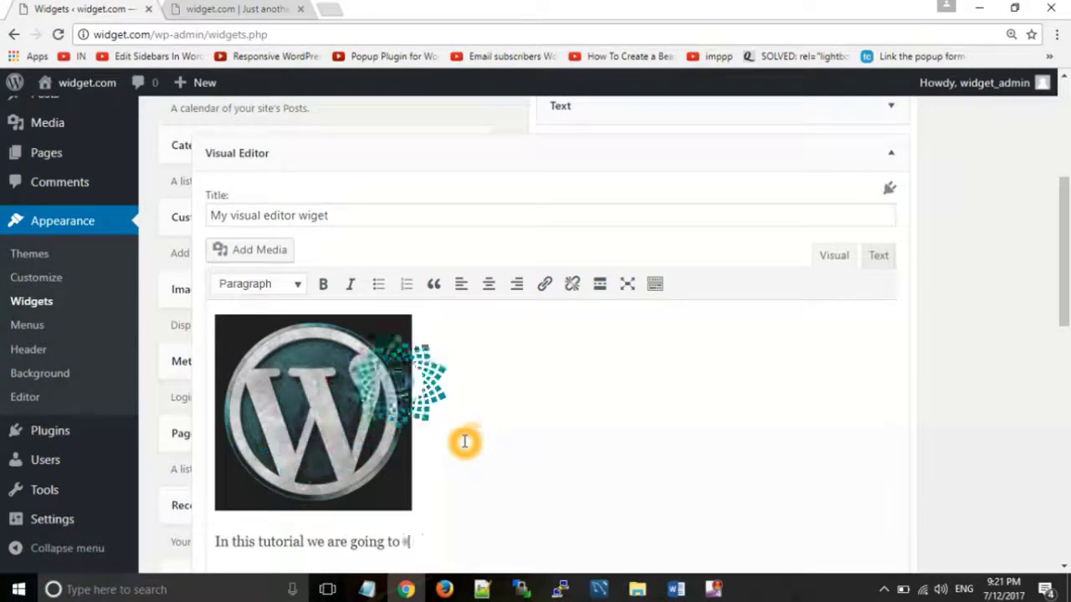
pyautogui.write('ee how ')
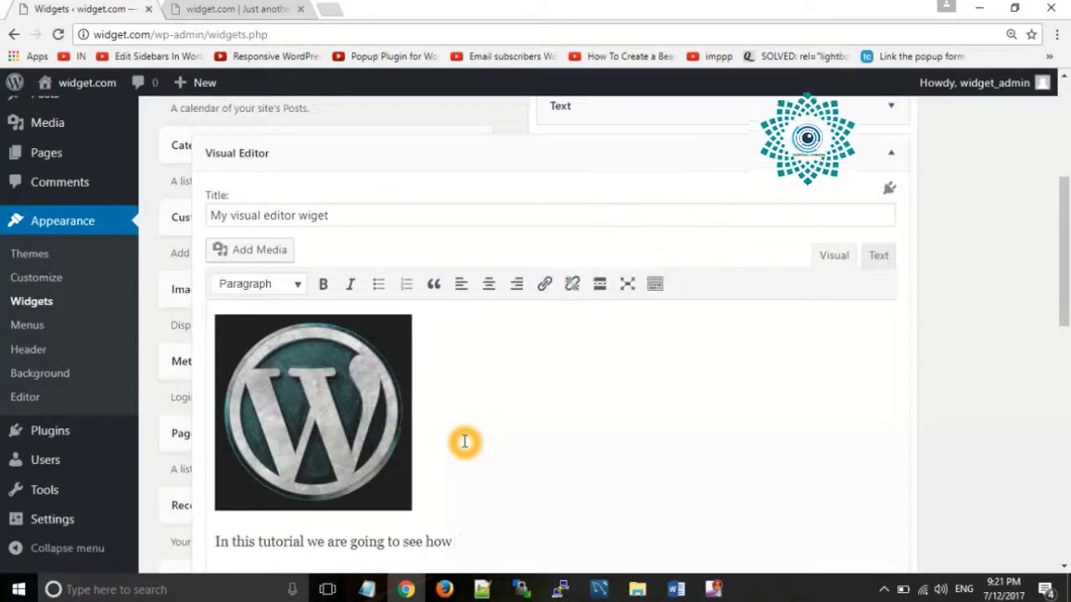
pyautogui.write('to mn')
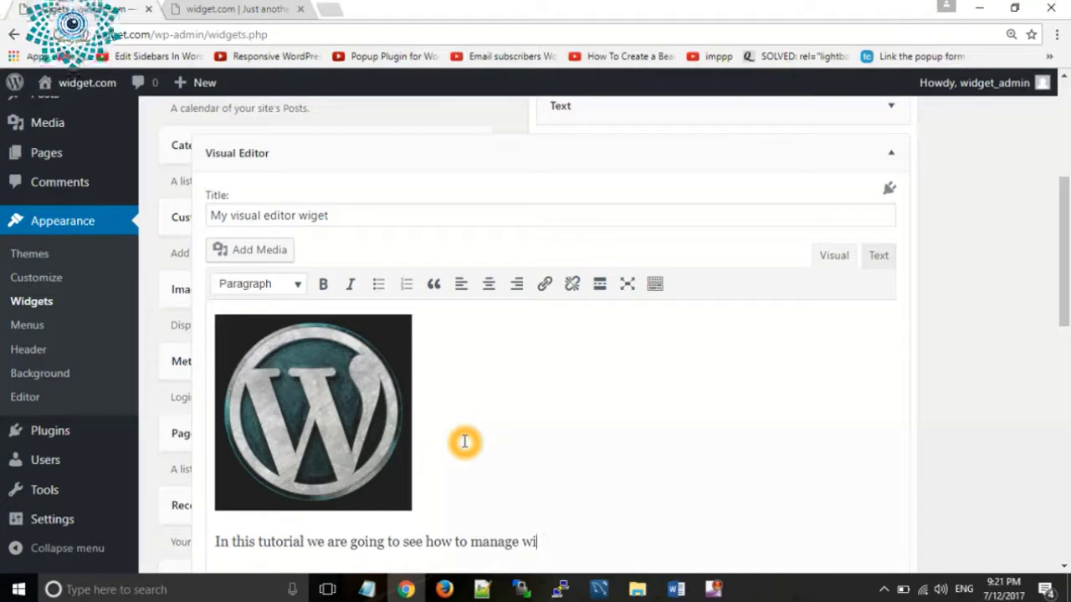
pyautogui.write('g')
pyautogui.press('BackSpace')
pyautogui.write('dgets')
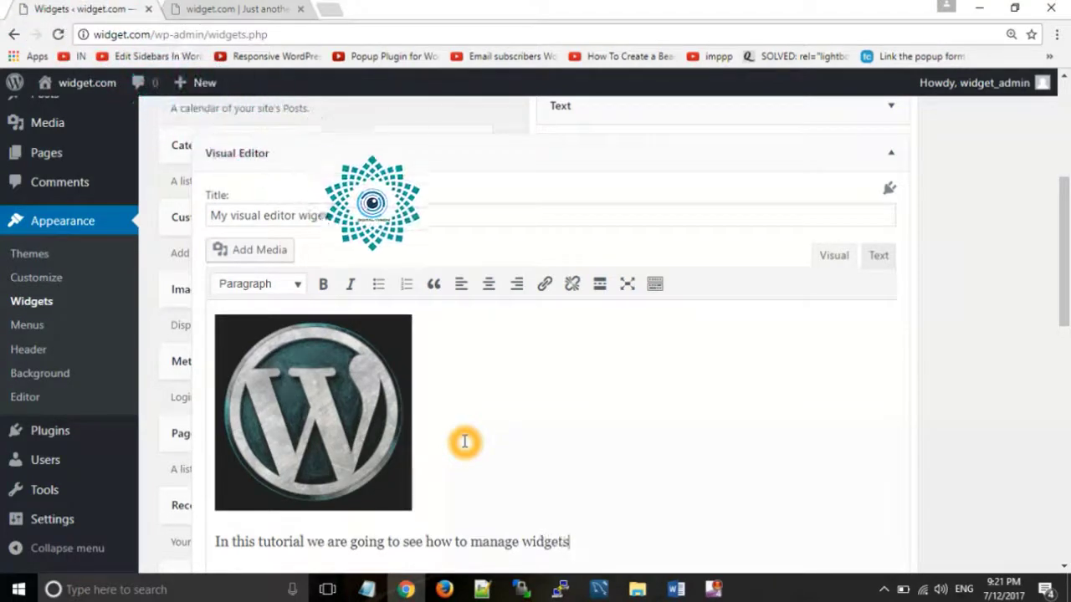
pyautogui.write('.')
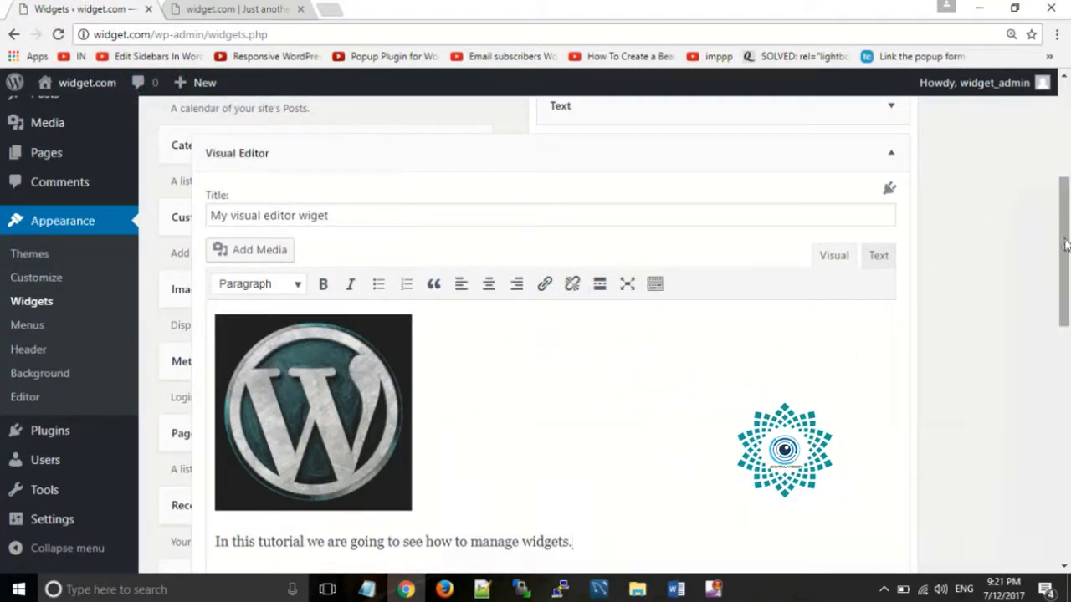
pyautogui.moveTo(1065, 244); pyautogui.dragTo(1066, 308)
pyautogui.click(888, 463)
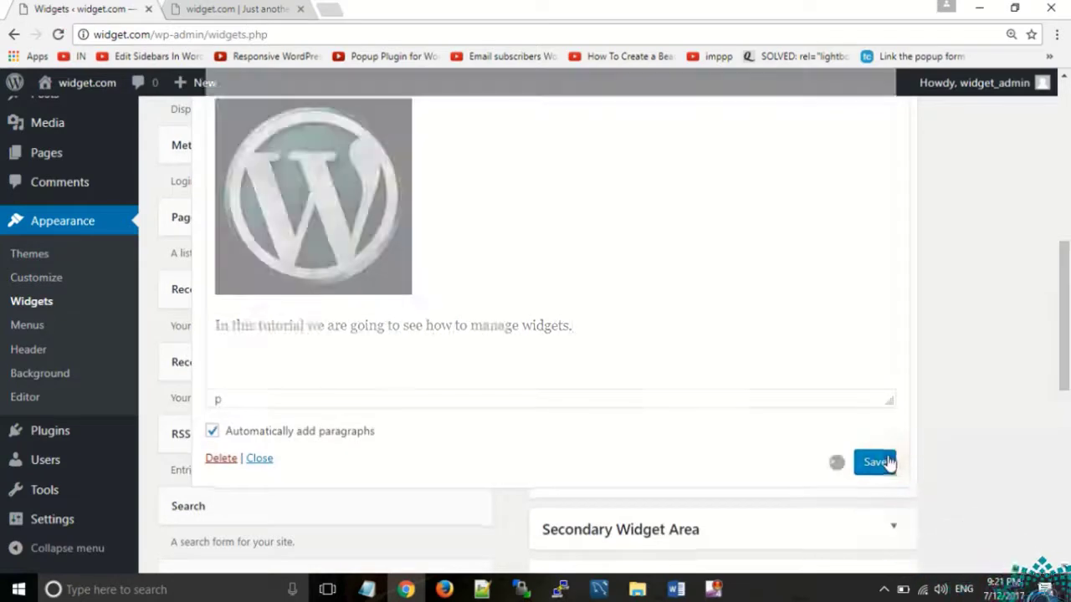
# Check the visual editor widget in the sidebar of the site's front page, and collapse its settings back on the Widgets page.
pyautogui.click(223, 19)
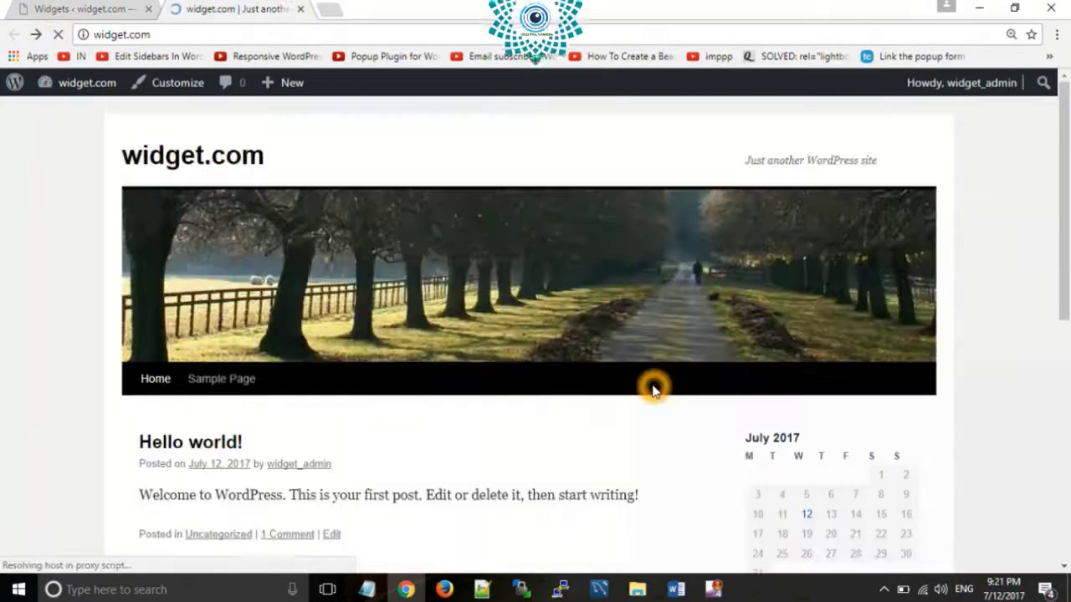
pyautogui.scroll(-5, 652, 382)
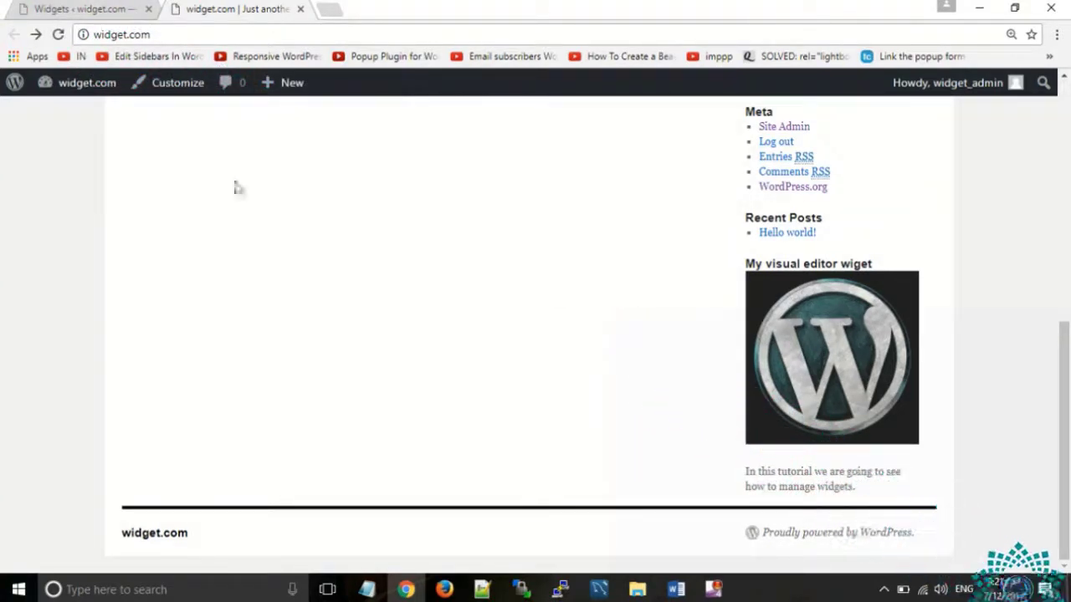
pyautogui.click(72, 6)
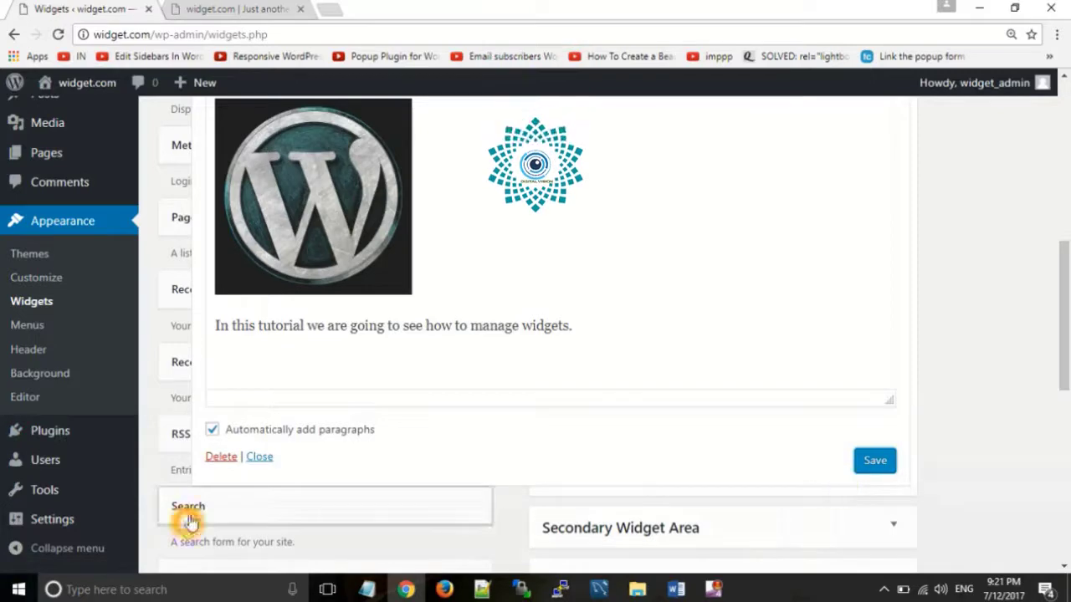
pyautogui.click(258, 458)
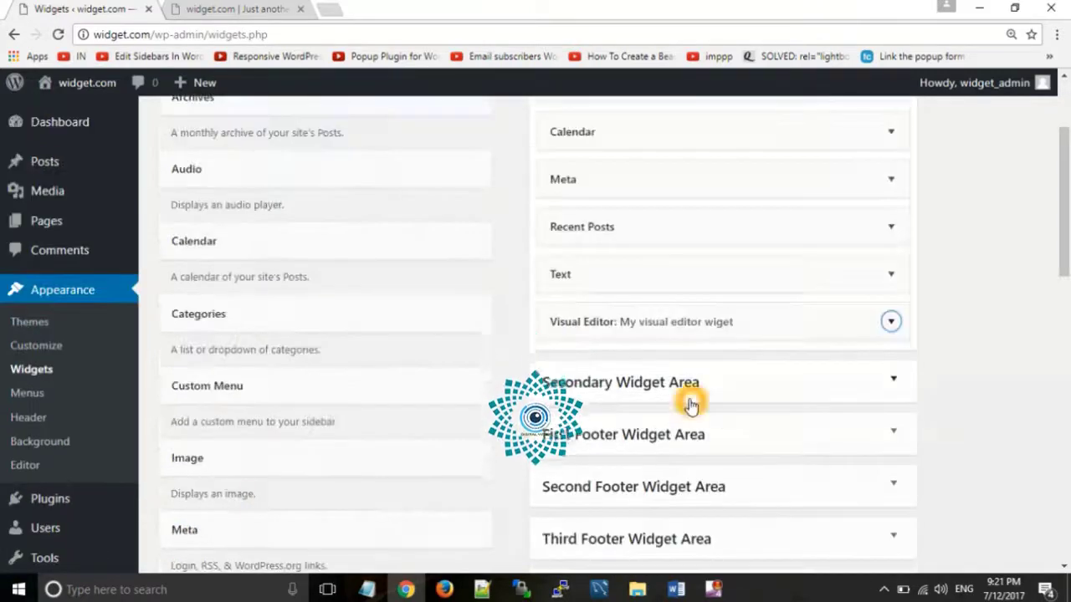
# Add an Image widget to the First Footer Widget Area and give it the WordPress logo from the media library.
pyautogui.scroll(-3, 690, 405)
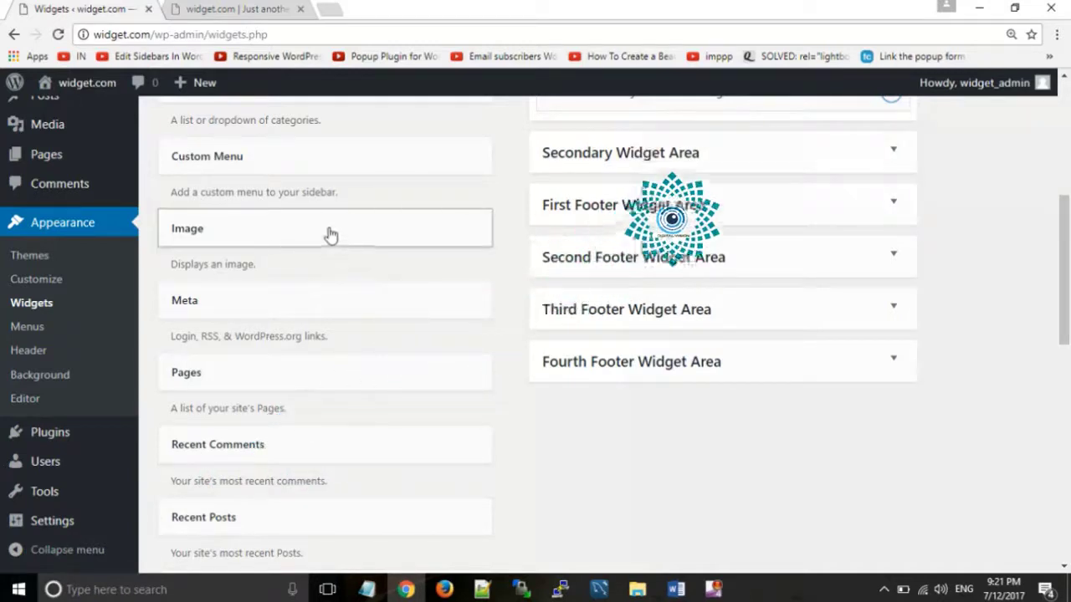
pyautogui.moveTo(329, 232); pyautogui.dragTo(727, 223)
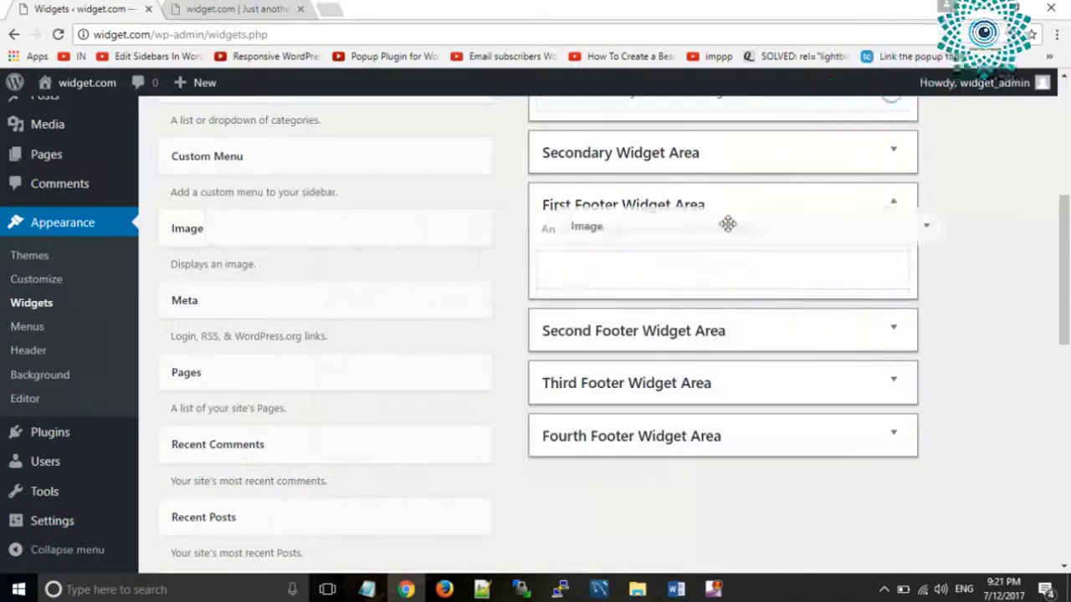
pyautogui.moveTo(705, 270); pyautogui.dragTo(705, 271)
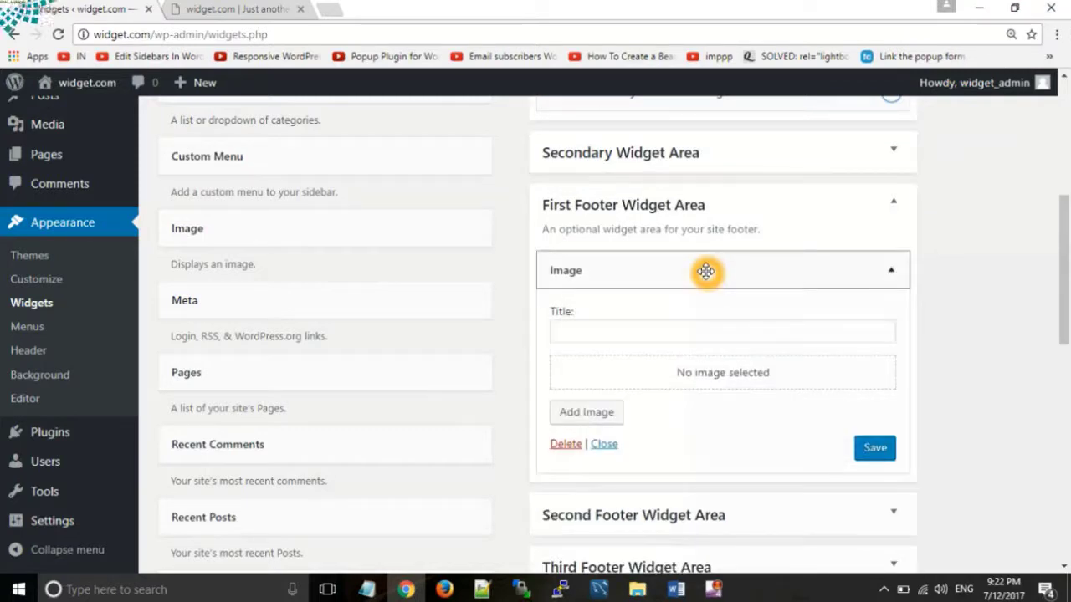
pyautogui.click(604, 413)
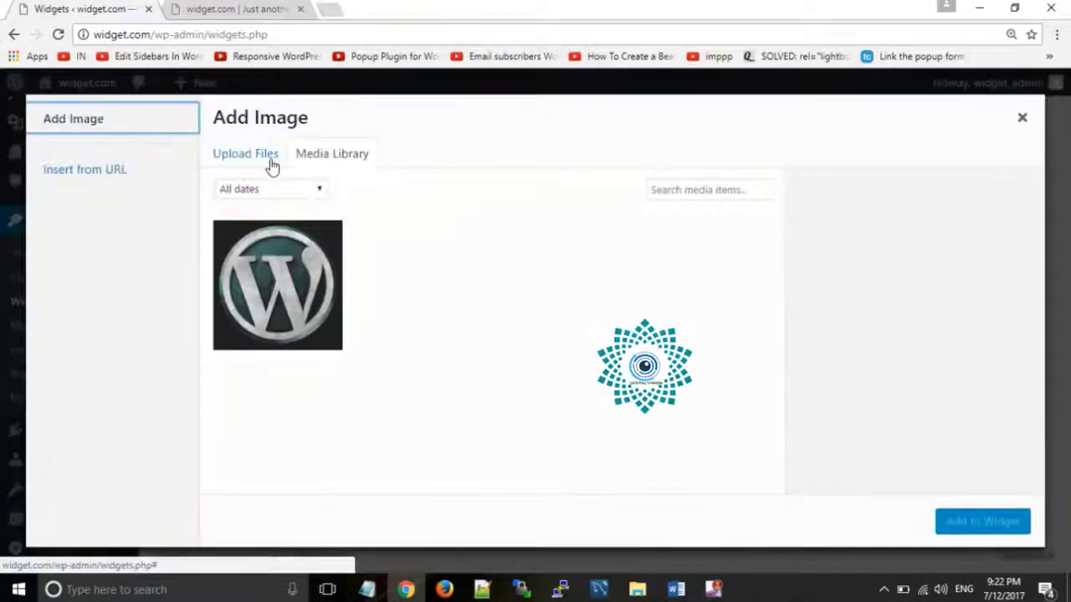
pyautogui.click(276, 285)
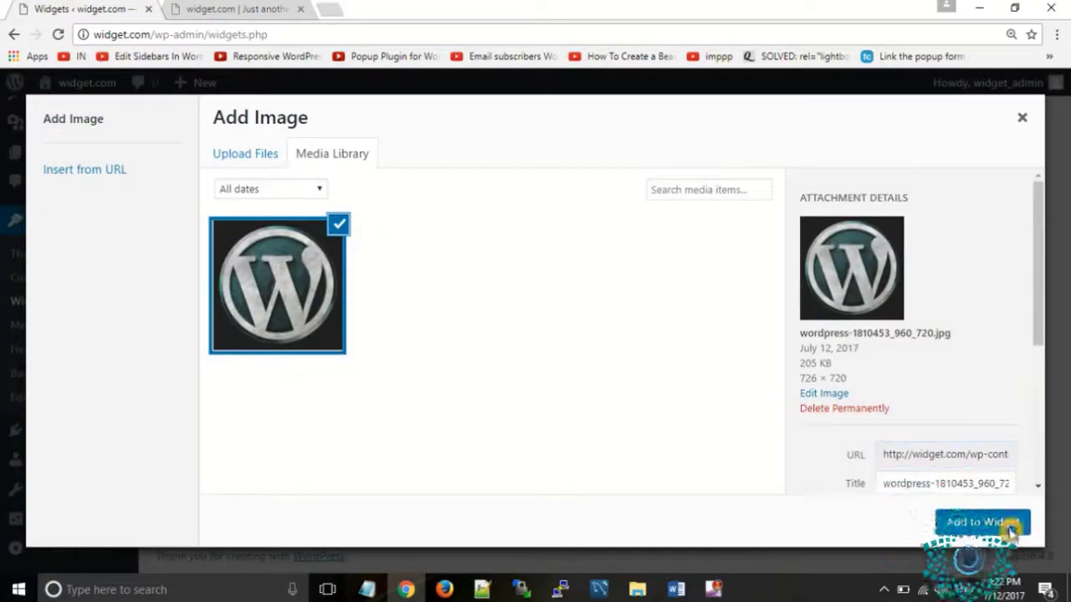
pyautogui.click(983, 522)
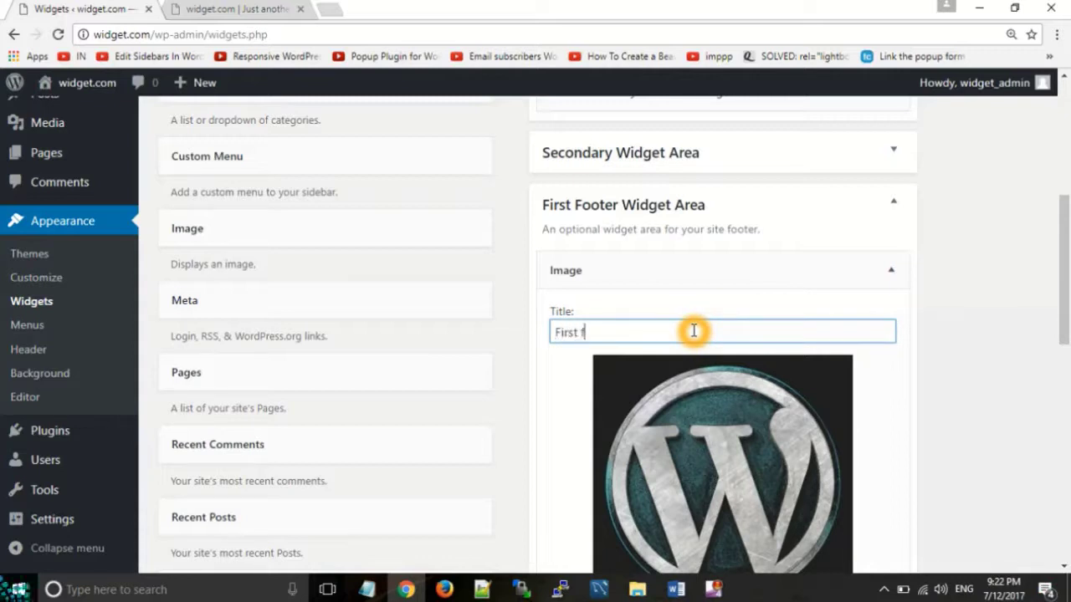
# Title the Image widget "First footer widget" and save it.
pyautogui.write('widhet')
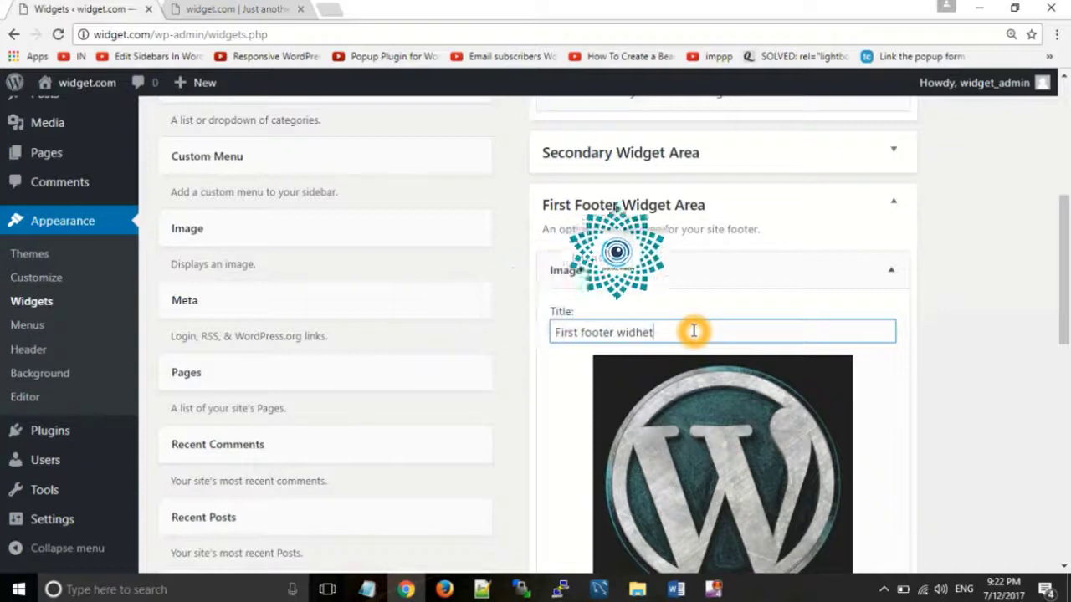
pyautogui.press('Left')
pyautogui.press('Left')
pyautogui.press('BackSpace')
pyautogui.write('g')
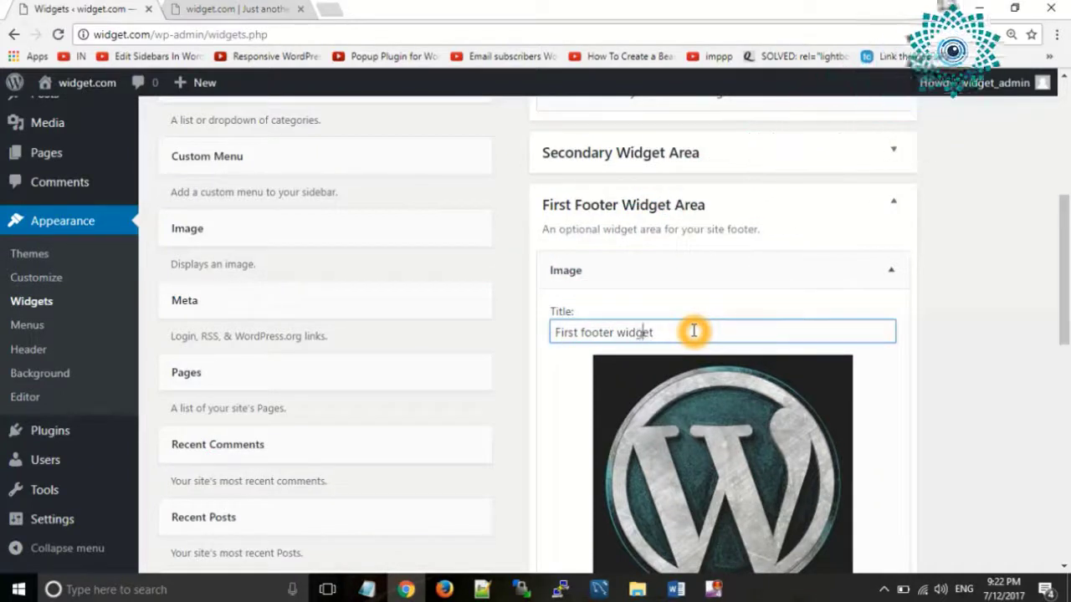
pyautogui.scroll(-3, 1046, 351)
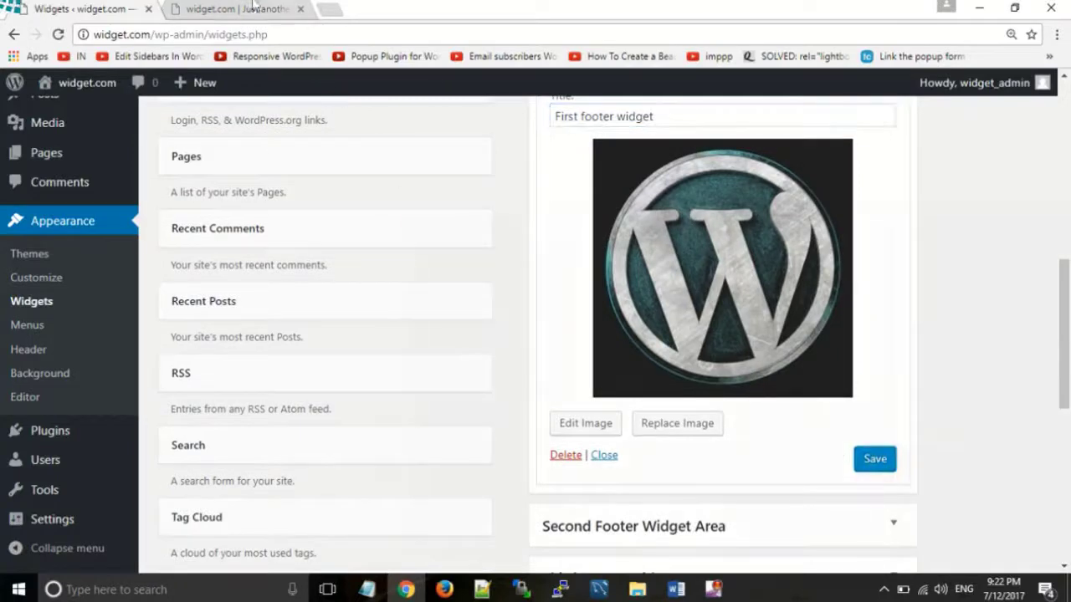
# Reload the site's front page and examine the image widget in the footer.
pyautogui.click(230, 8)
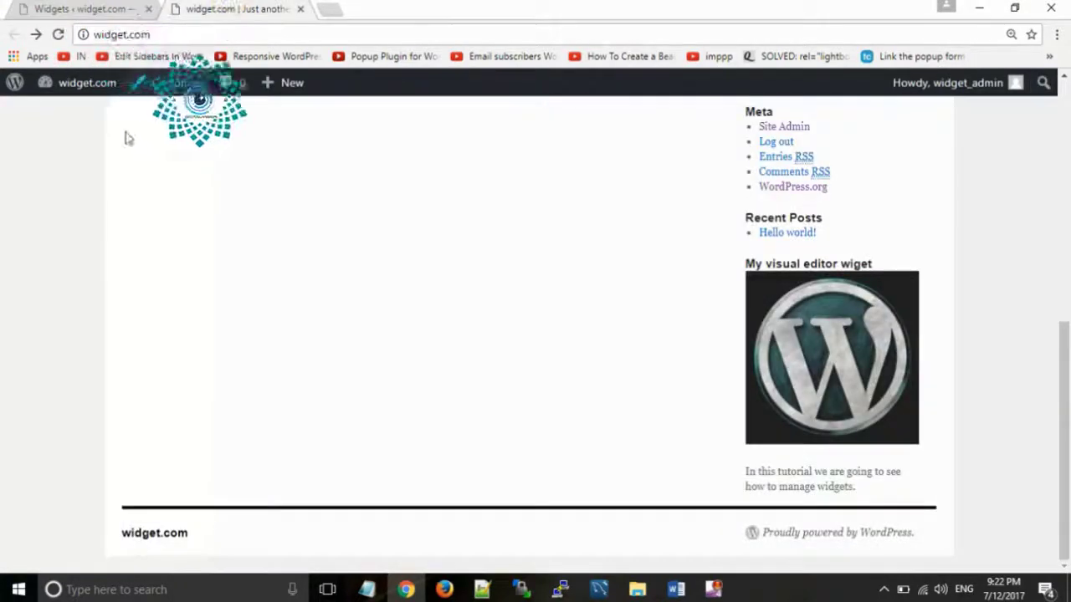
pyautogui.click(58, 37)
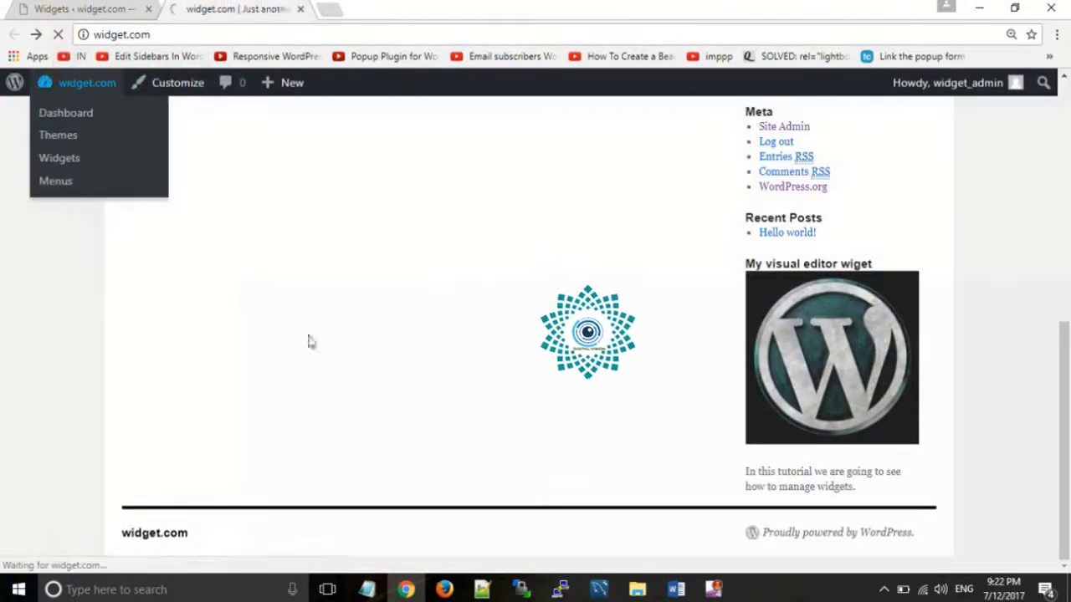
pyautogui.scroll(-2, 360, 391)
pyautogui.scroll(-2, 361, 397)
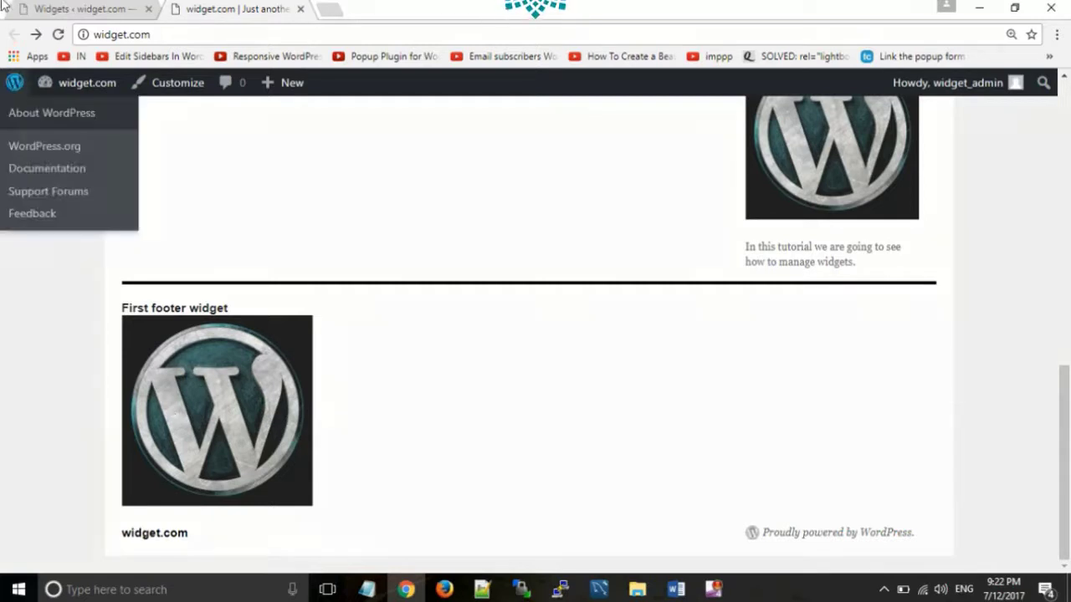
# Return to the Widgets page and add a Pages widget to the Second Footer Widget Area.
pyautogui.click(50, 9)
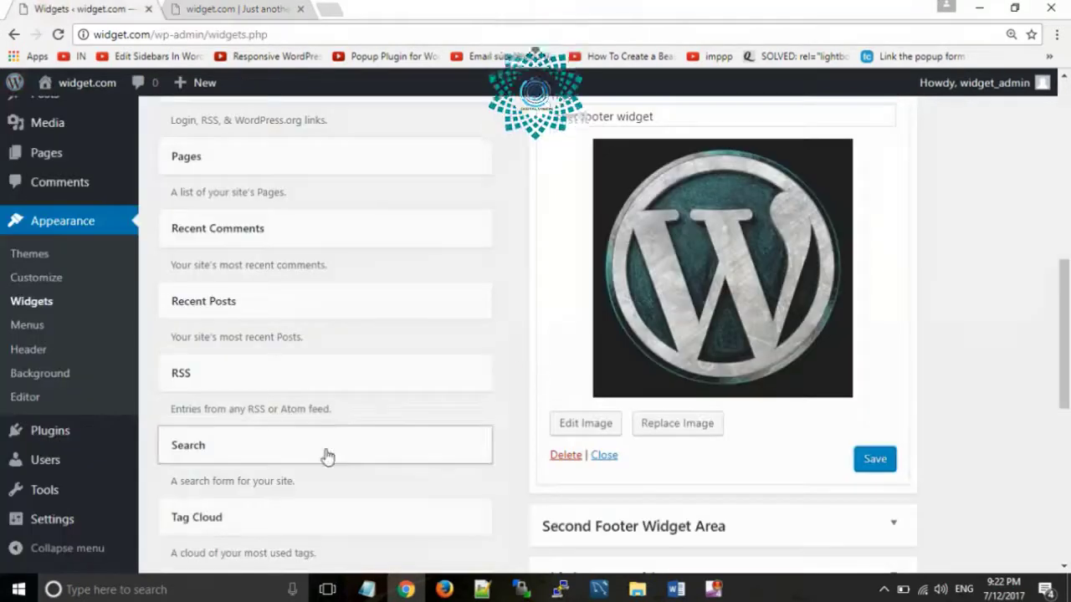
pyautogui.scroll(-3, 325, 457)
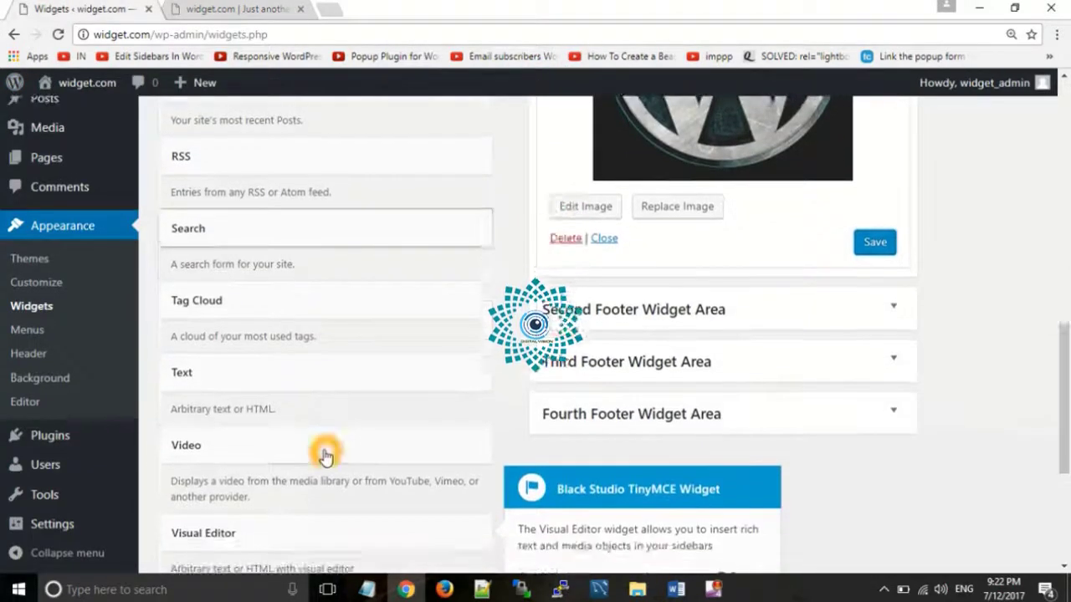
pyautogui.scroll(-1, 325, 457)
pyautogui.scroll(-3, 325, 452)
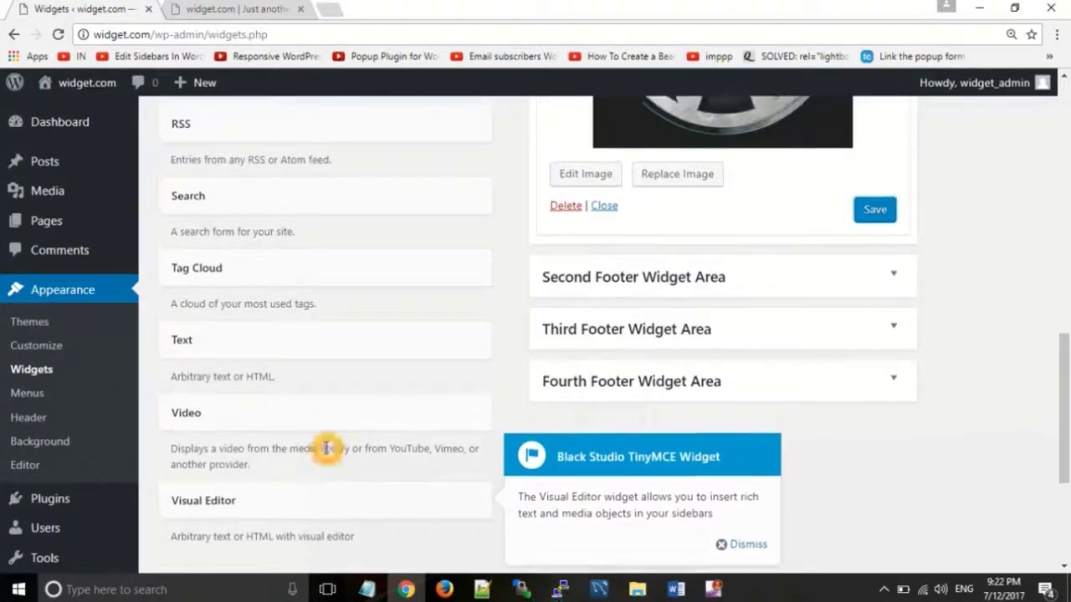
pyautogui.scroll(5, 325, 456)
pyautogui.scroll(4, 325, 452)
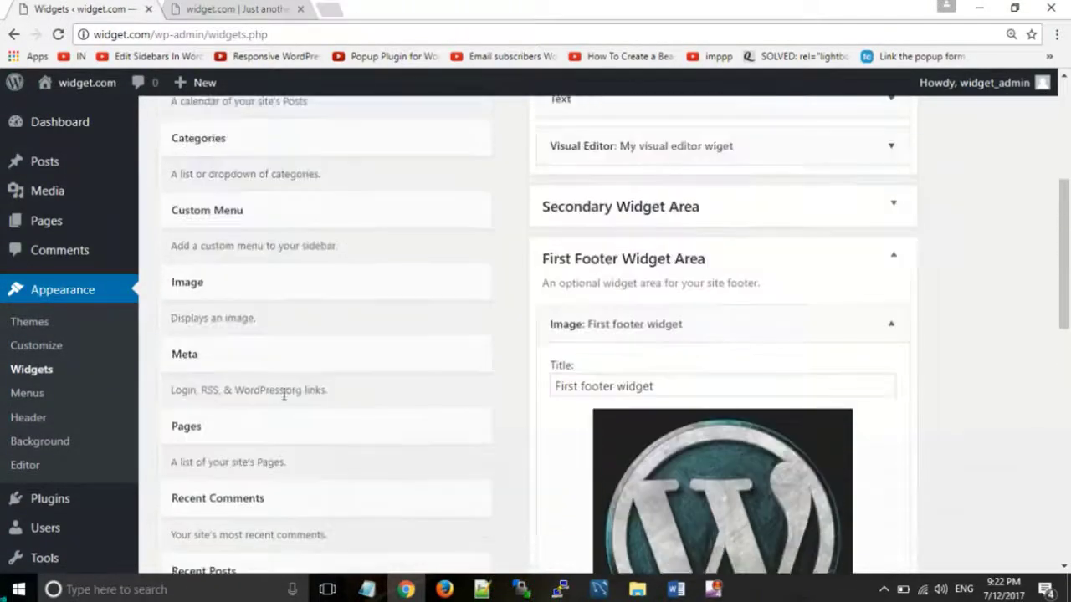
pyautogui.click(273, 414)
pyautogui.scroll(-6, 275, 414)
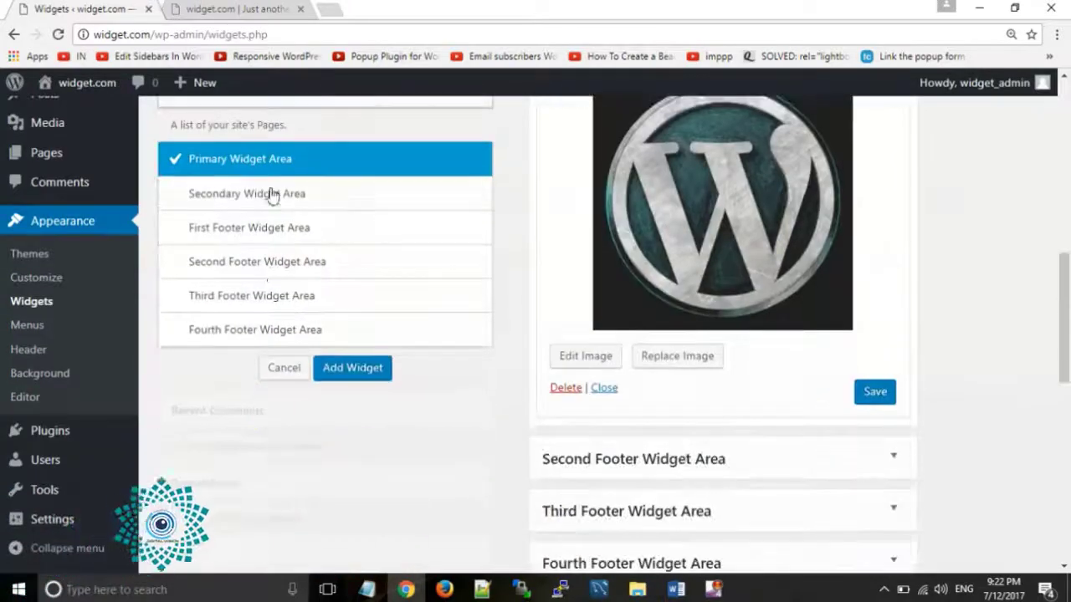
pyautogui.click(256, 269)
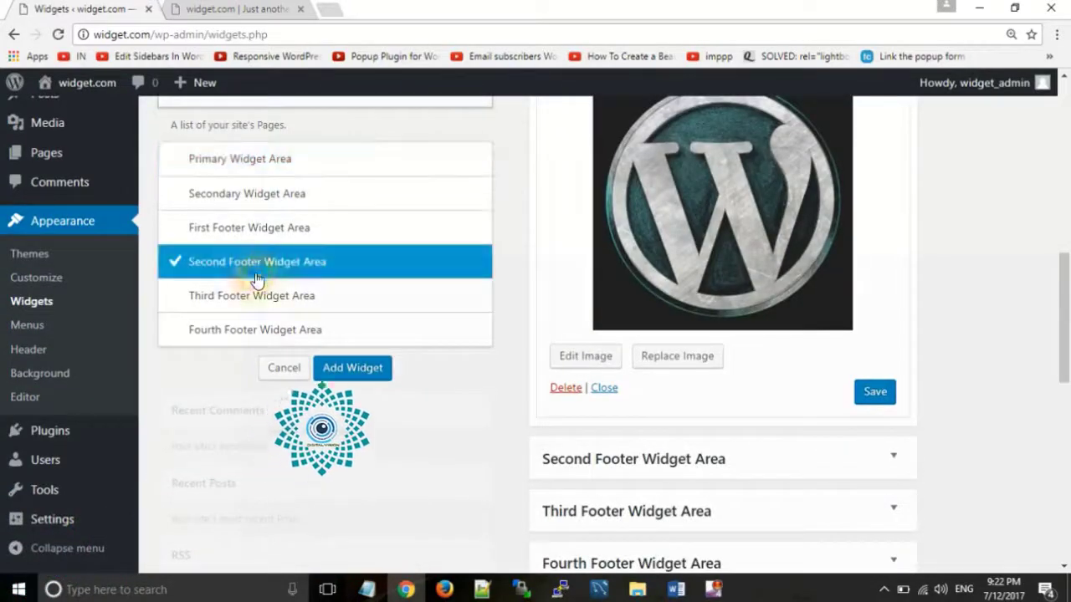
pyautogui.click(339, 374)
# Check the Pages widget in the footer of the reloaded front page and return to the Widgets page.
pyautogui.click(244, 8)
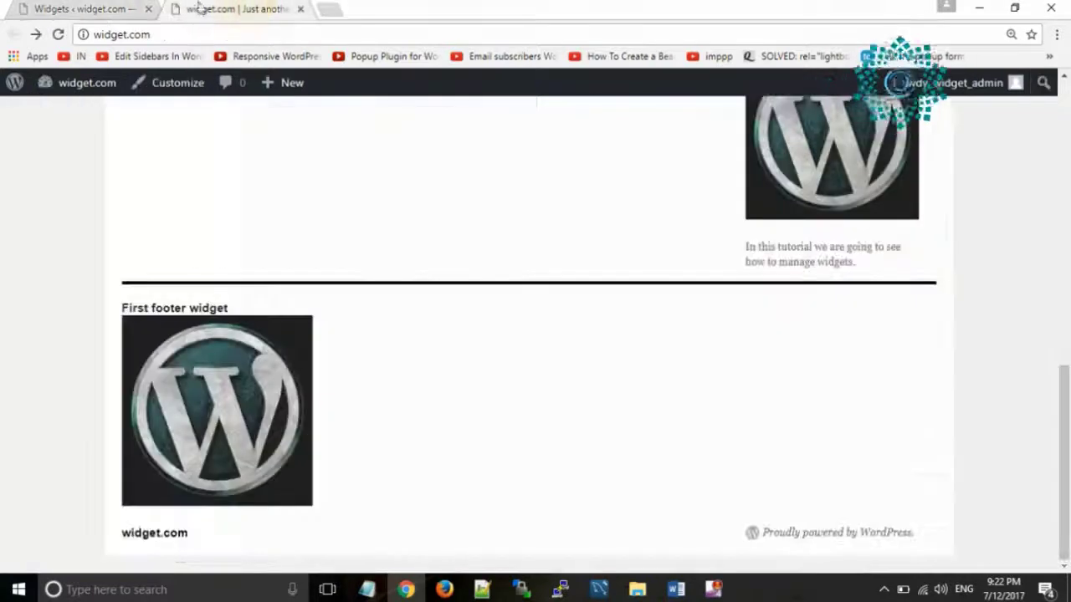
pyautogui.click(488, 172)
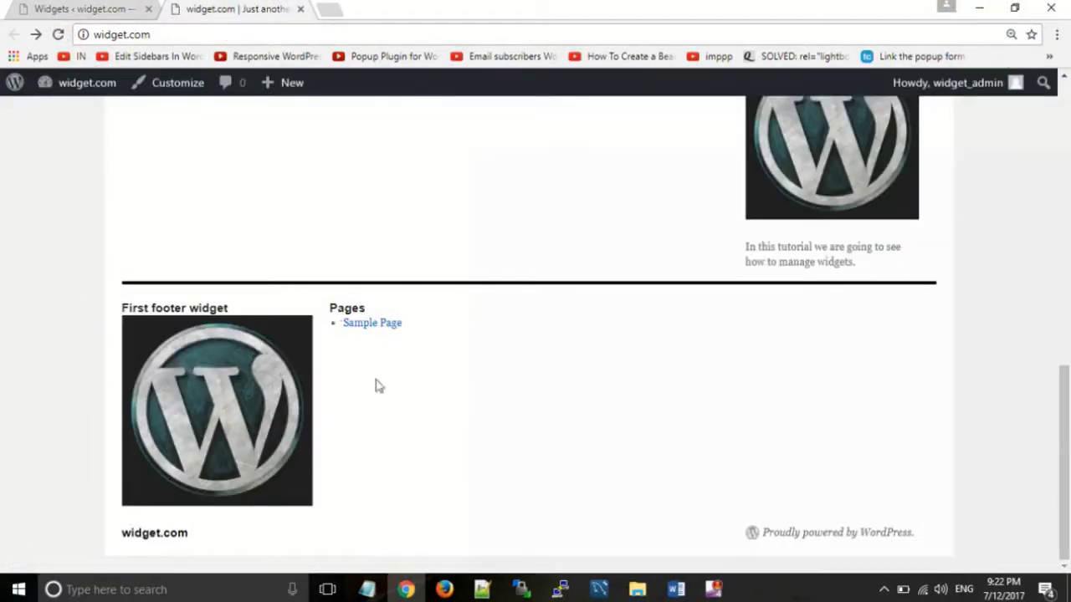
pyautogui.click(83, 8)
# Add and save a Meta widget in the Third Footer Widget Area, dismissing the Black Studio TinyMCE Widget notice.
pyautogui.scroll(-5, 522, 352)
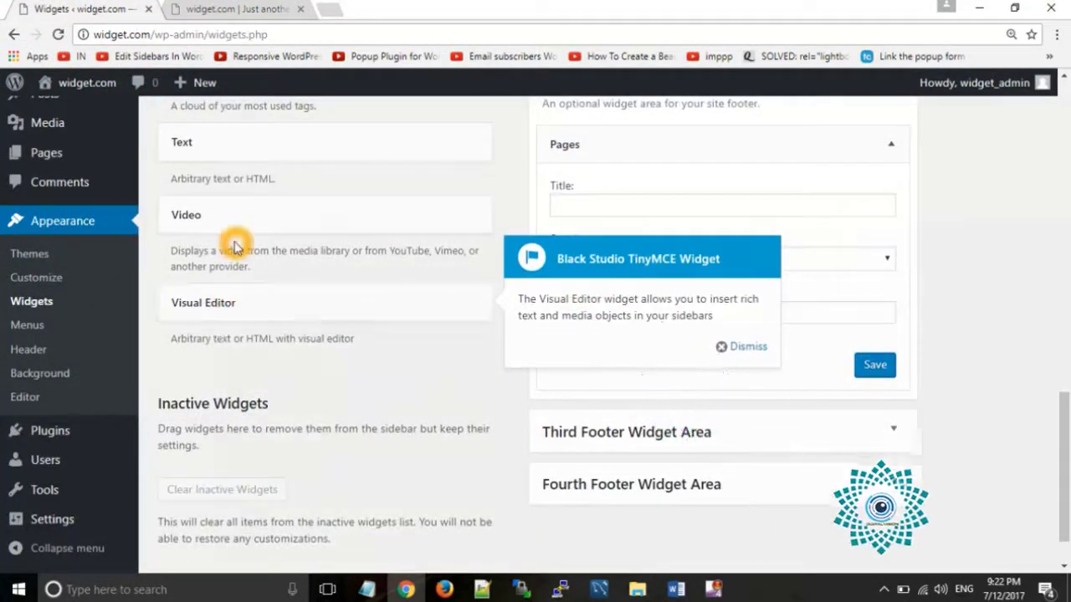
pyautogui.scroll(4, 250, 215)
pyautogui.scroll(4, 249, 215)
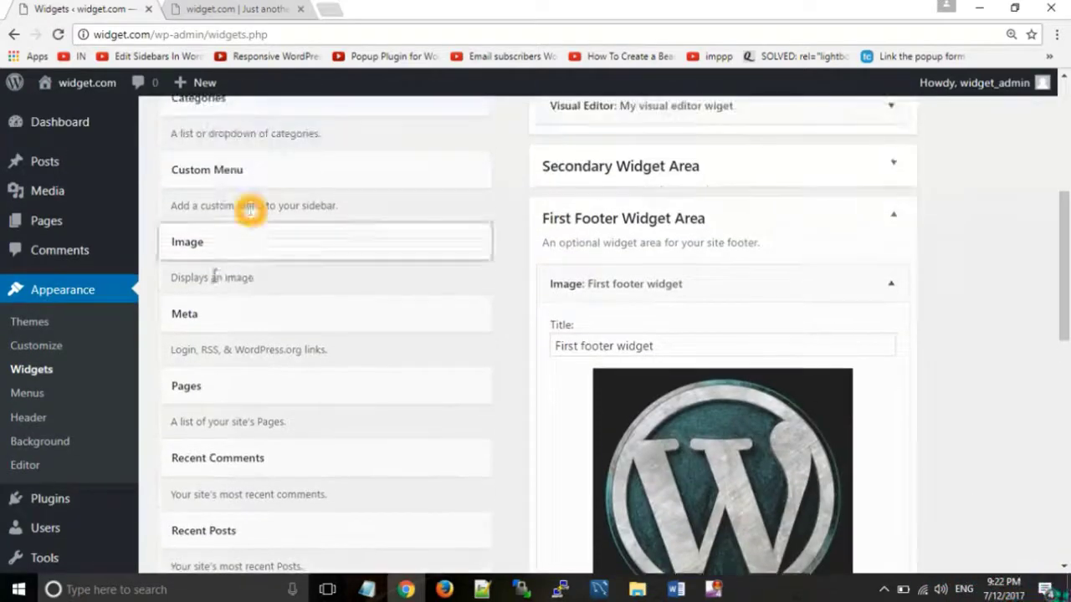
pyautogui.click(212, 316)
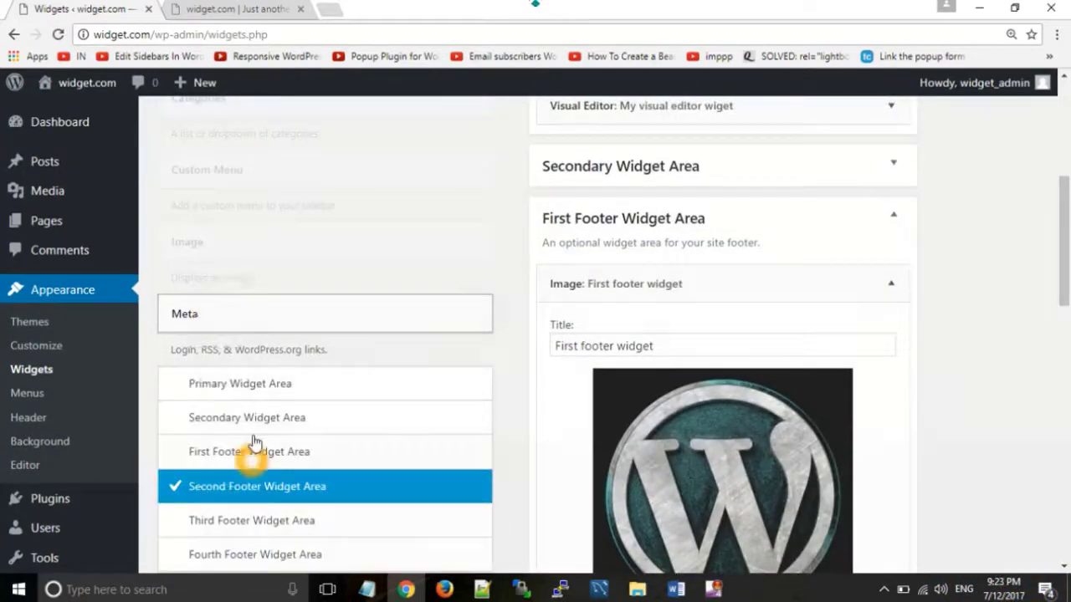
pyautogui.click(201, 522)
pyautogui.scroll(-3, 459, 406)
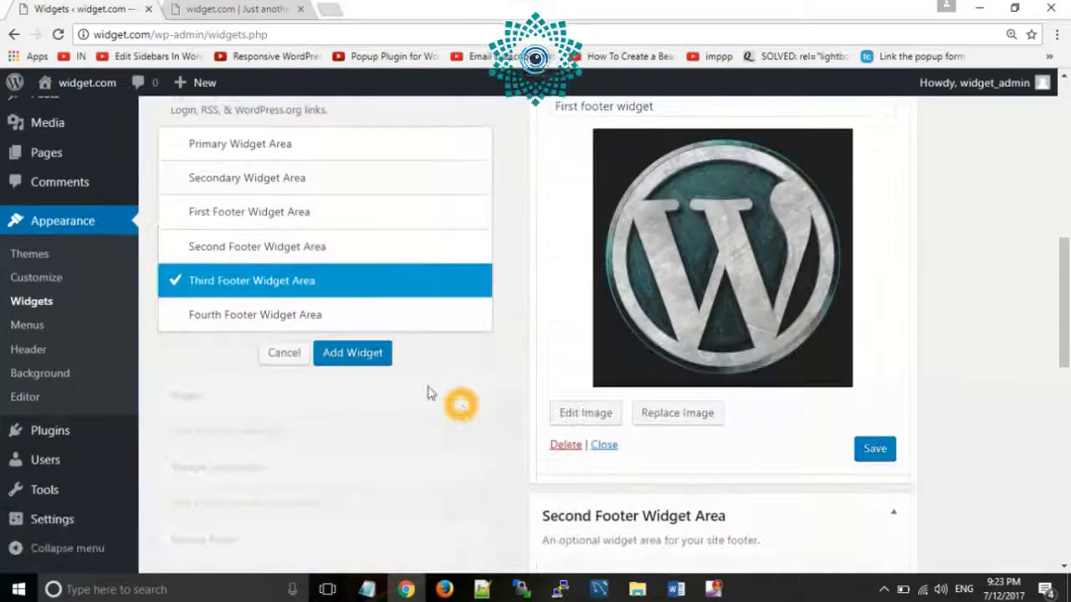
pyautogui.click(352, 354)
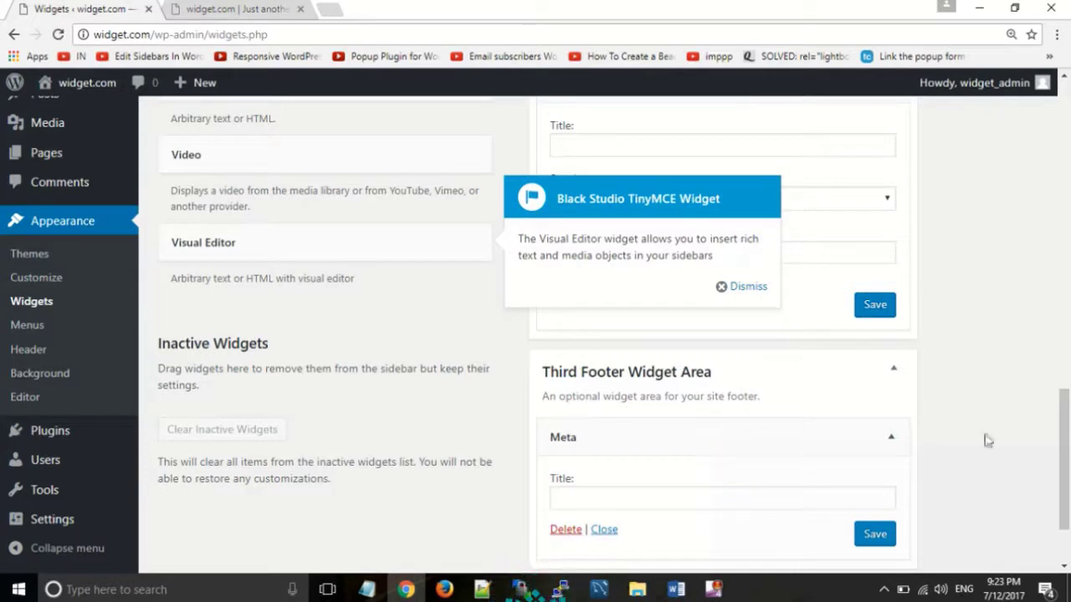
pyautogui.moveTo(1065, 458); pyautogui.dragTo(1065, 508)
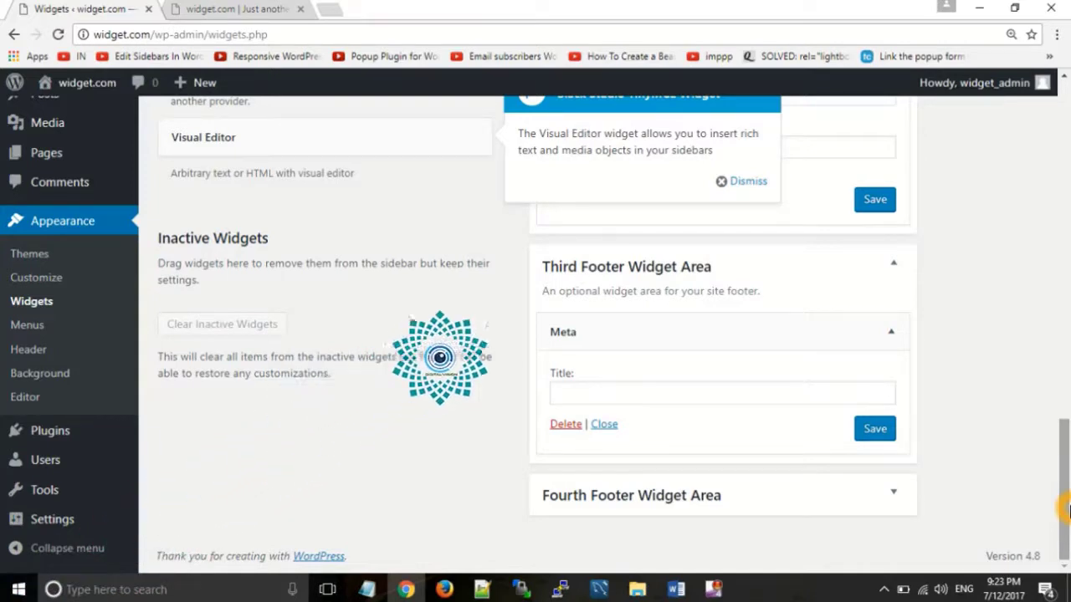
pyautogui.click(747, 181)
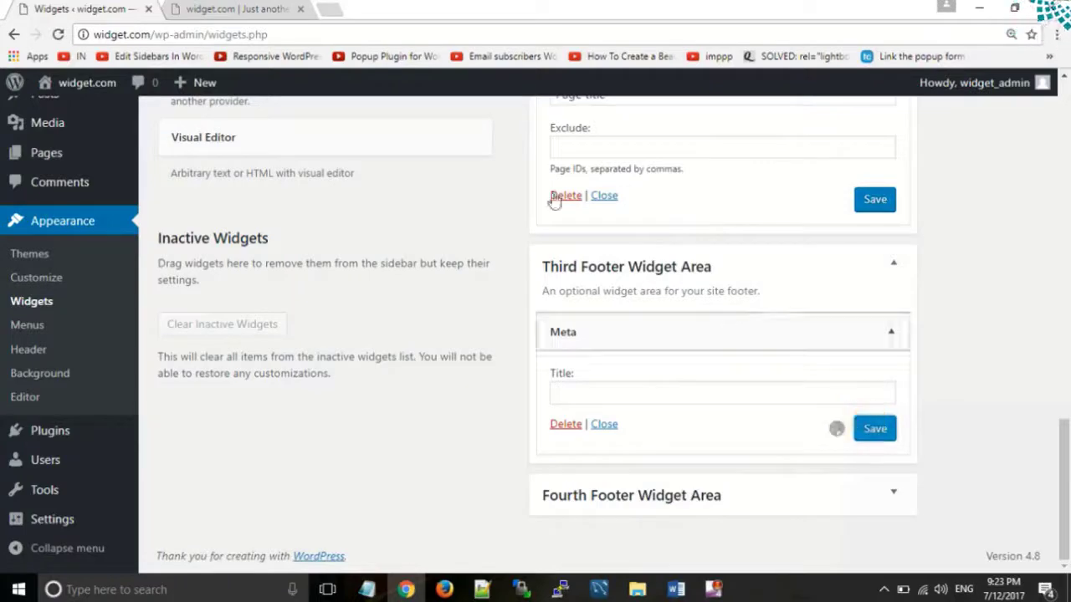
# Check the Meta widget in the footer of the reloaded front page and return to the Widgets page.
pyautogui.click(205, 8)
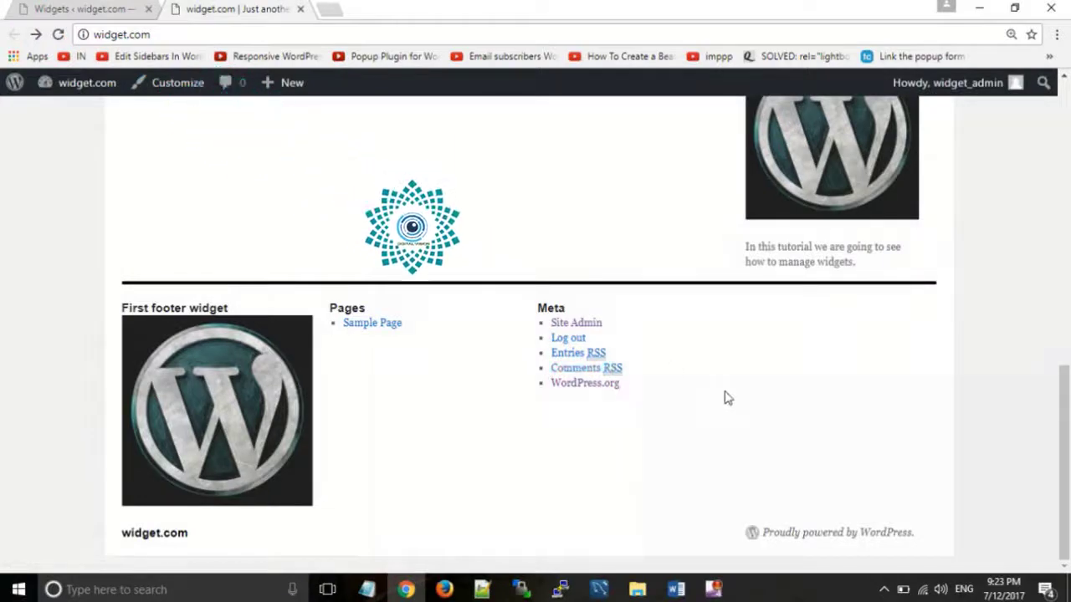
pyautogui.click(689, 314)
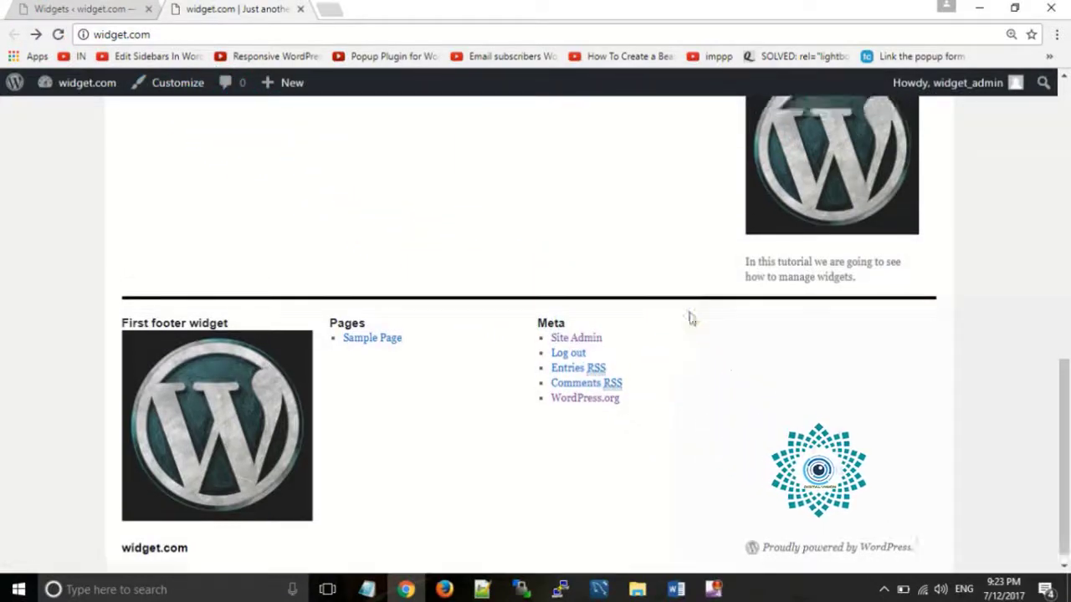
pyautogui.scroll(9, 689, 315)
pyautogui.scroll(-5, 689, 315)
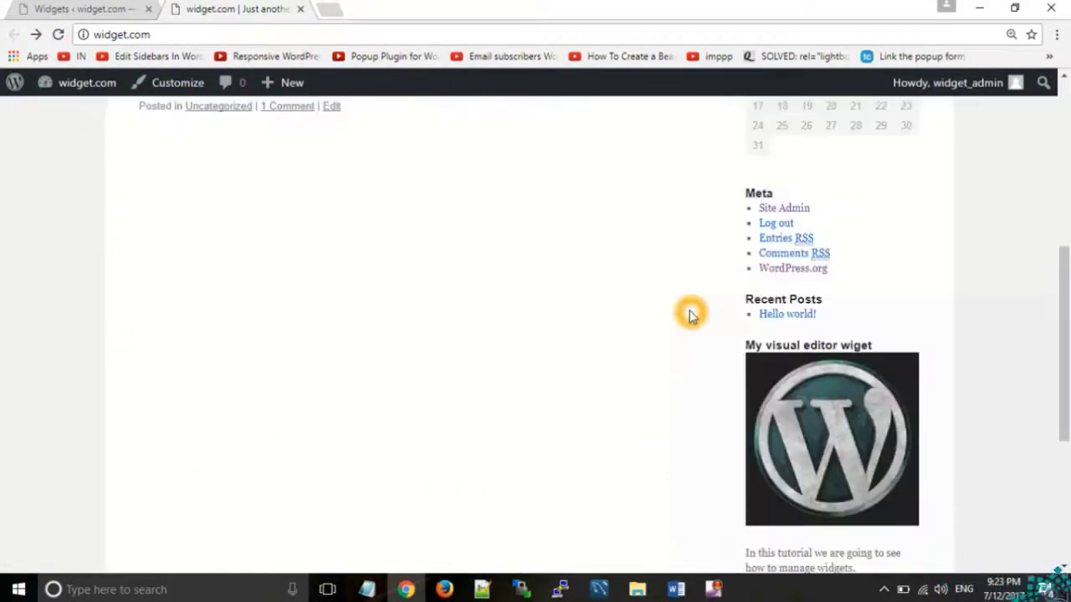
pyautogui.scroll(5, 691, 315)
pyautogui.click(122, 8)
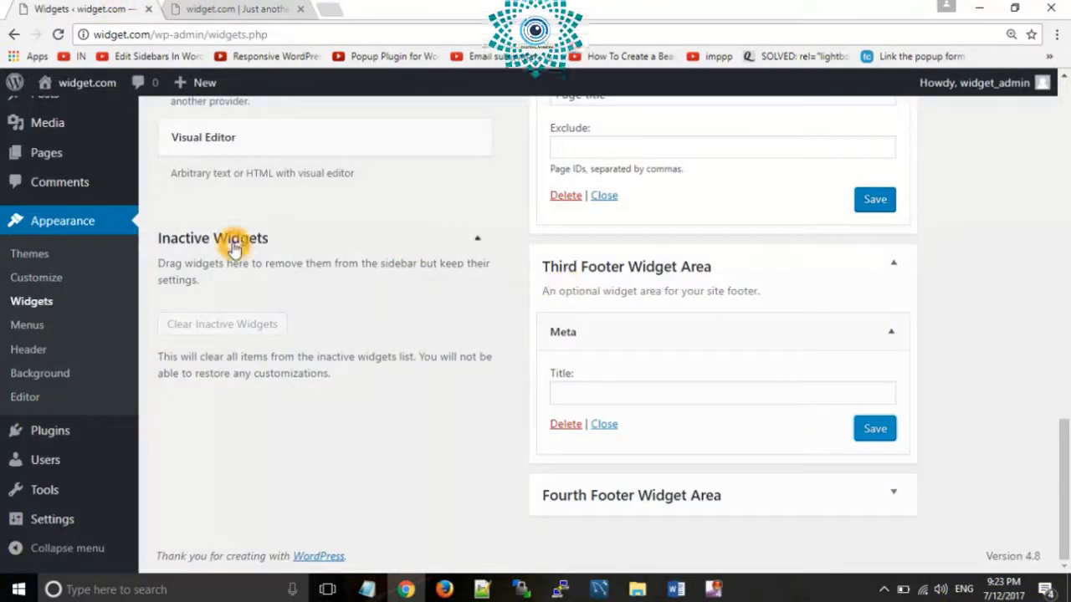
# Add a Text widget to the Fourth Footer Widget Area.
pyautogui.scroll(3, 232, 243)
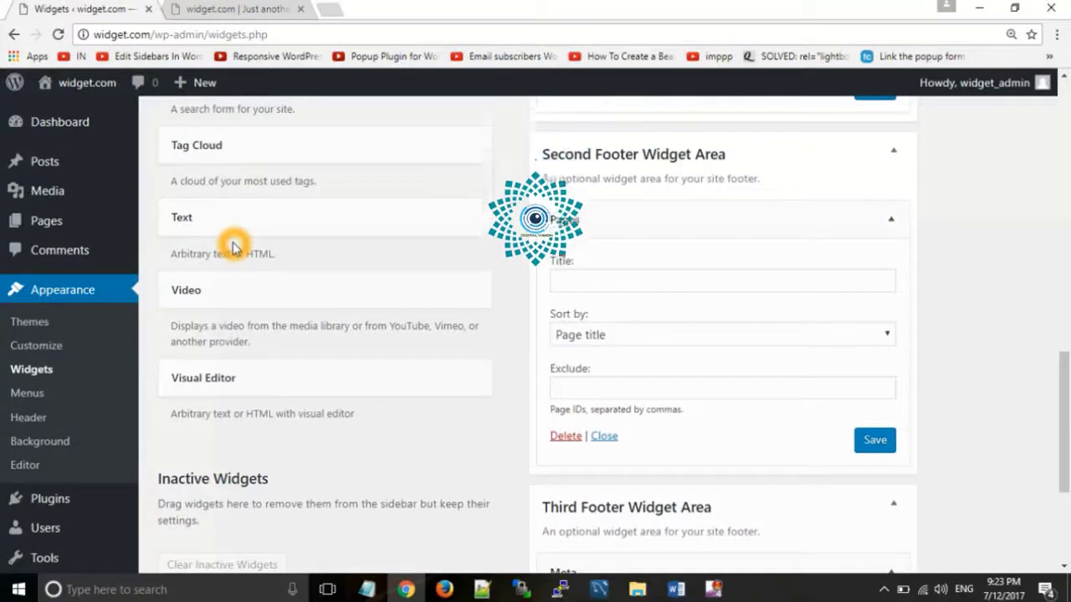
pyautogui.scroll(-1, 232, 247)
pyautogui.click(292, 151)
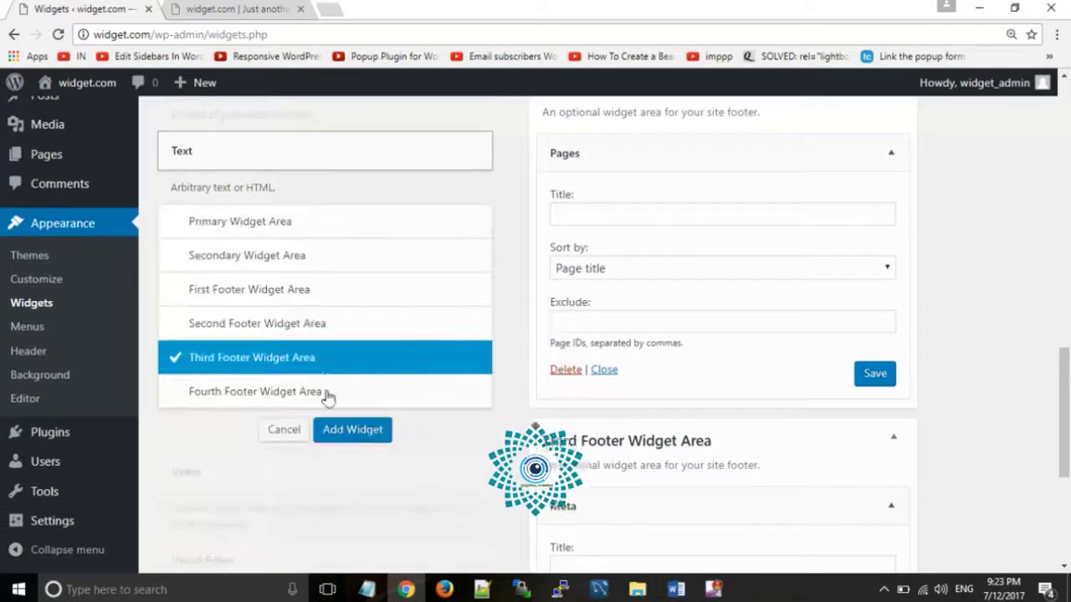
pyautogui.click(301, 394)
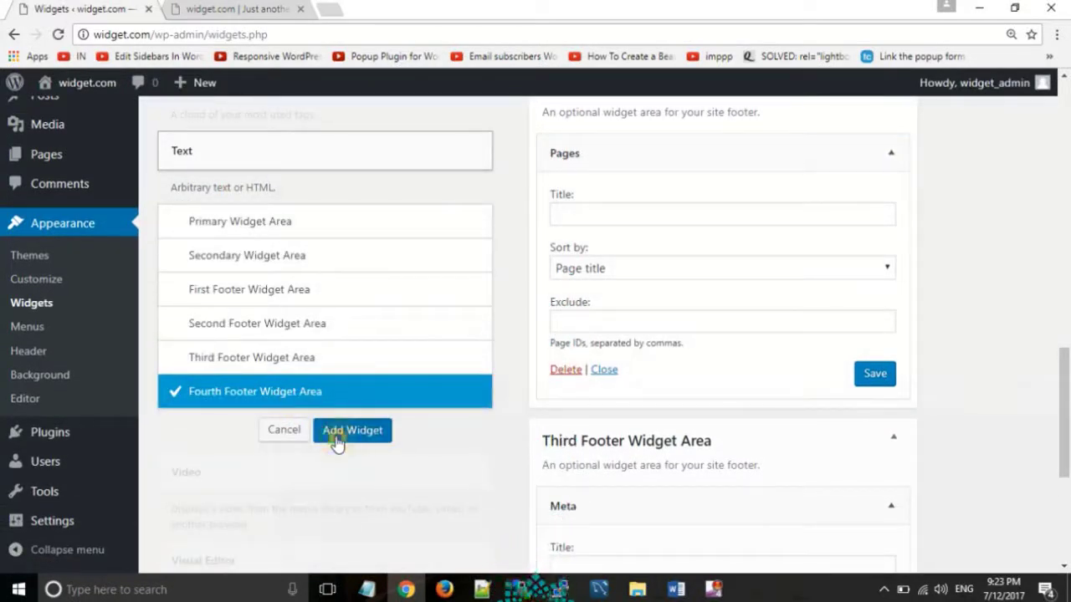
pyautogui.click(336, 431)
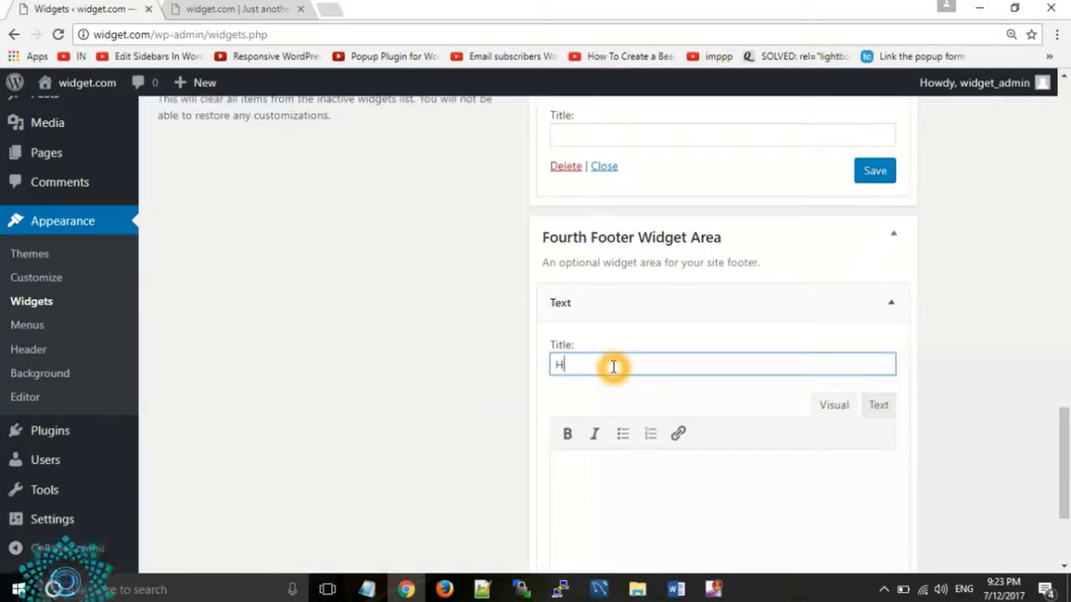
# Title the Text widget "Hello Friends", give it the content "I am going to show you widget management" and save it.
pyautogui.write('Hello Frie')
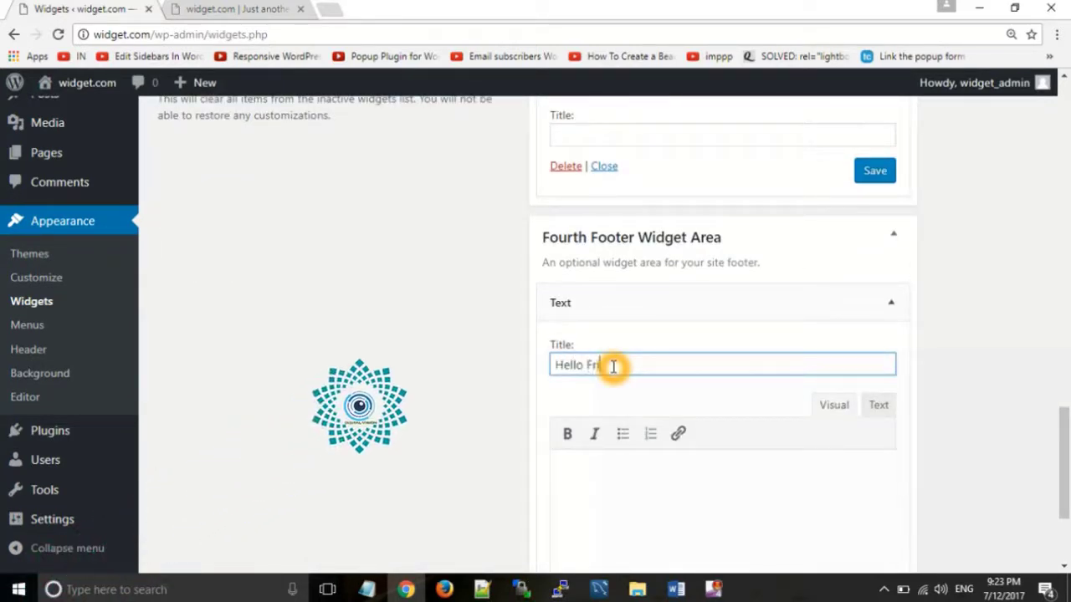
pyautogui.write('nds')
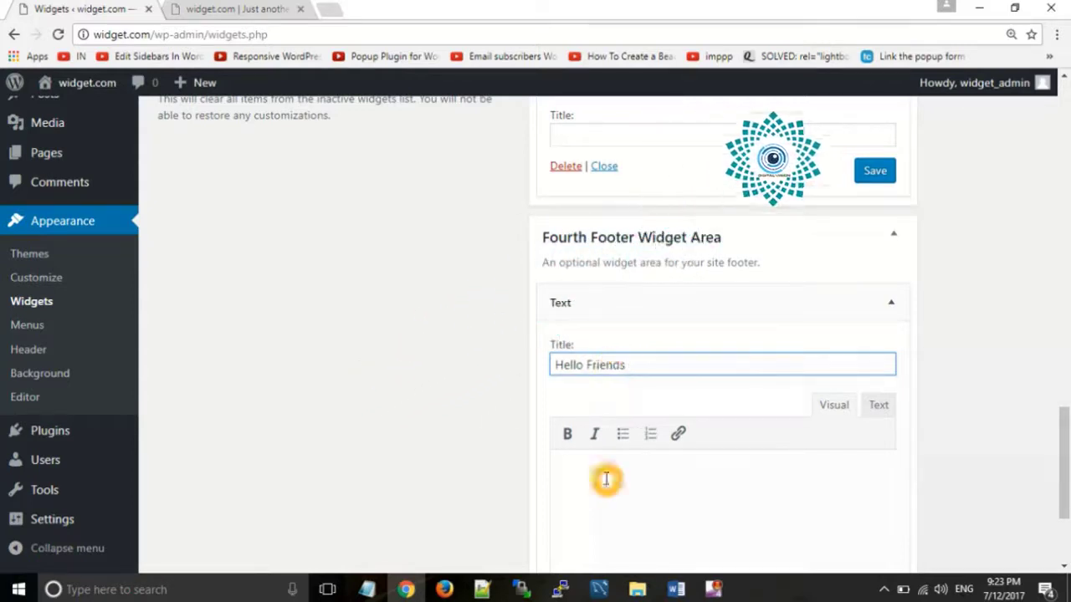
pyautogui.click(606, 477)
pyautogui.write('I am going')
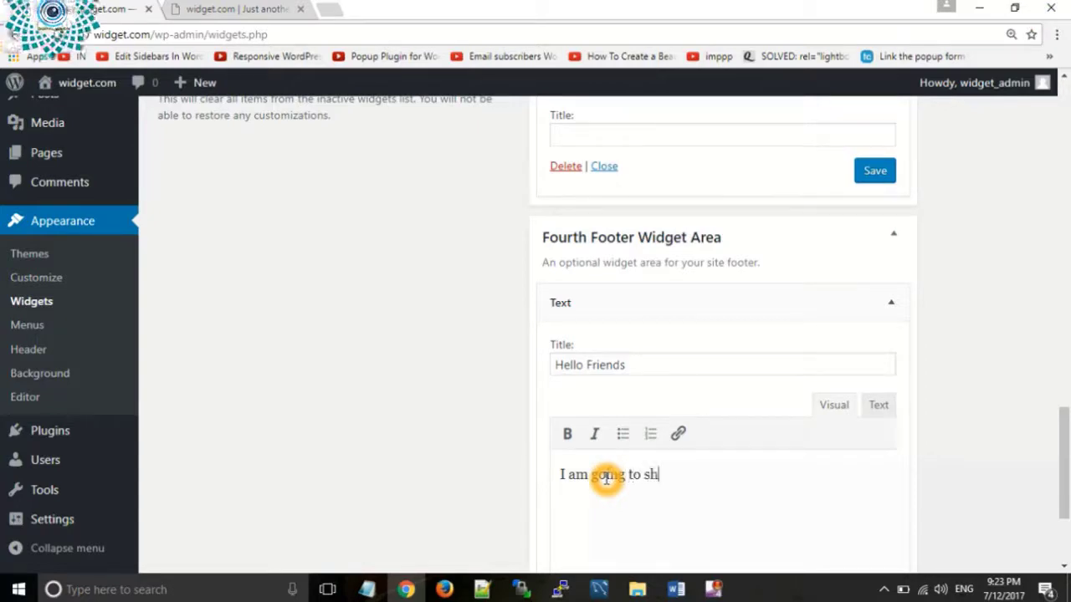
pyautogui.write('to')
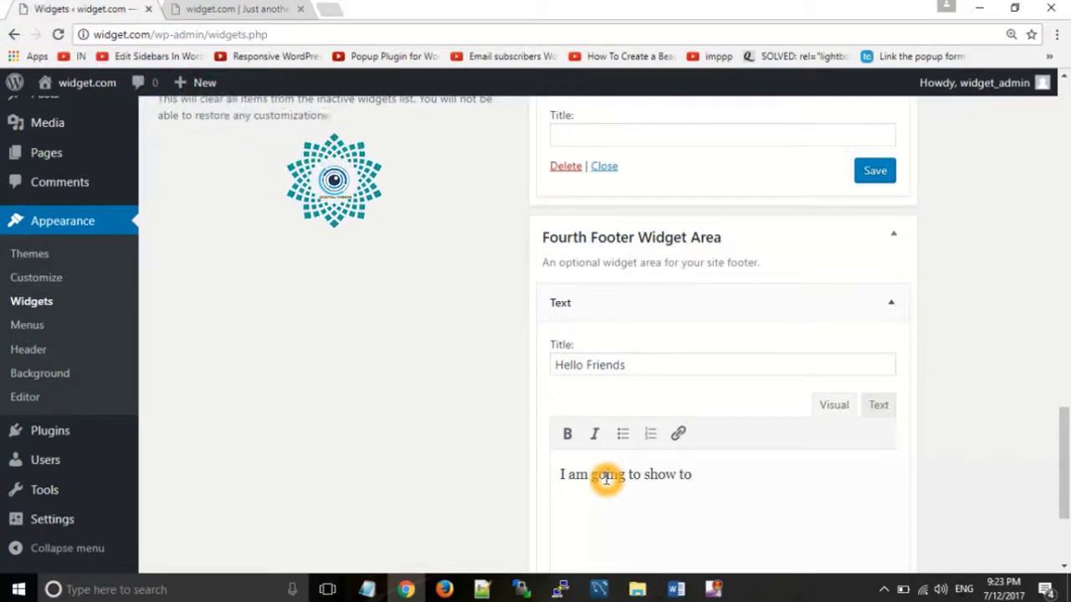
pyautogui.press('BackSpace')
pyautogui.press('BackSpace')
pyautogui.write('you widget management')
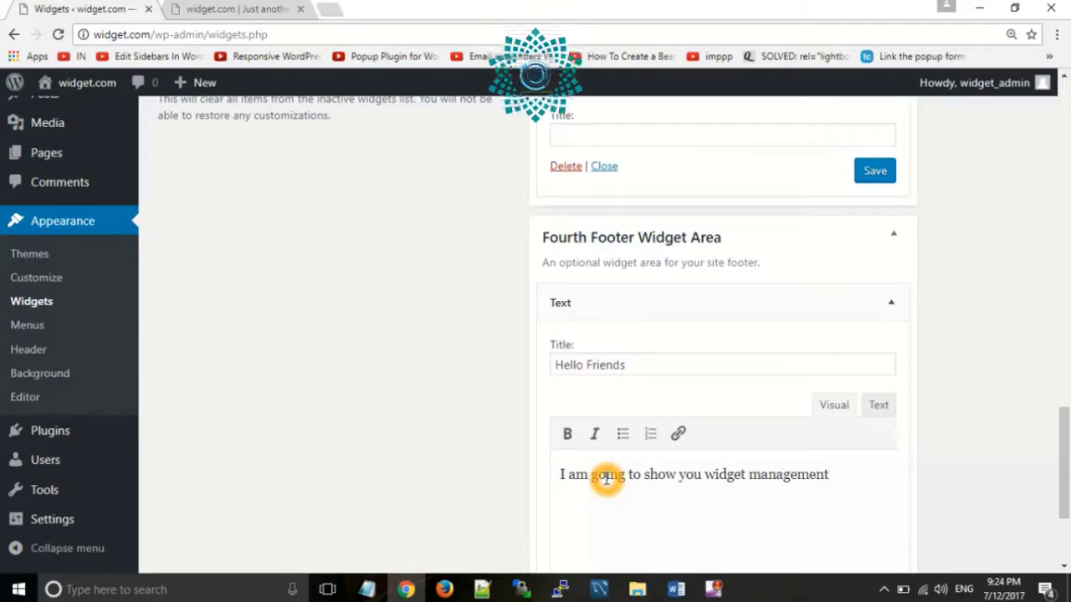
pyautogui.scroll(-4, 606, 478)
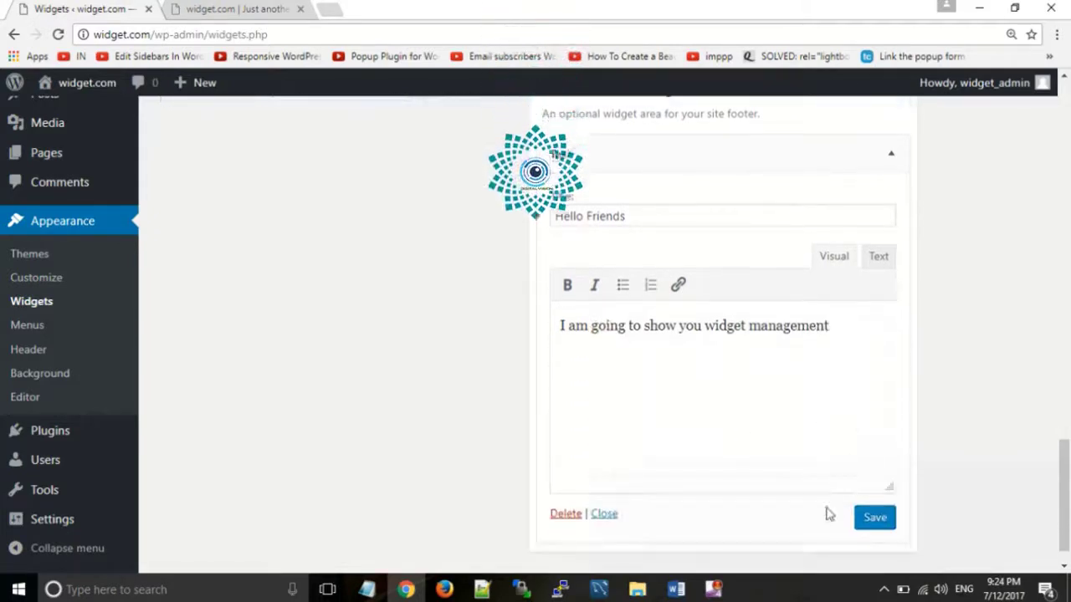
pyautogui.click(872, 519)
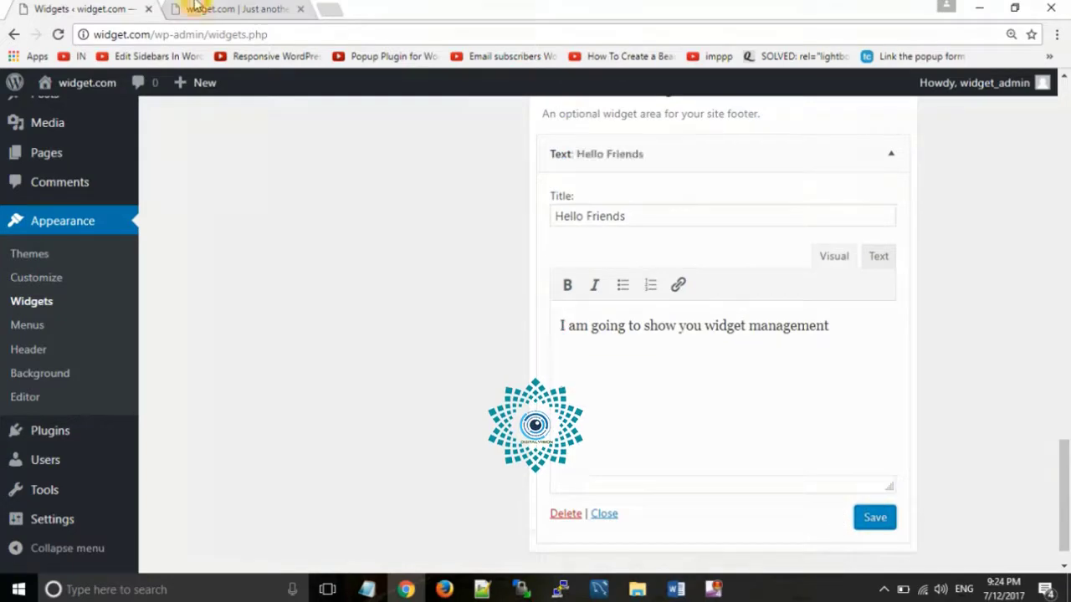
# Reload the front page, examine the Text widget in the footer and return to the Widgets page.
pyautogui.click(230, 8)
pyautogui.click(58, 34)
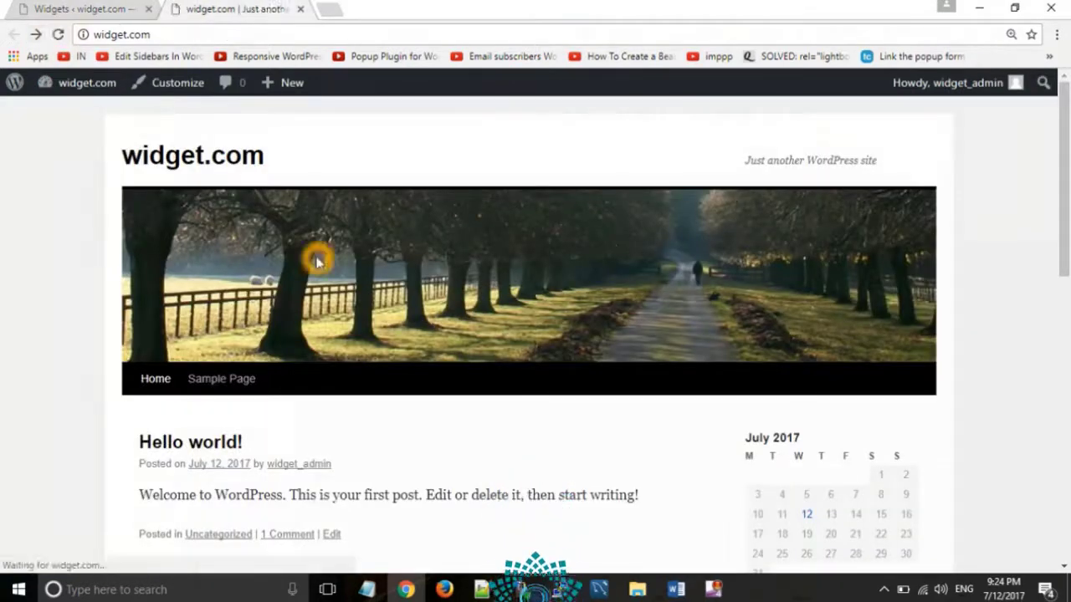
pyautogui.scroll(-10, 318, 258)
pyautogui.scroll(-3, 318, 263)
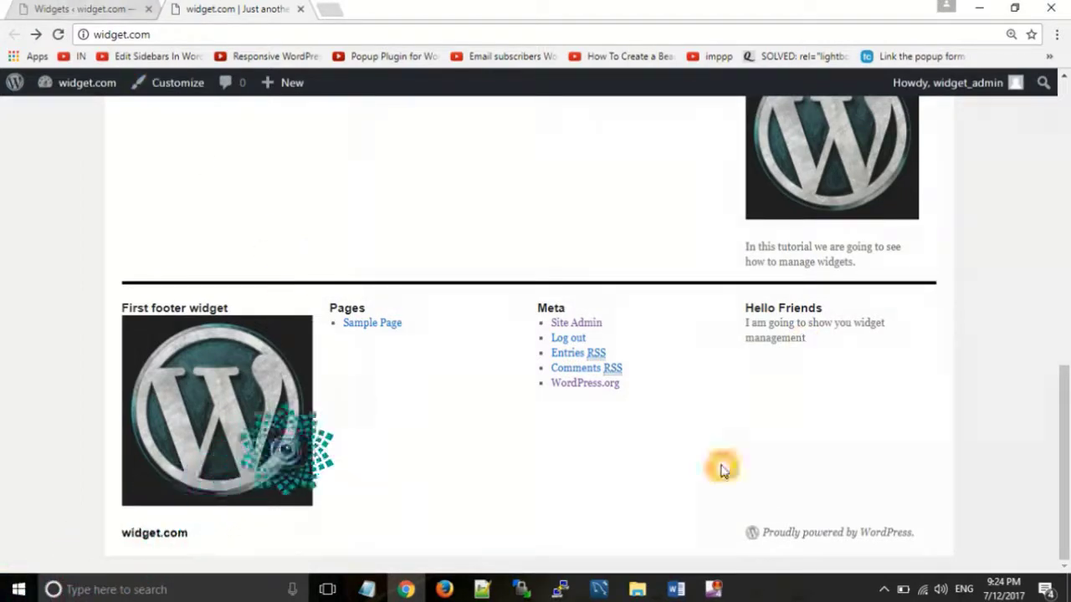
pyautogui.scroll(10, 660, 435)
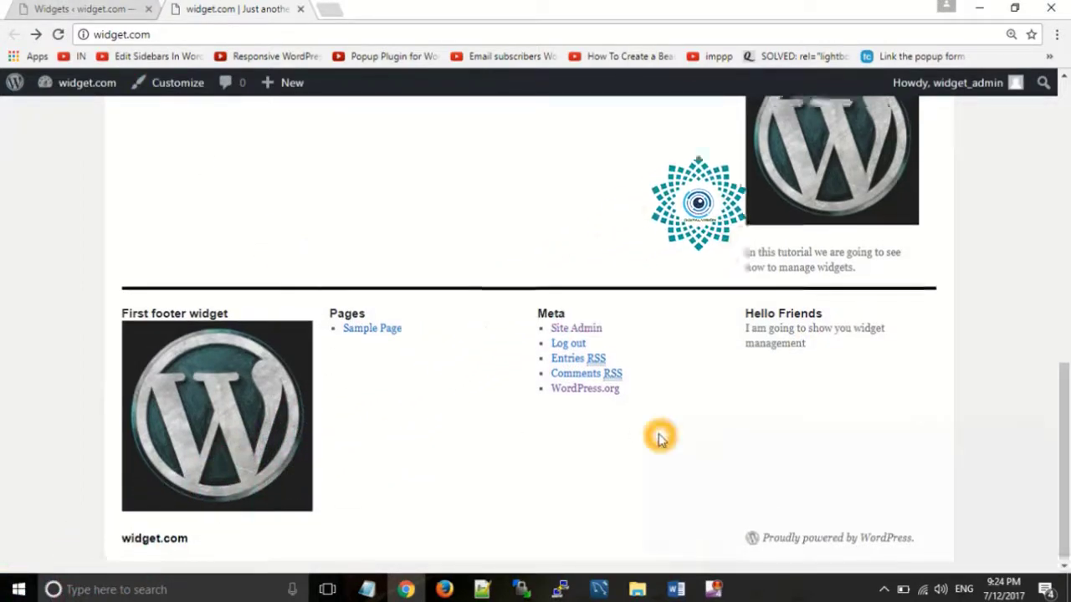
pyautogui.scroll(1, 660, 441)
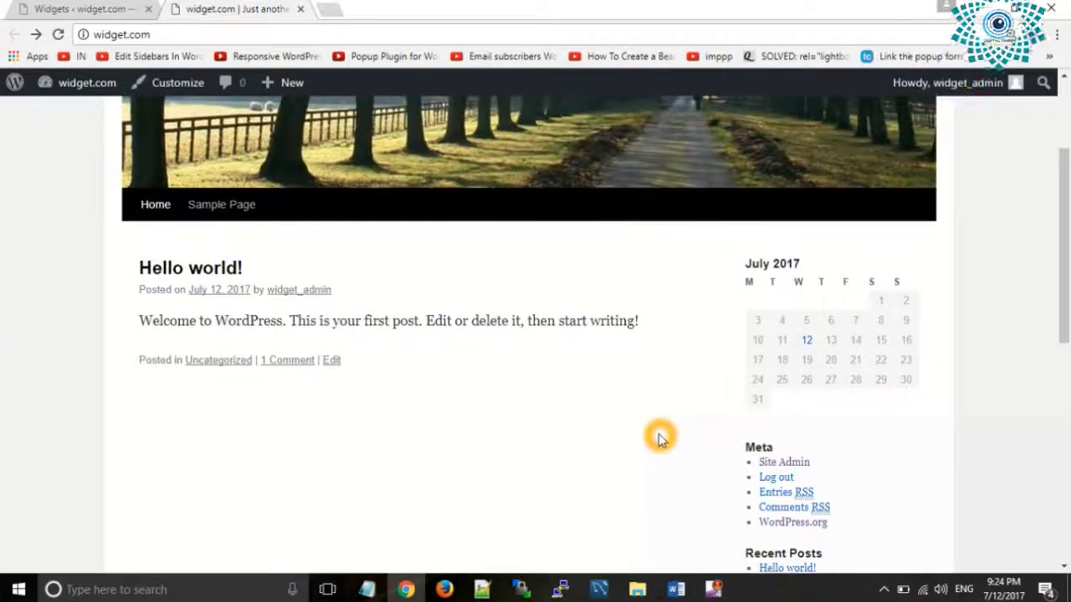
pyautogui.click(47, 6)
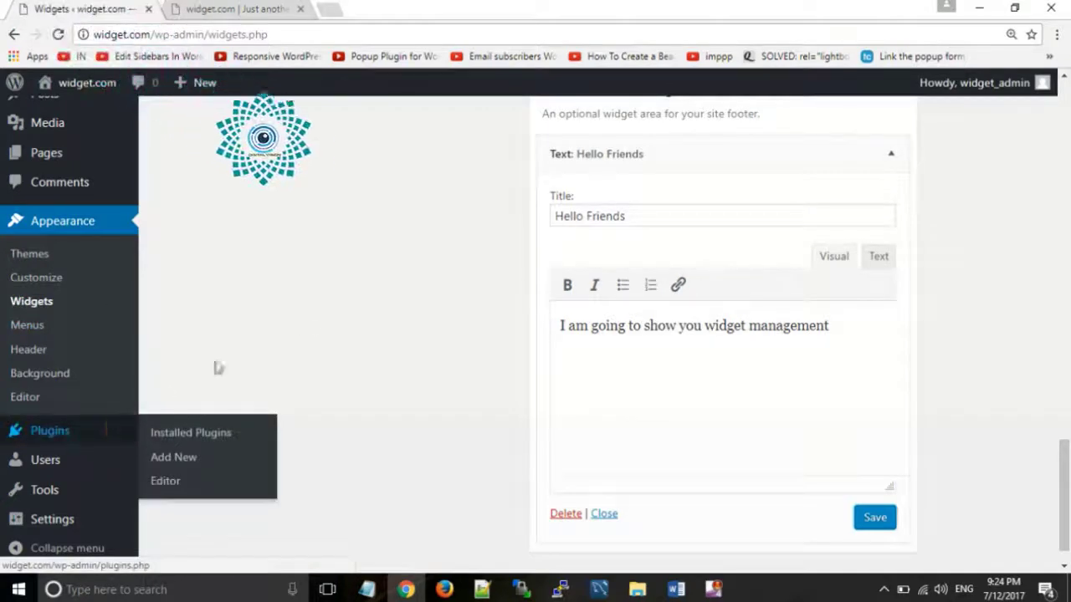
# Add a Calendar widget to the Secondary Widget Area.
pyautogui.scroll(10, 300, 323)
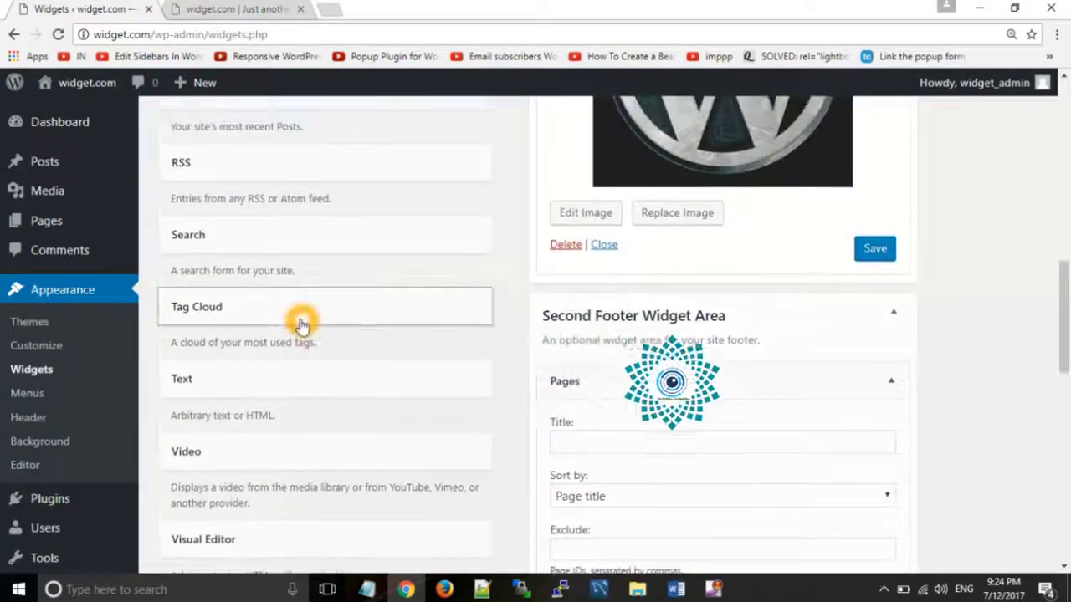
pyautogui.scroll(10, 302, 325)
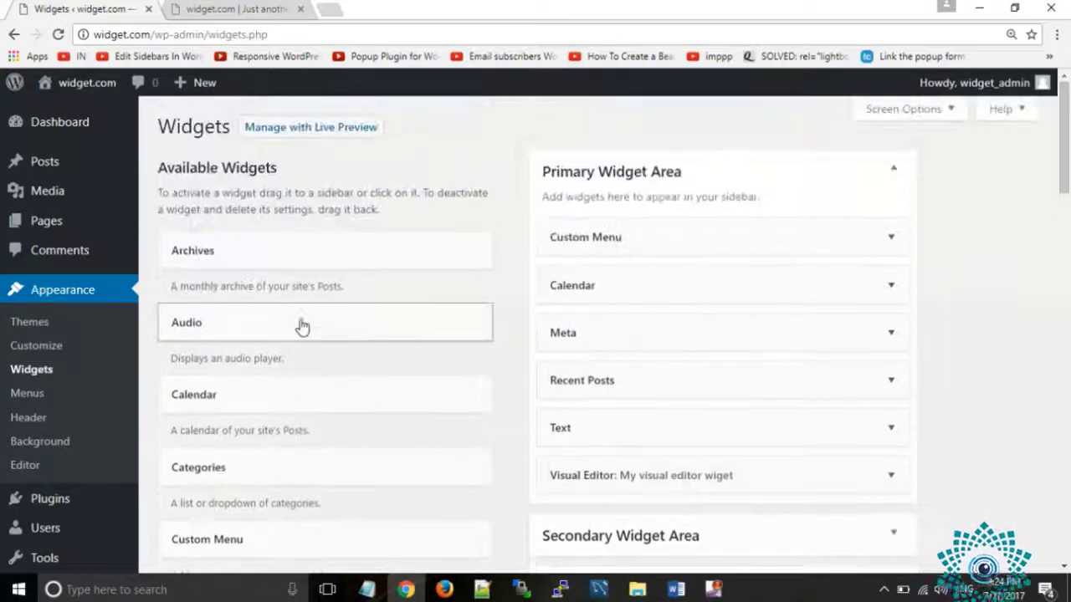
pyautogui.scroll(-10, 302, 325)
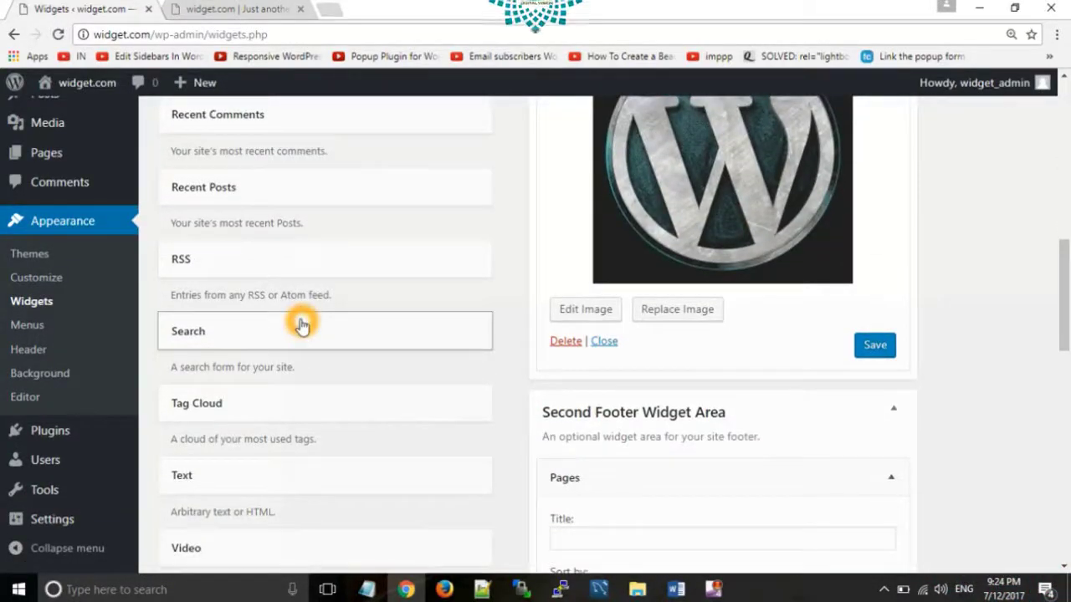
pyautogui.scroll(10, 302, 326)
pyautogui.click(626, 443)
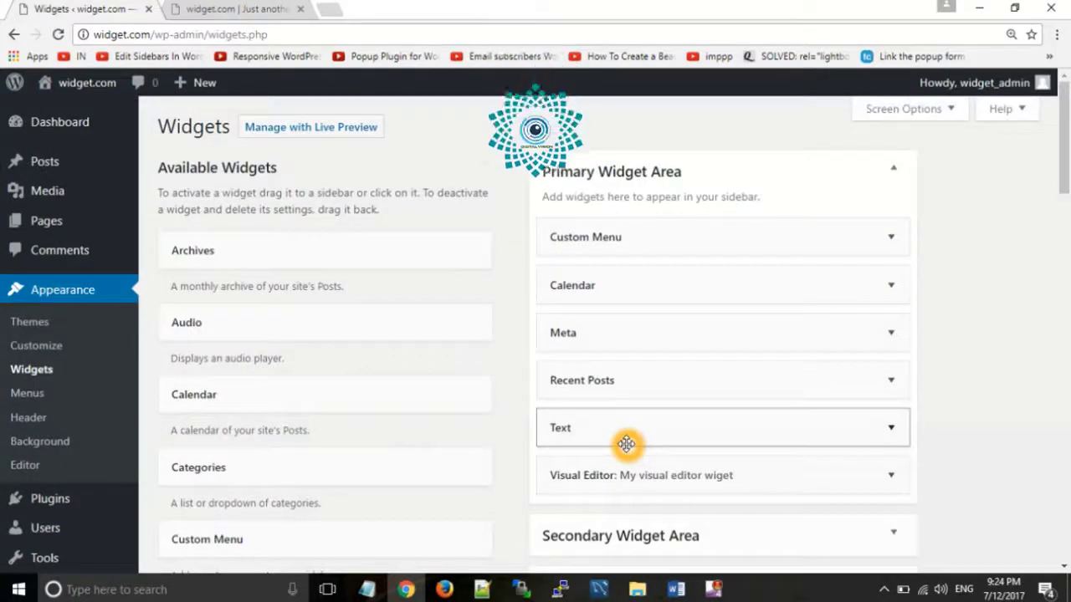
pyautogui.scroll(-2, 633, 531)
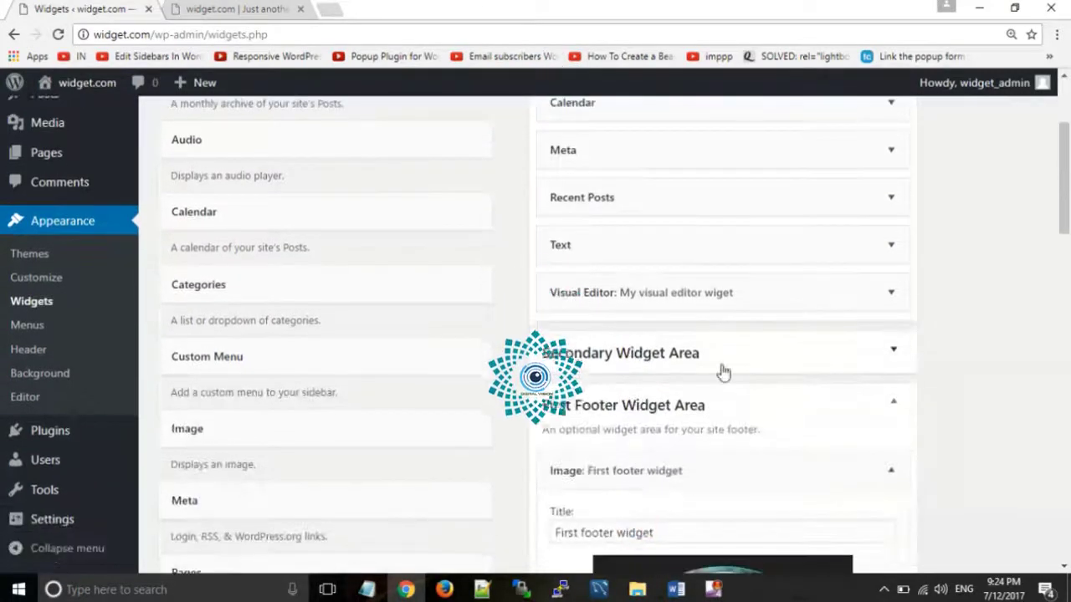
pyautogui.click(329, 354)
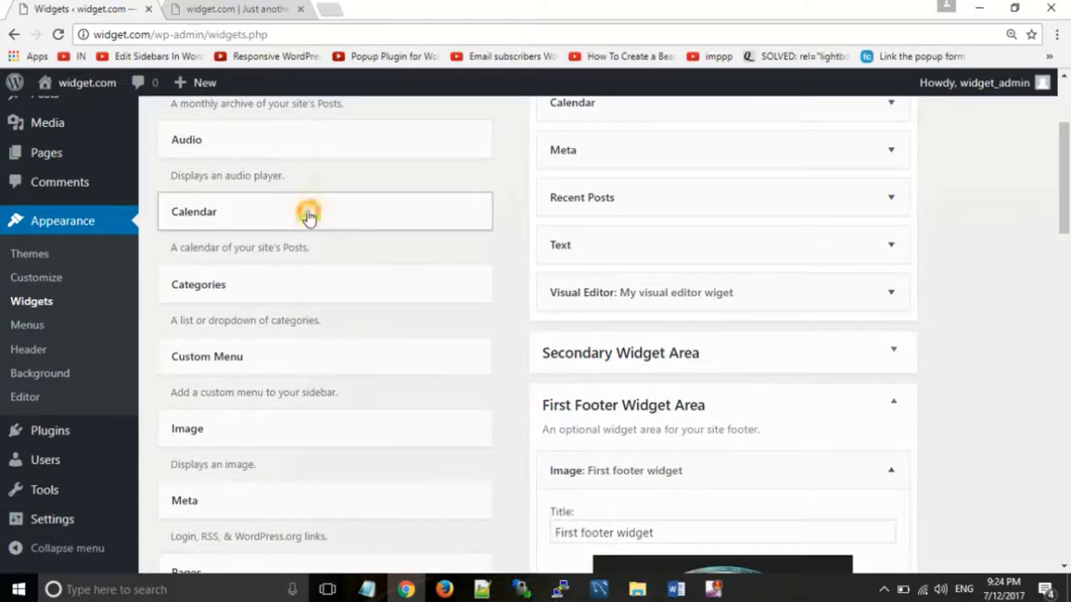
pyautogui.moveTo(308, 217); pyautogui.dragTo(720, 424)
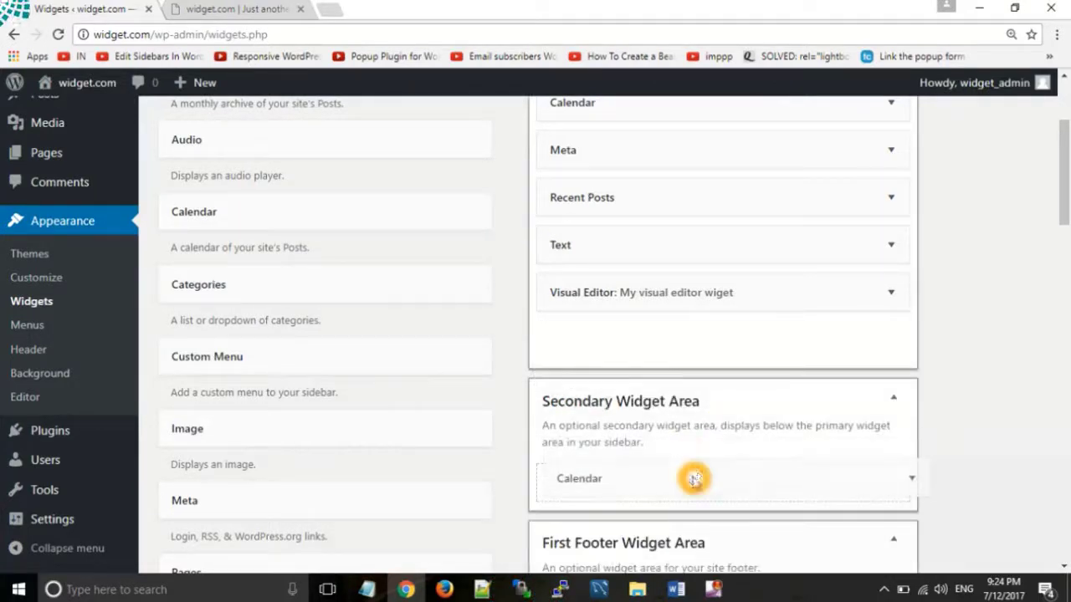
pyautogui.moveTo(694, 479); pyautogui.dragTo(694, 479)
# Reload the front page and examine the secondary area's Calendar widget below the primary widgets in the sidebar.
pyautogui.click(226, 9)
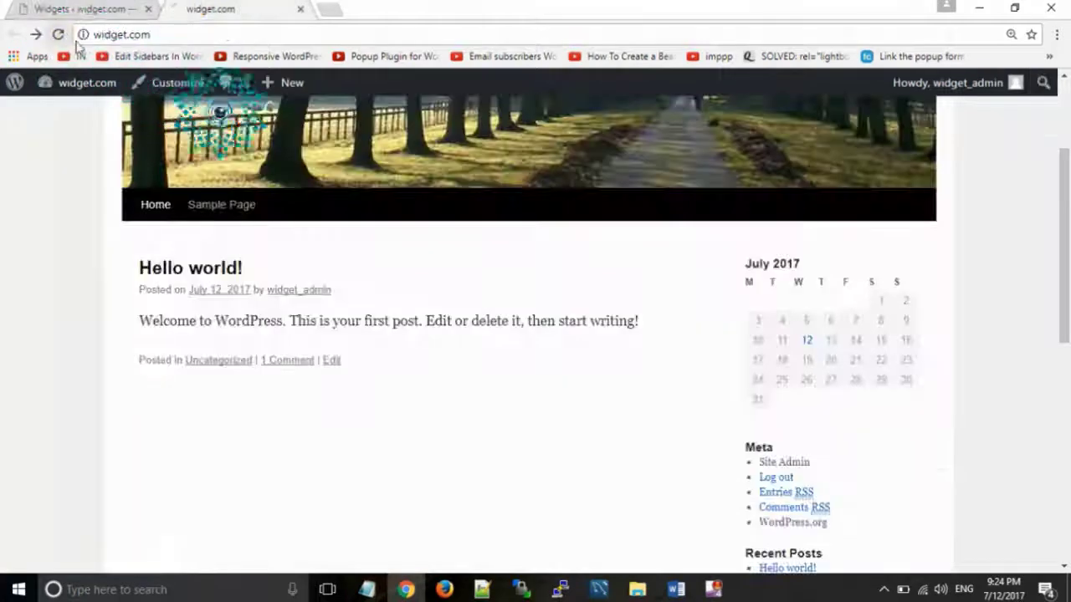
pyautogui.scroll(-4, 716, 418)
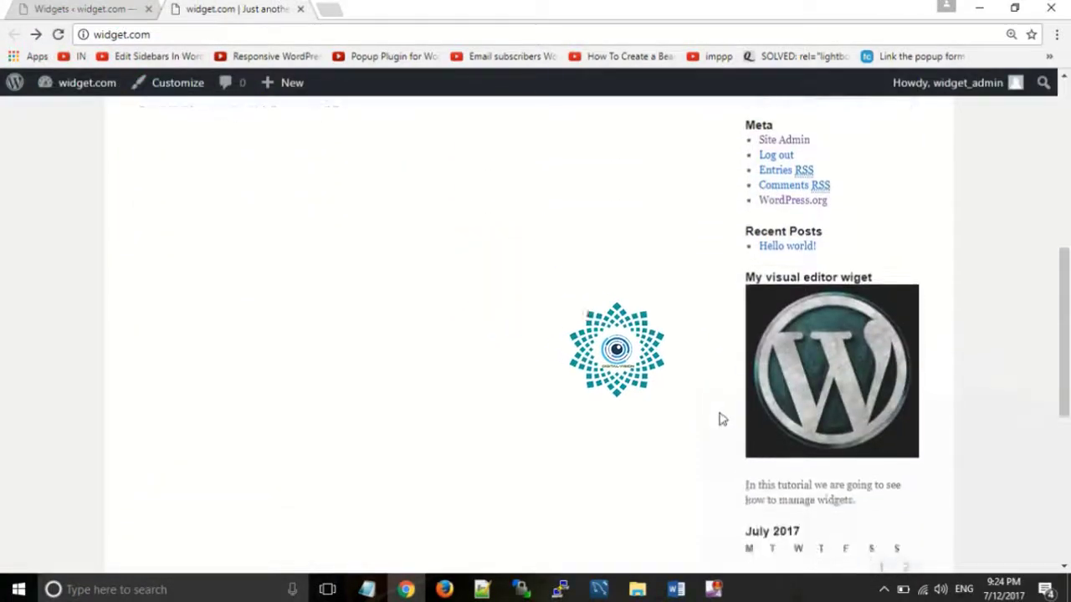
pyautogui.scroll(-2, 836, 535)
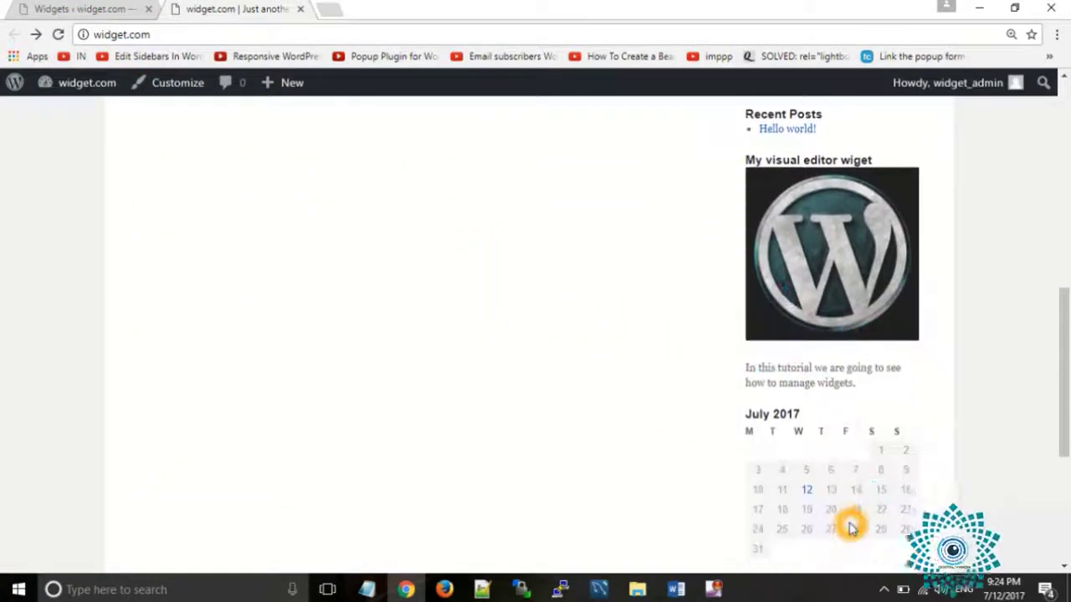
pyautogui.scroll(-2, 850, 527)
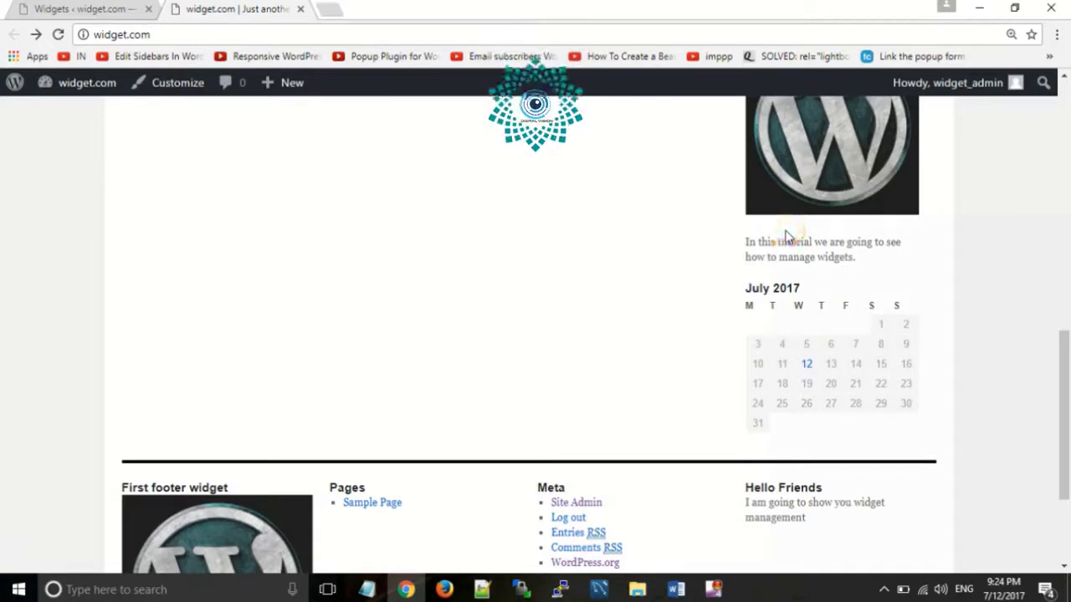
pyautogui.scroll(1, 789, 234)
# Review the primary and secondary areas on the Widgets page and compare their widget order with the sidebar on the front page.
pyautogui.click(33, 8)
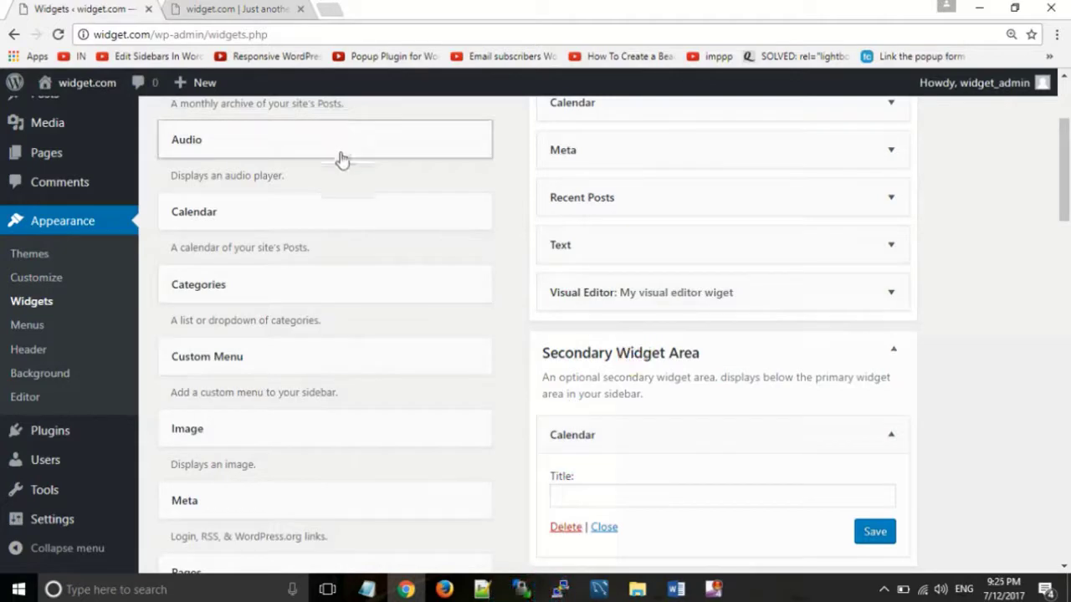
pyautogui.scroll(2, 623, 325)
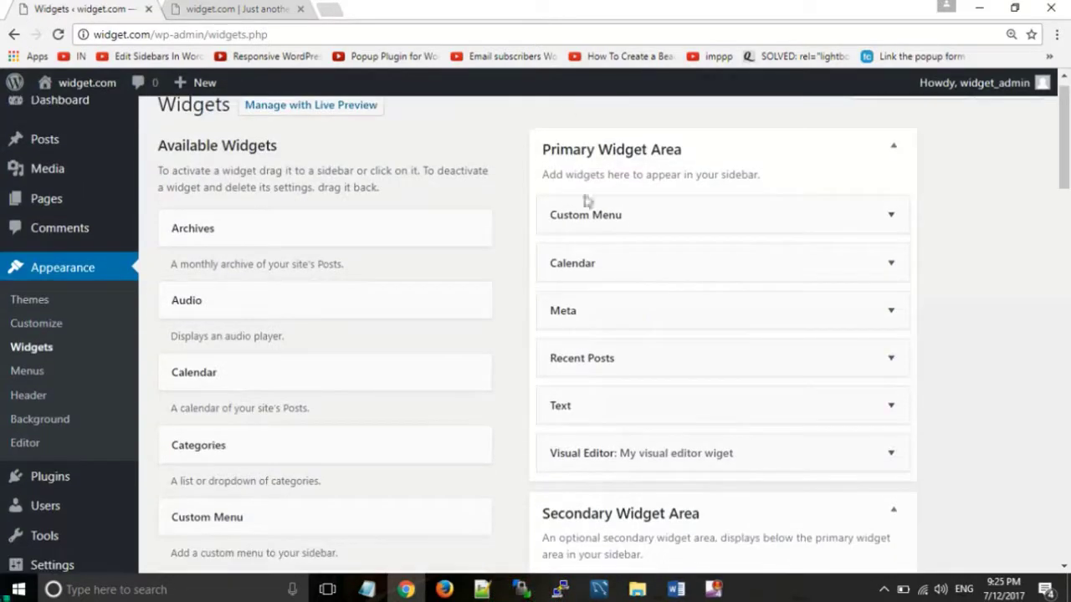
pyautogui.click(240, 8)
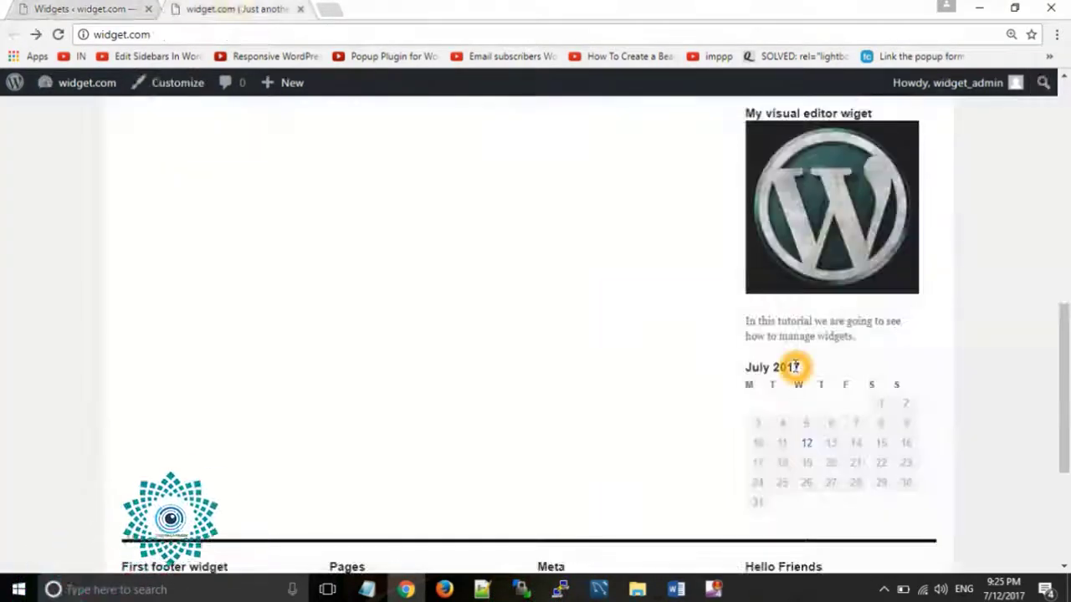
pyautogui.scroll(-3, 791, 365)
pyautogui.scroll(5, 827, 494)
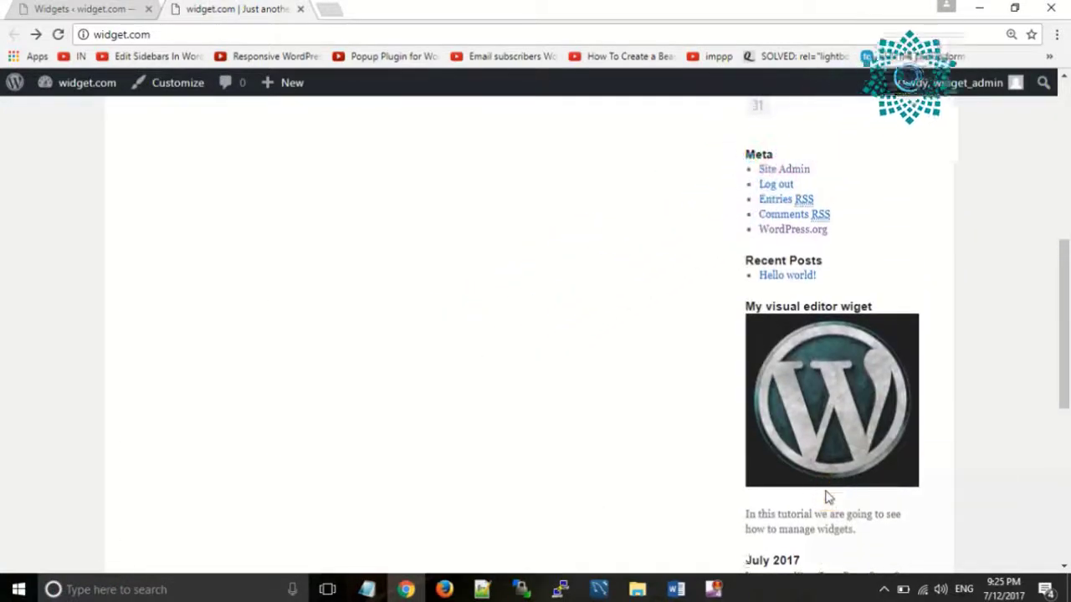
pyautogui.scroll(5, 826, 493)
pyautogui.click(826, 494)
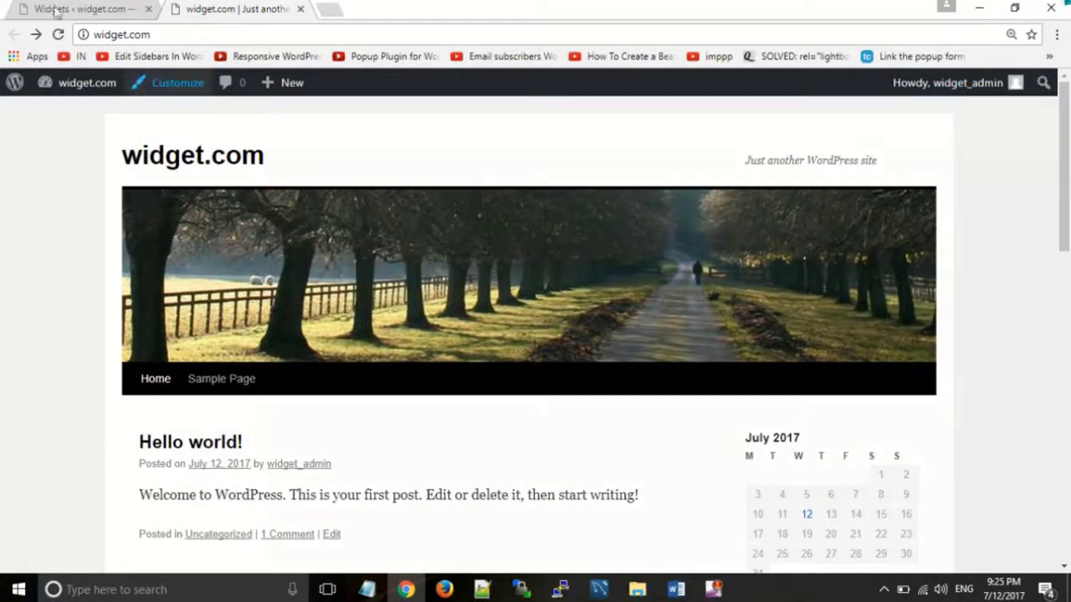